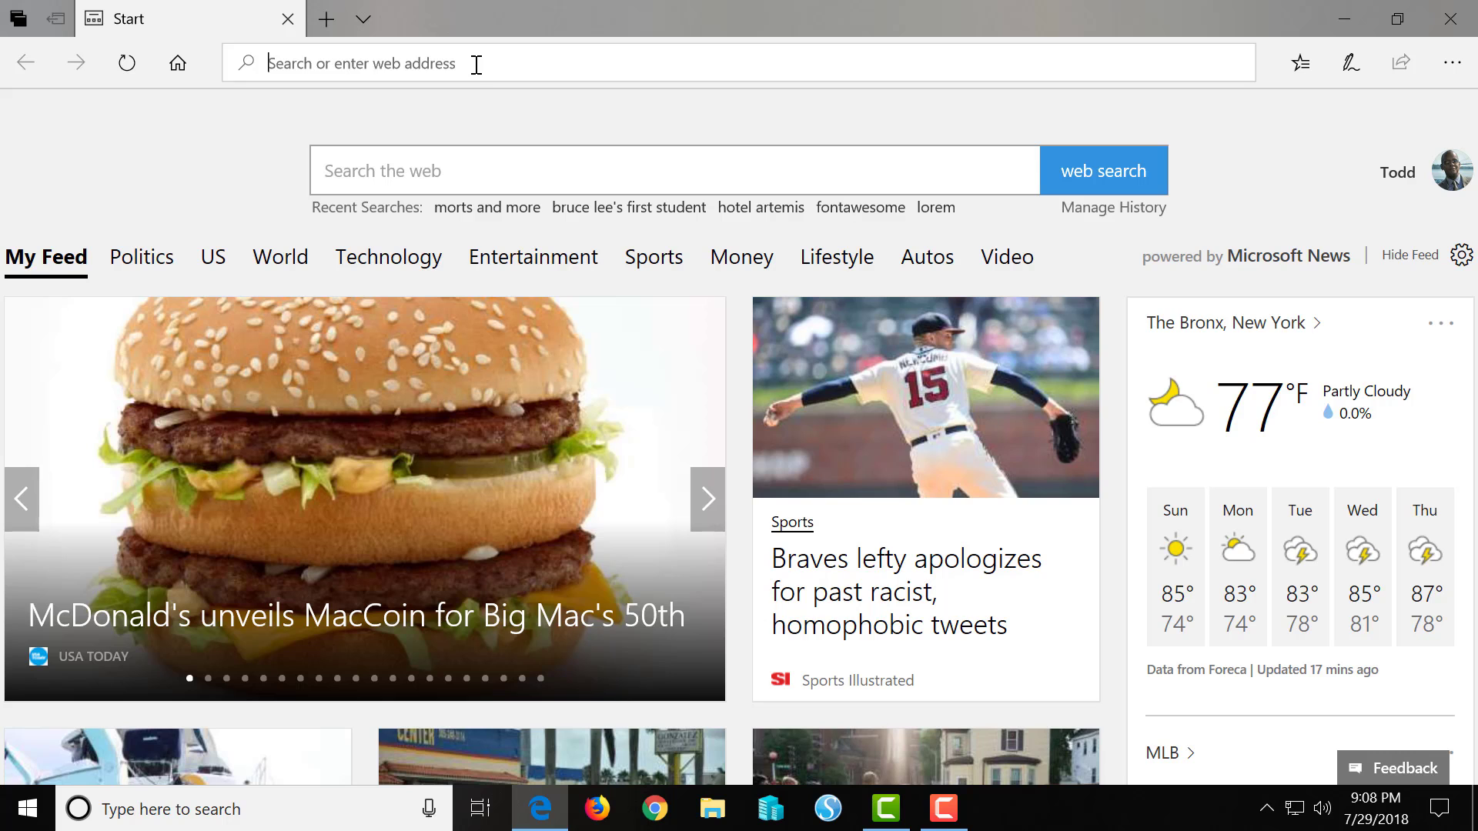
pyautogui.write('www.d')
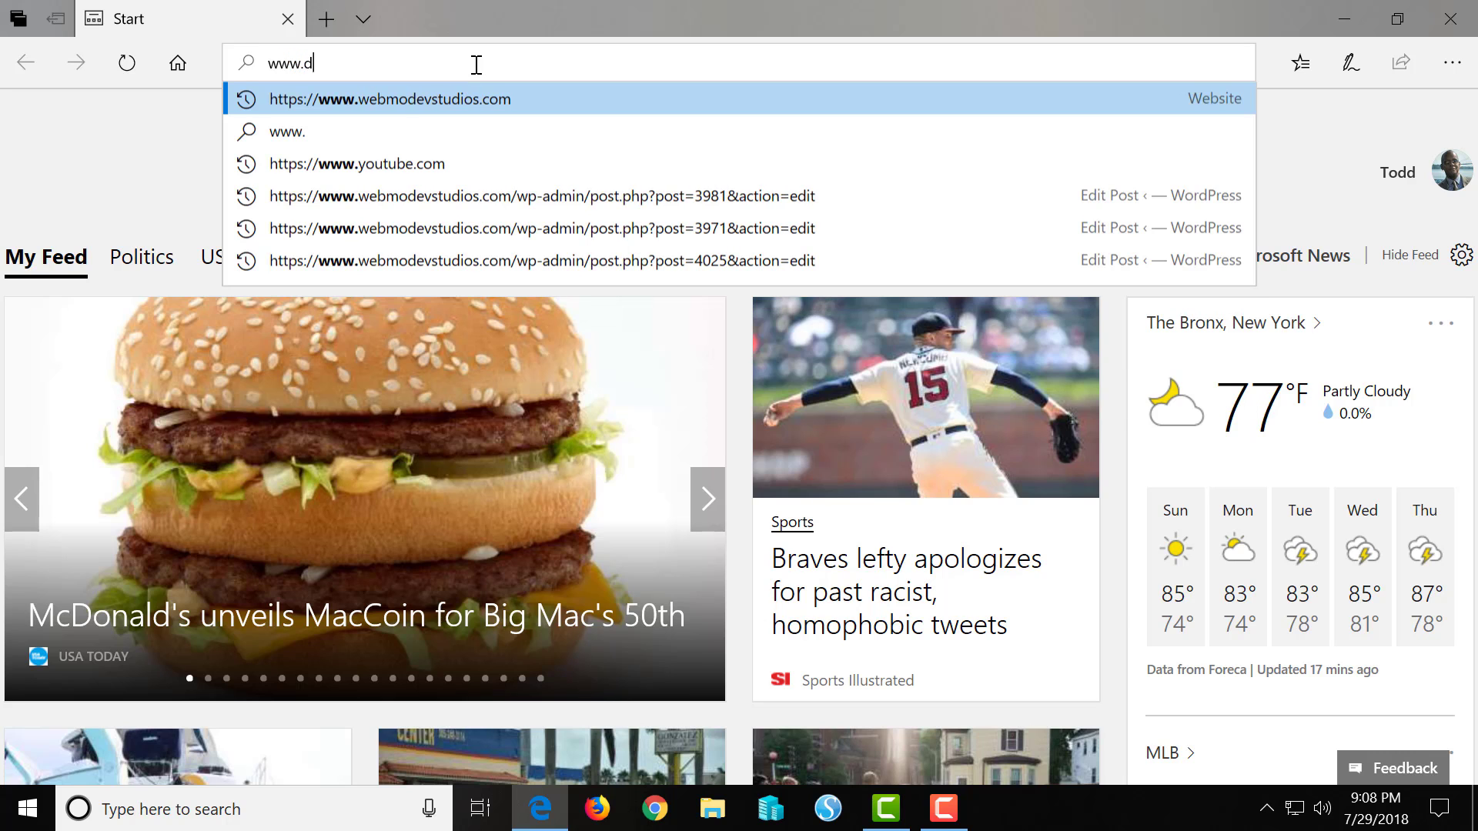
pyautogui.write('ri')
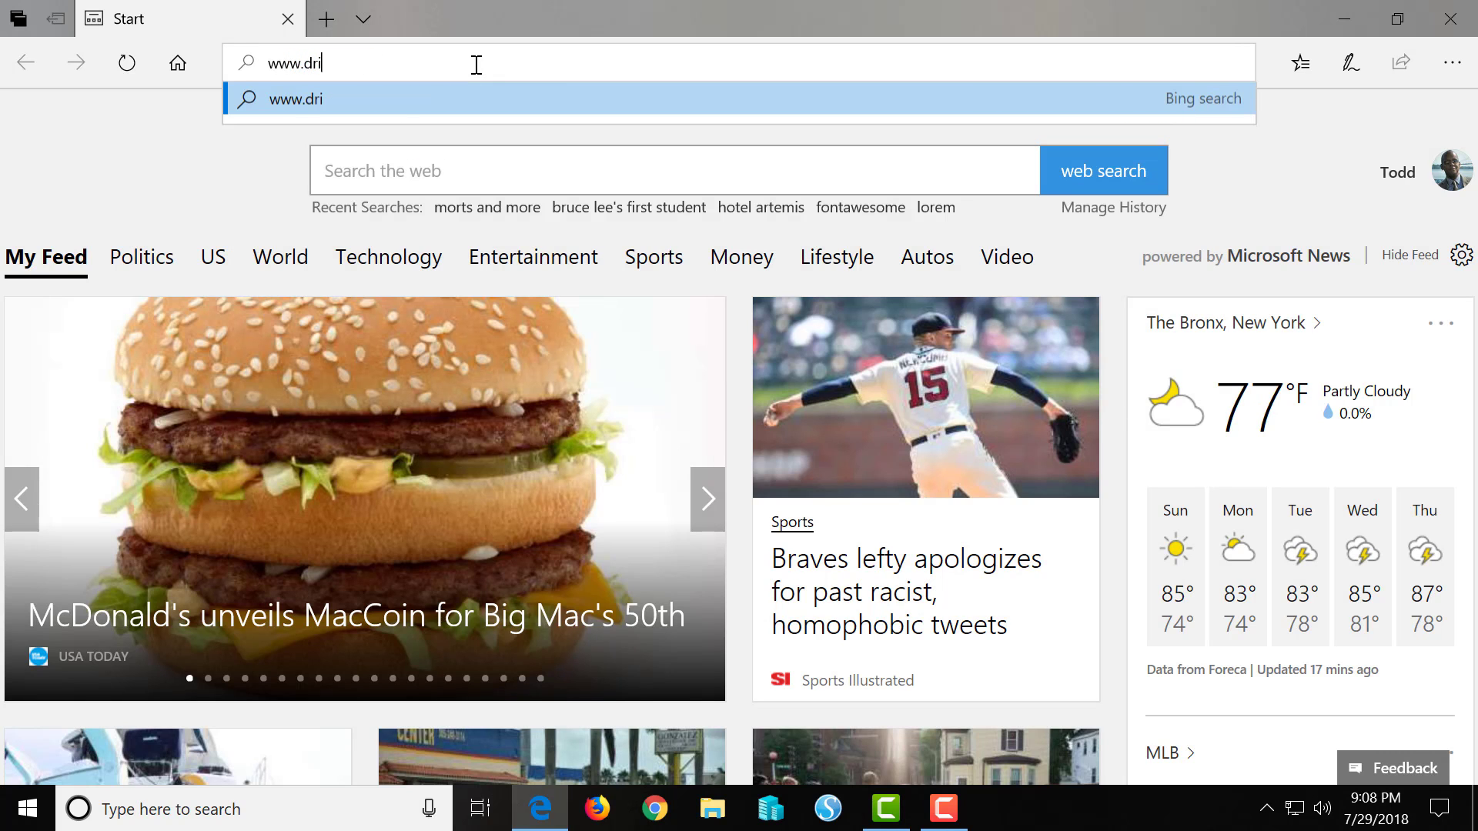
pyautogui.press('BackSpace')
pyautogui.write('up')
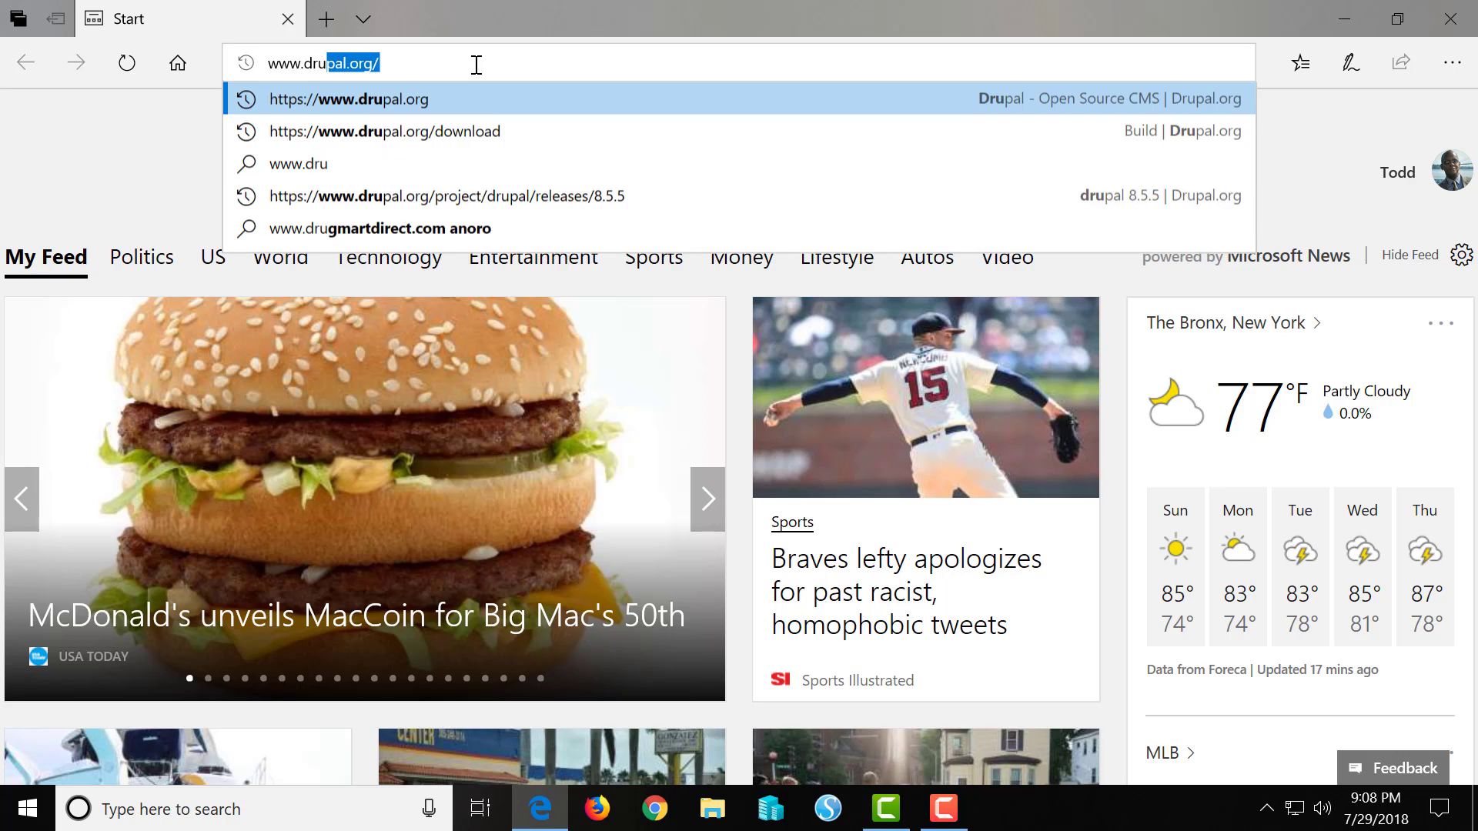
pyautogui.write('al.or')
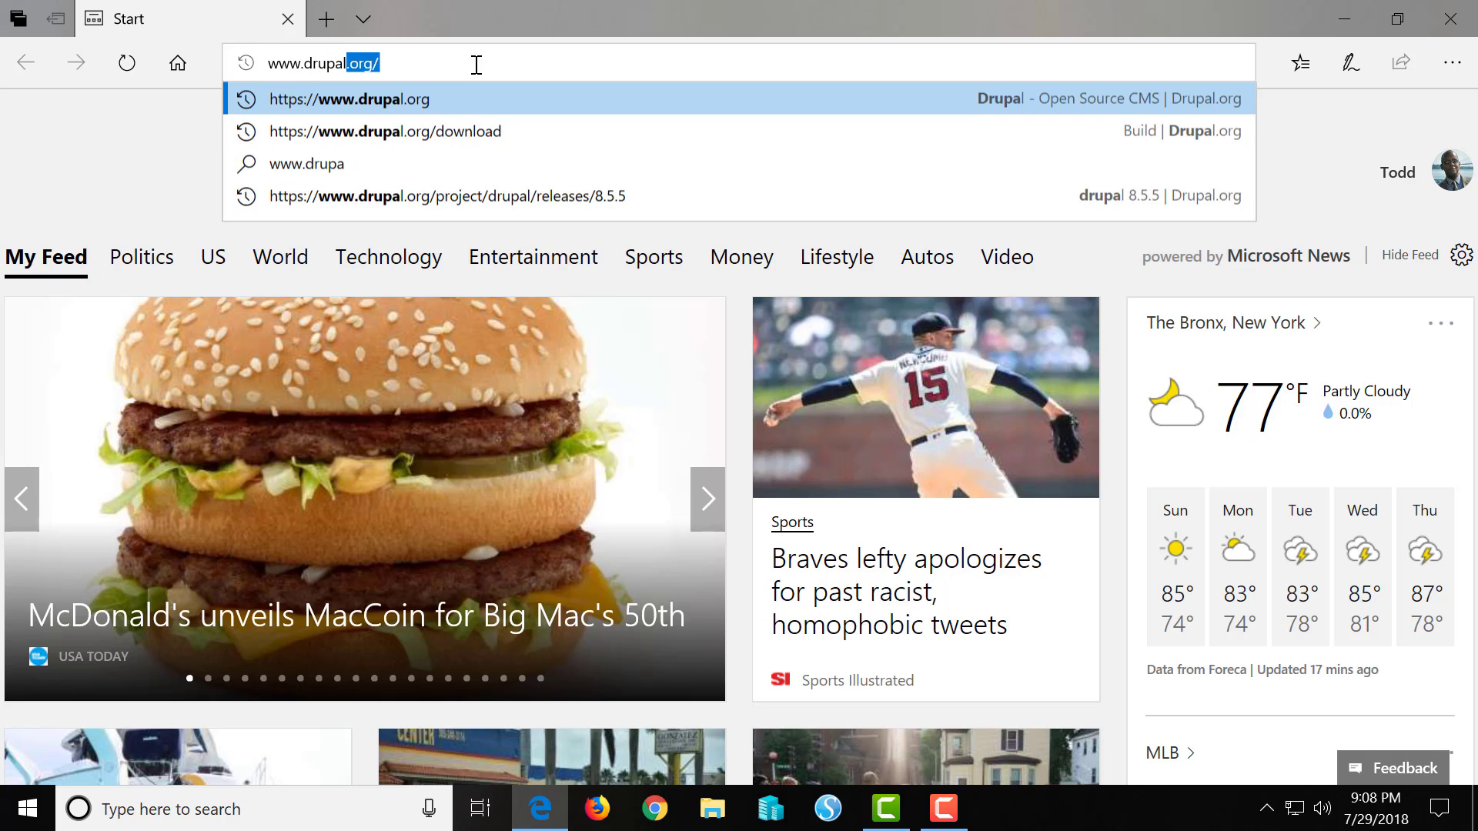
pyautogui.write('g')
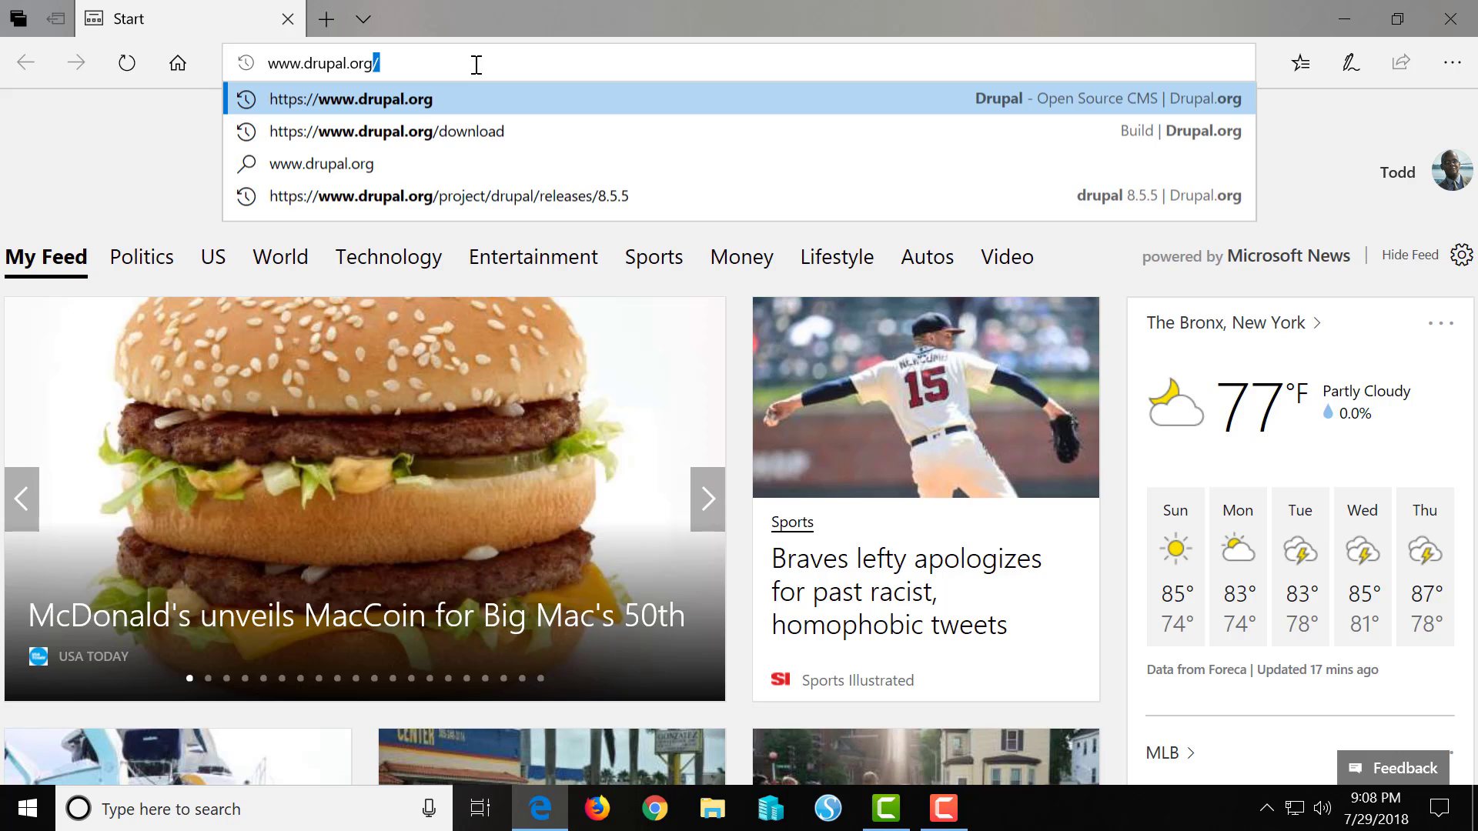
pyautogui.press('Return')
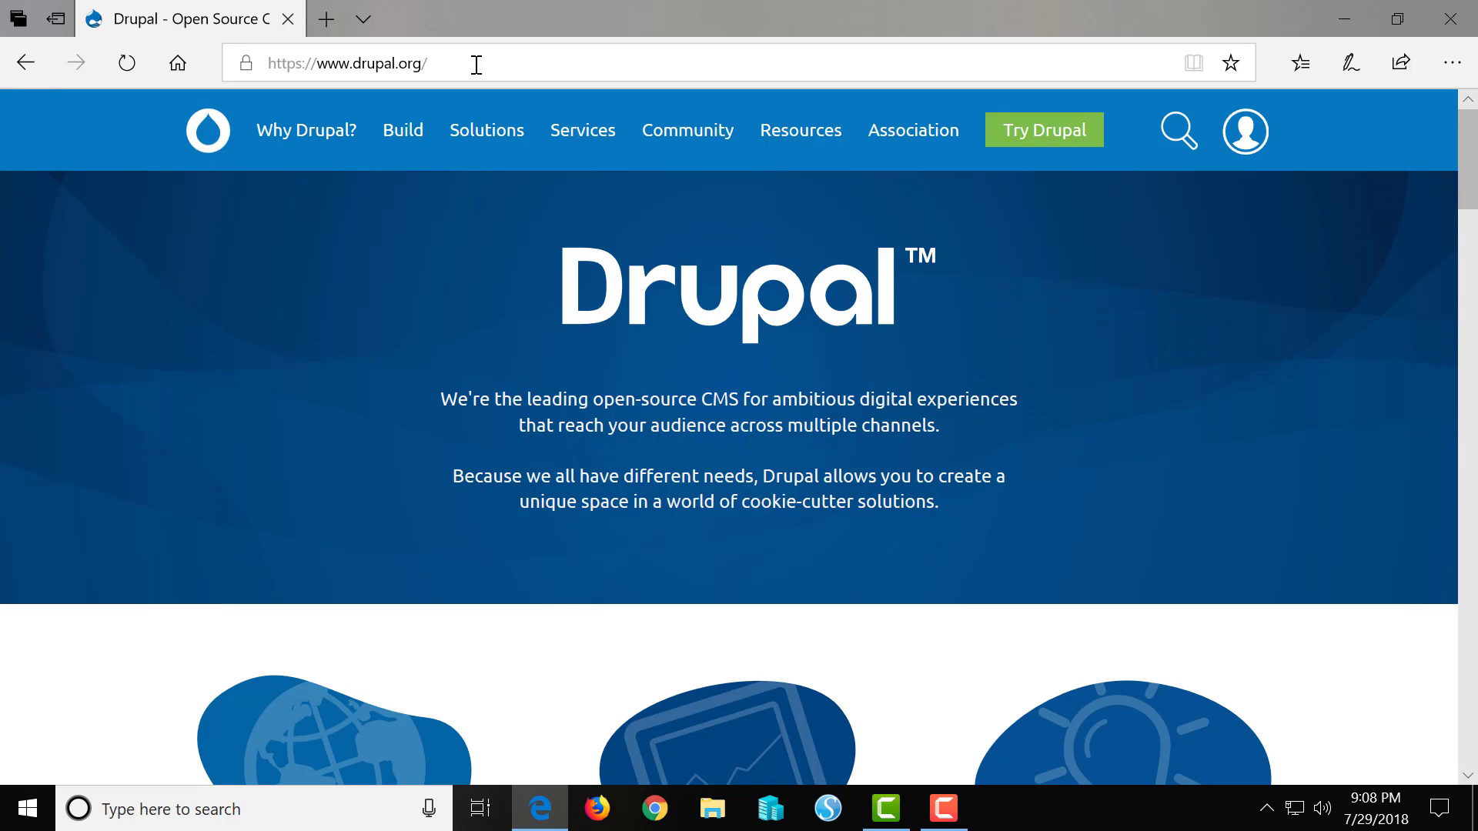
# Step: Look through the Drupal home page down to its footer and examine the site's main navigation sections
pyautogui.moveTo(654, 161)
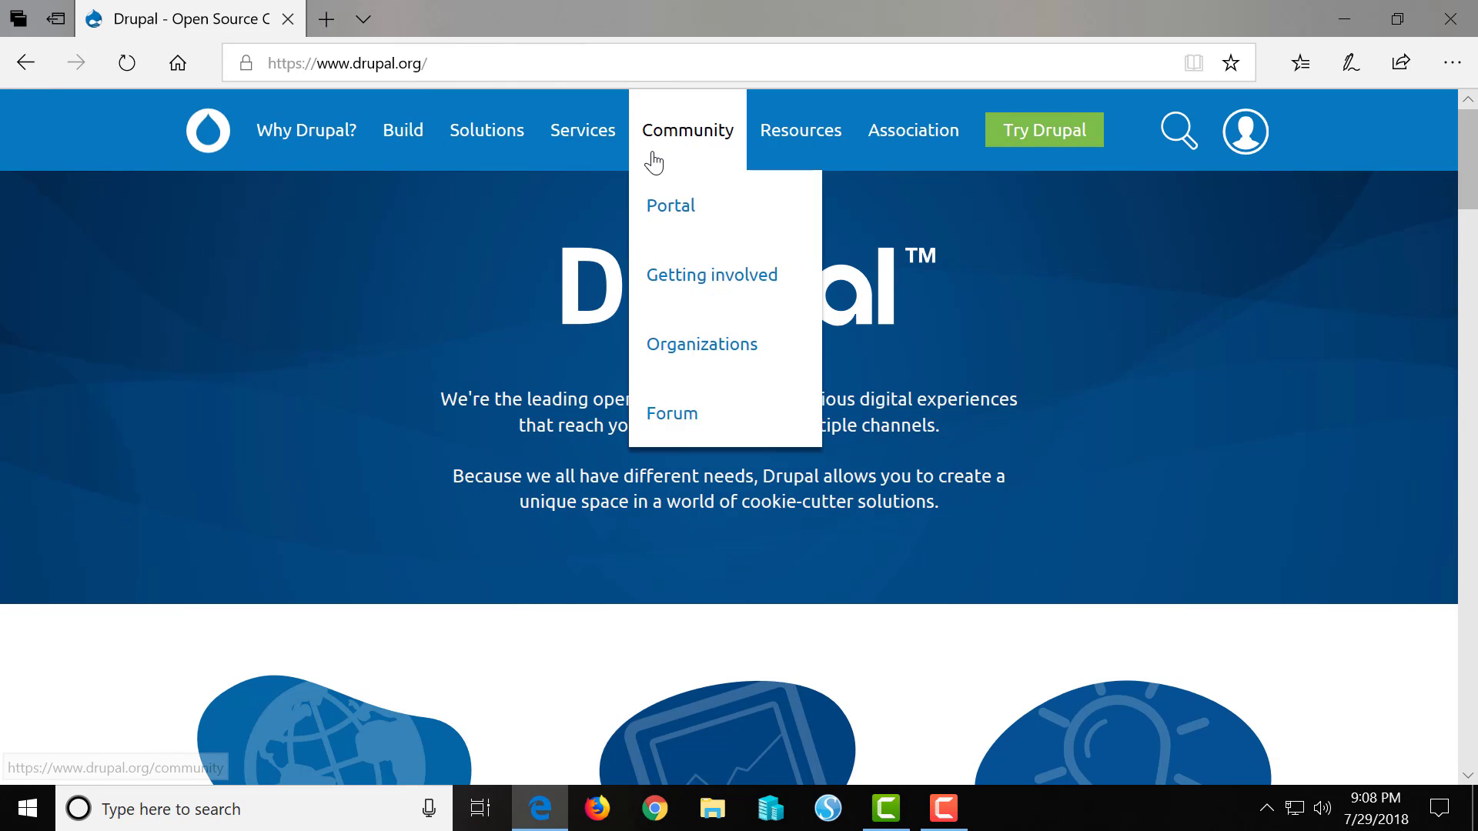
pyautogui.scroll(-5, 551, 251)
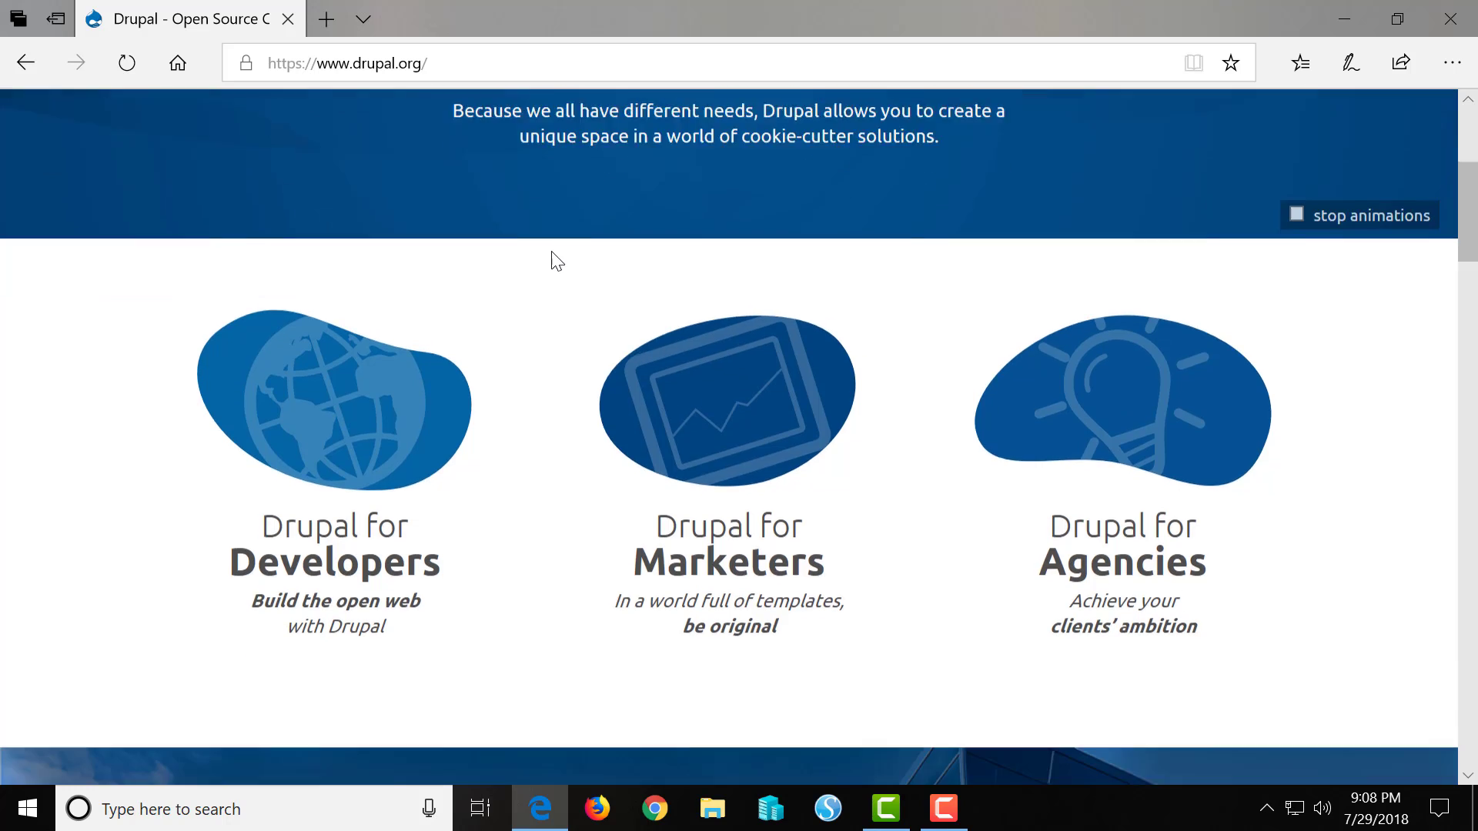
pyautogui.scroll(-8, 551, 252)
pyautogui.scroll(-3, 551, 252)
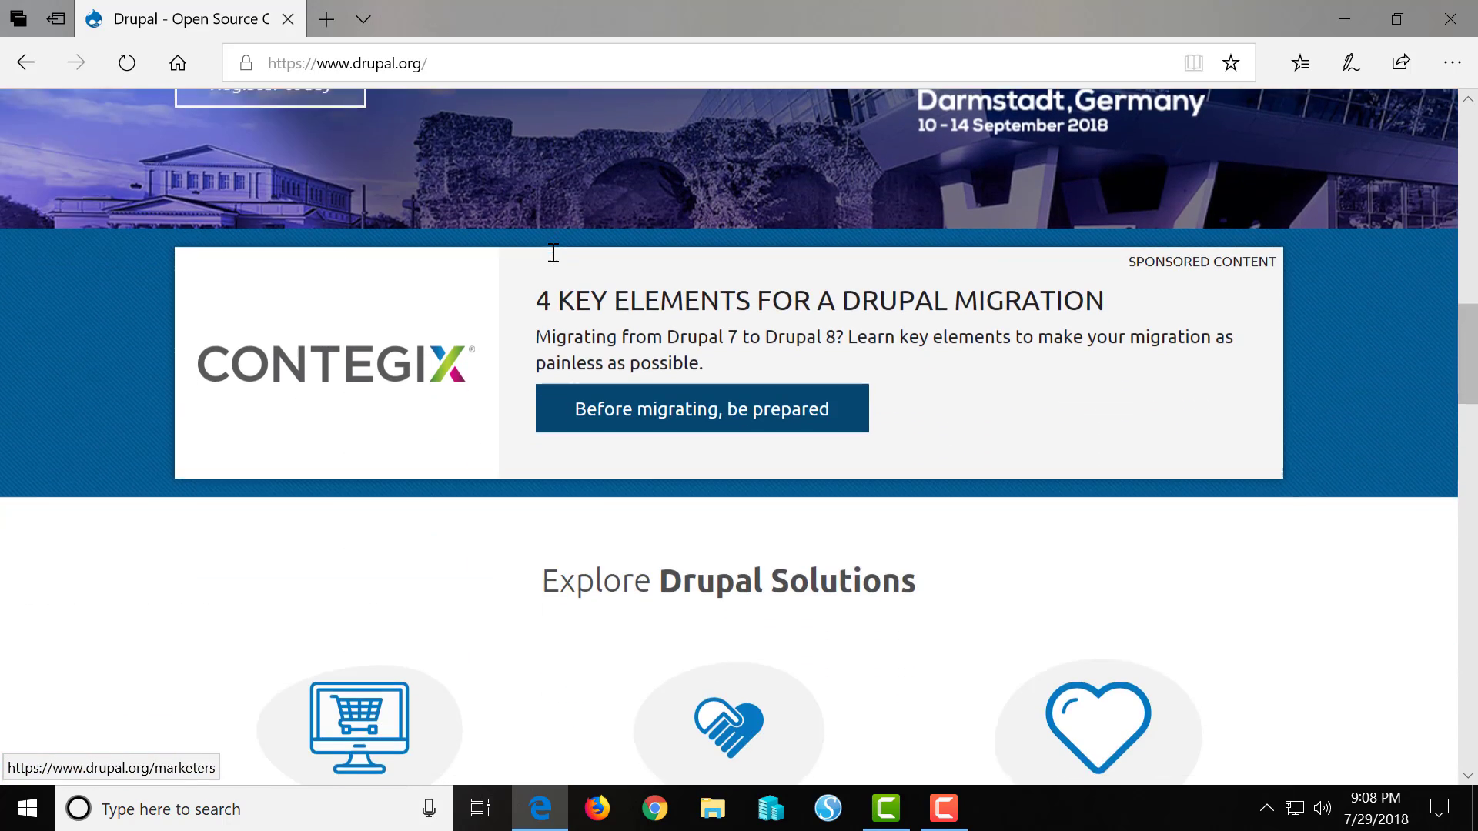
pyautogui.scroll(-11, 553, 252)
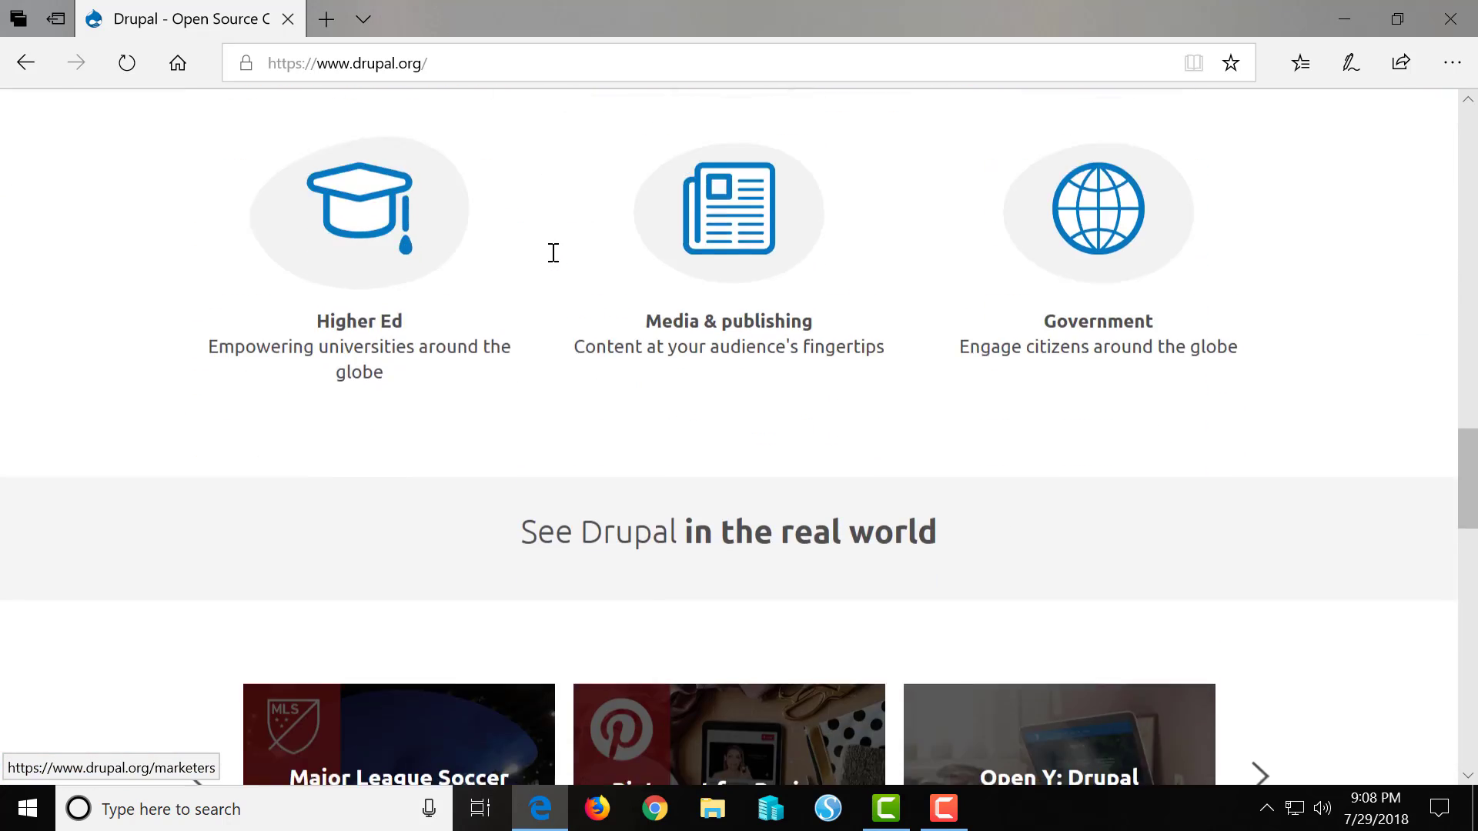
pyautogui.scroll(-20, 552, 253)
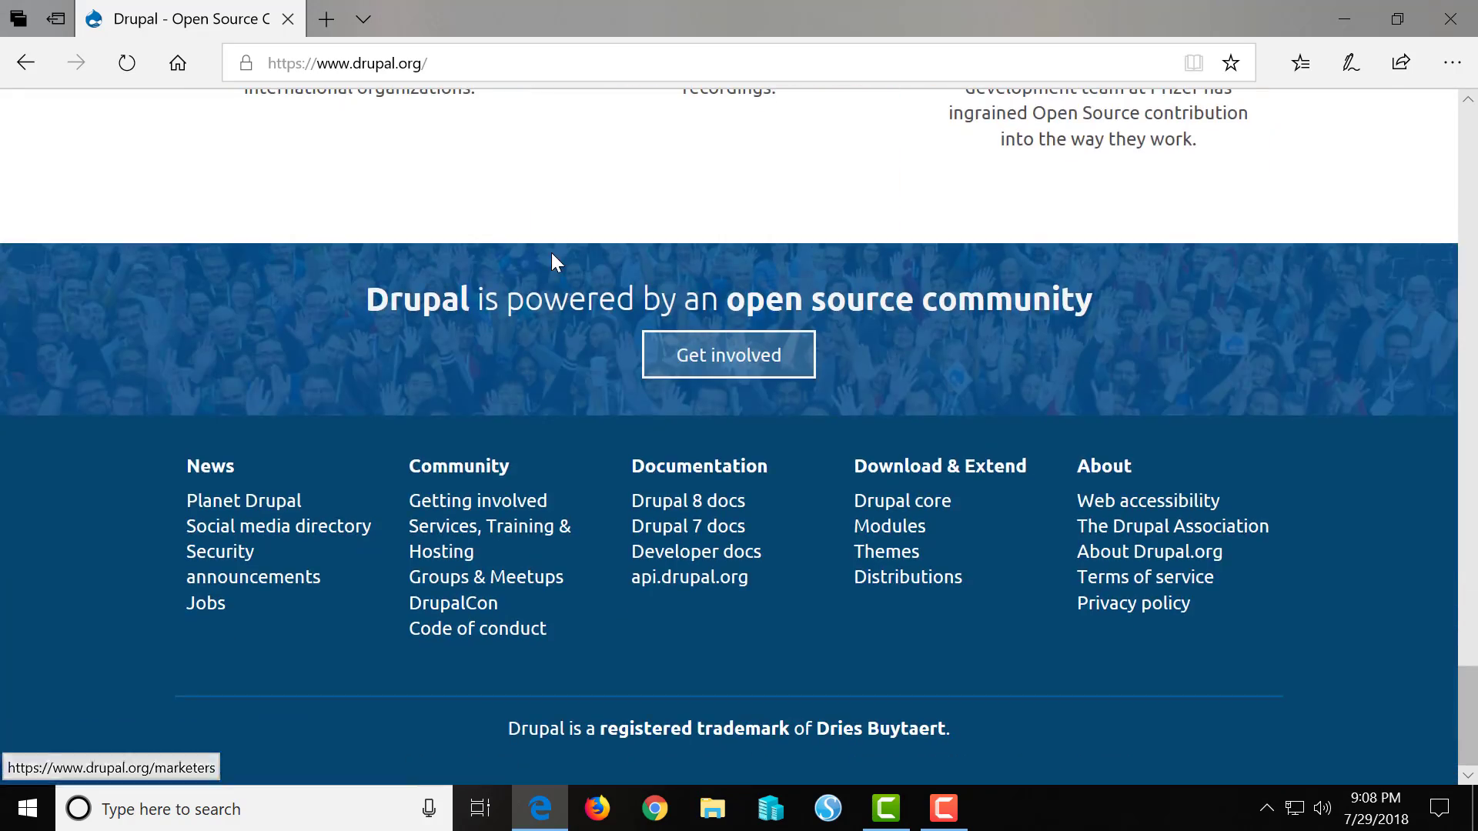
pyautogui.scroll(8, 901, 370)
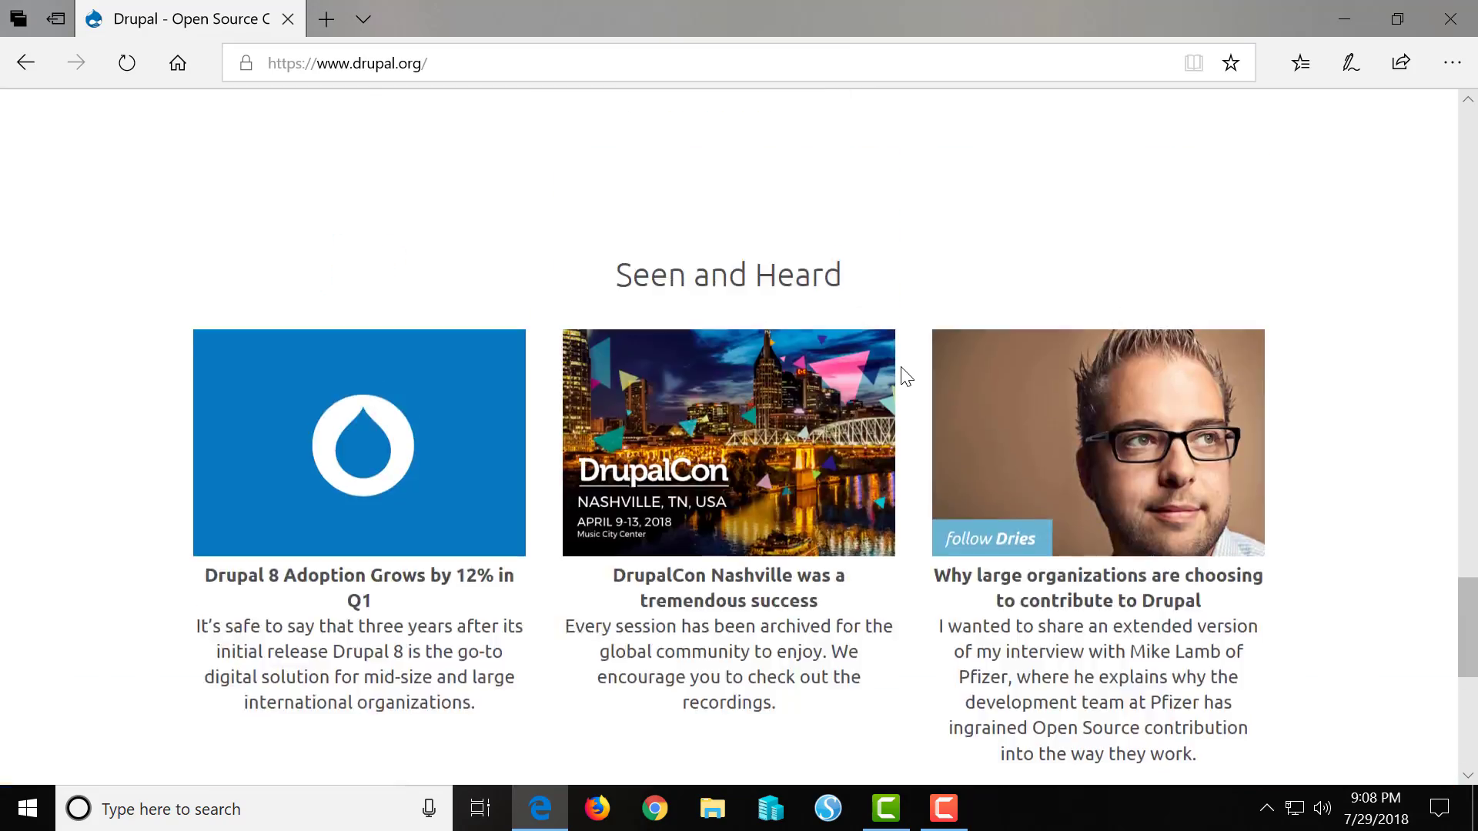
pyautogui.scroll(20, 901, 368)
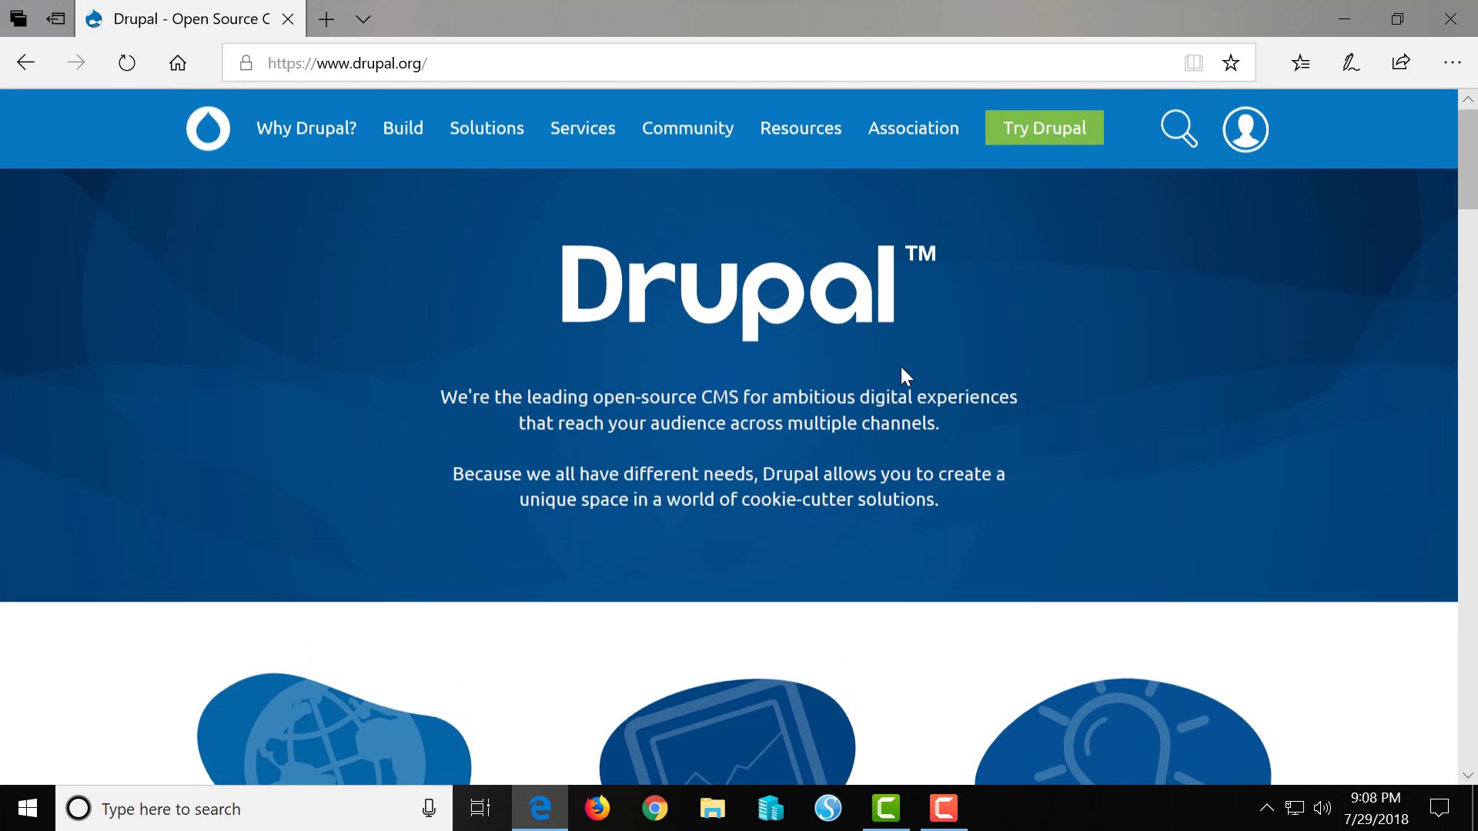
pyautogui.moveTo(839, 127)
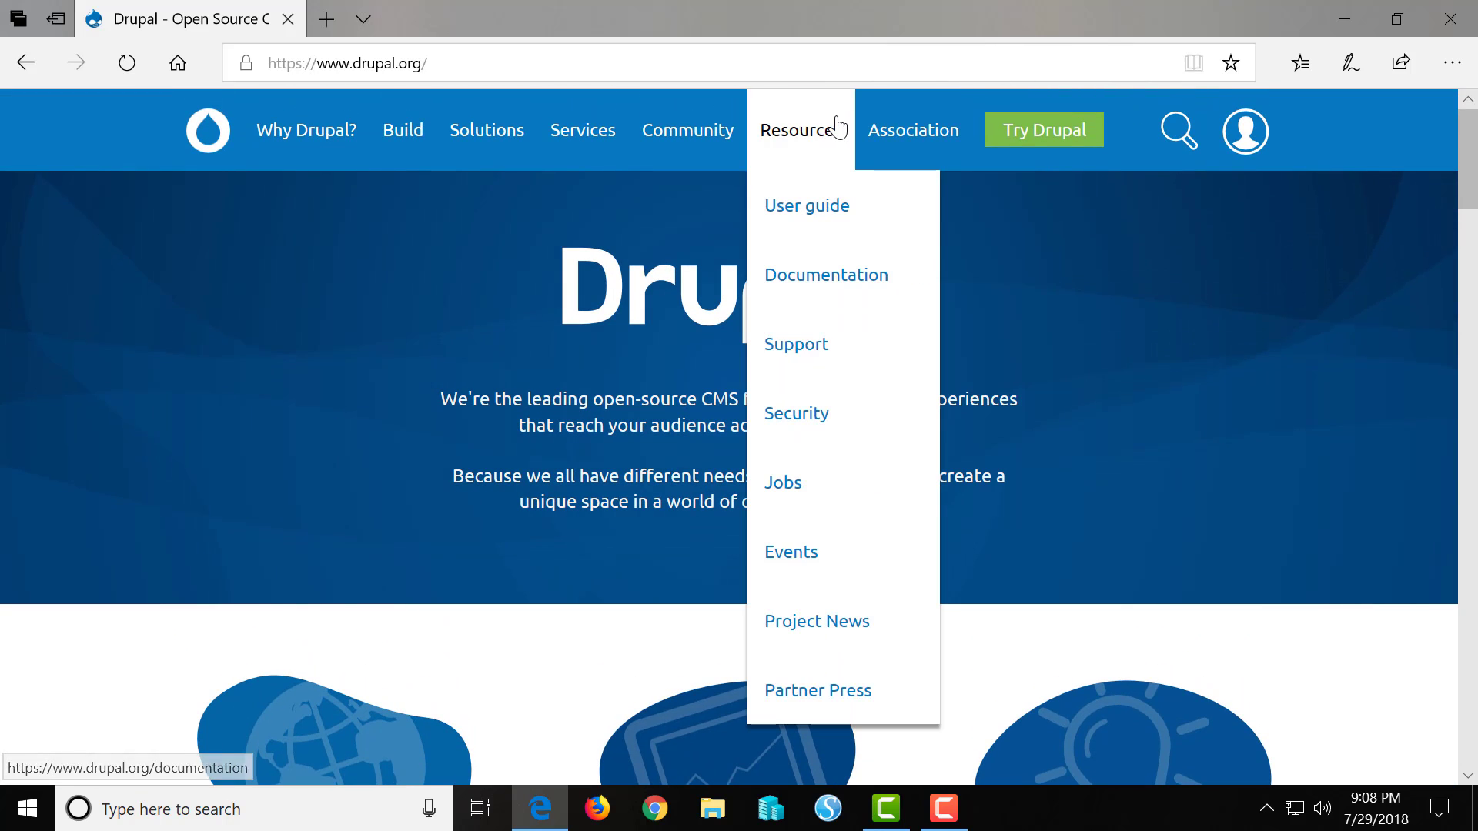
pyautogui.moveTo(720, 139)
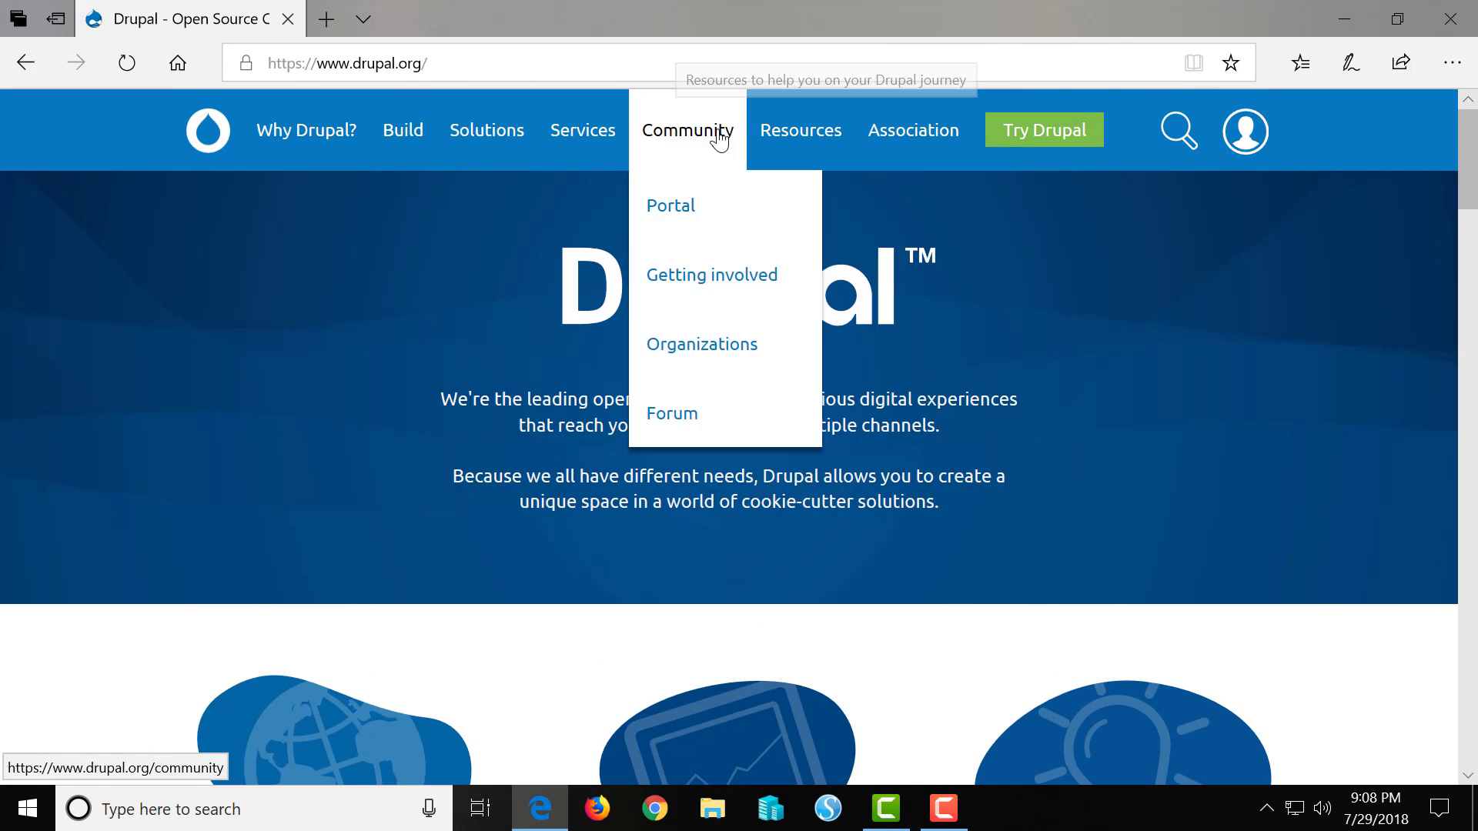
pyautogui.moveTo(518, 144)
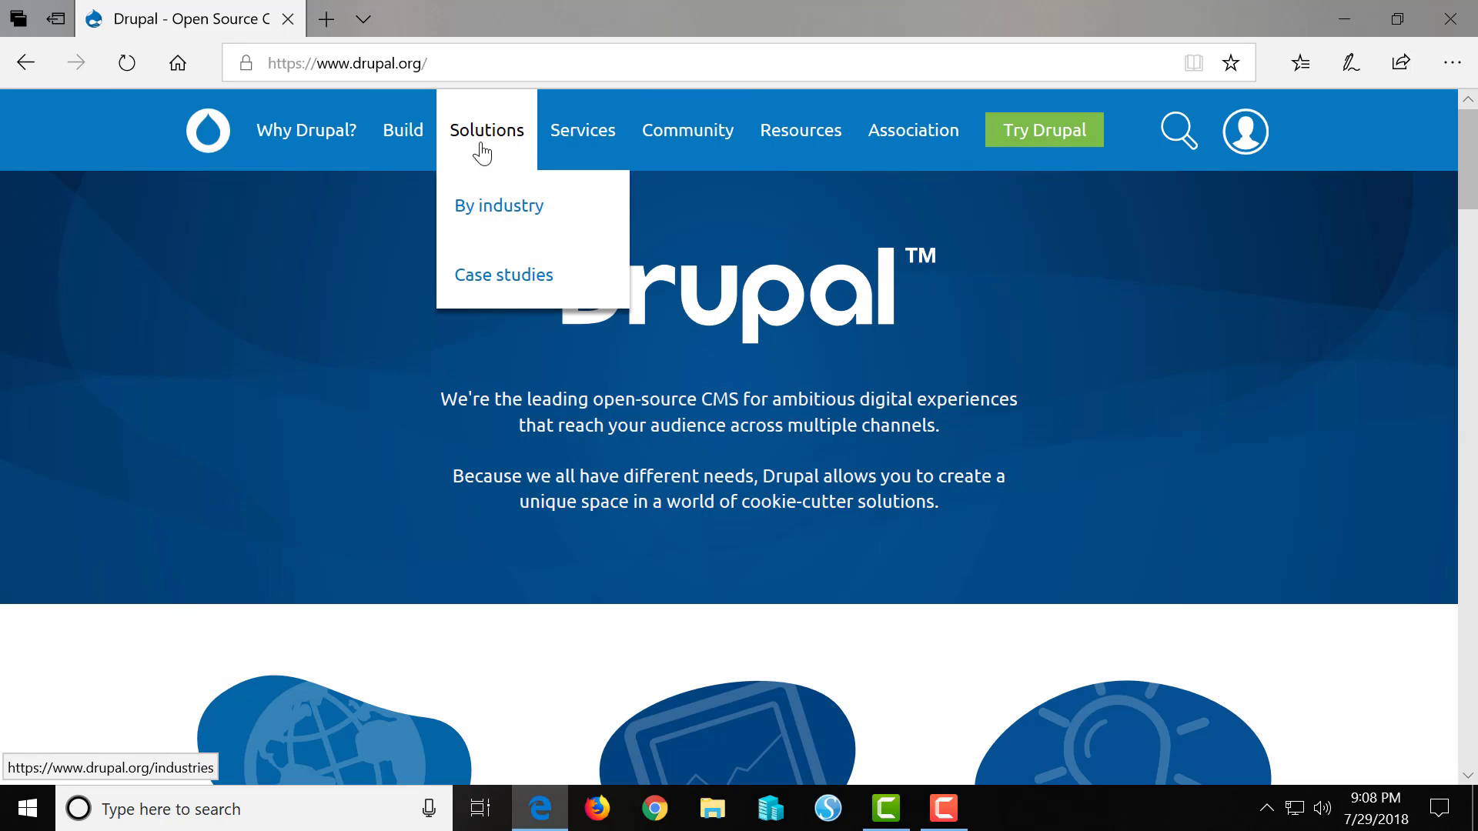
pyautogui.moveTo(321, 146)
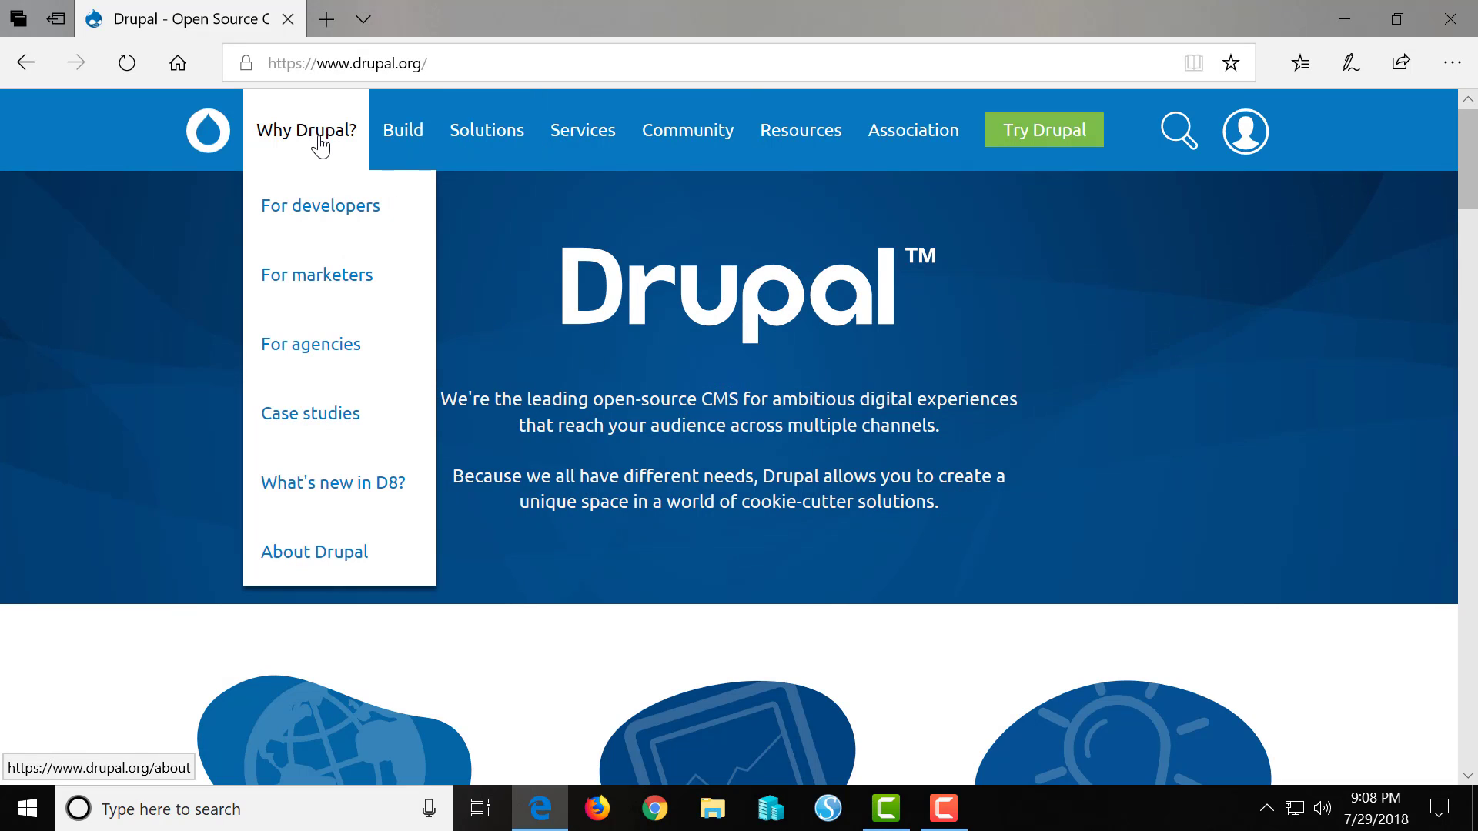
# Step: Open the Try Drupal page and review the hosting providers' demo offers
pyautogui.click(1041, 143)
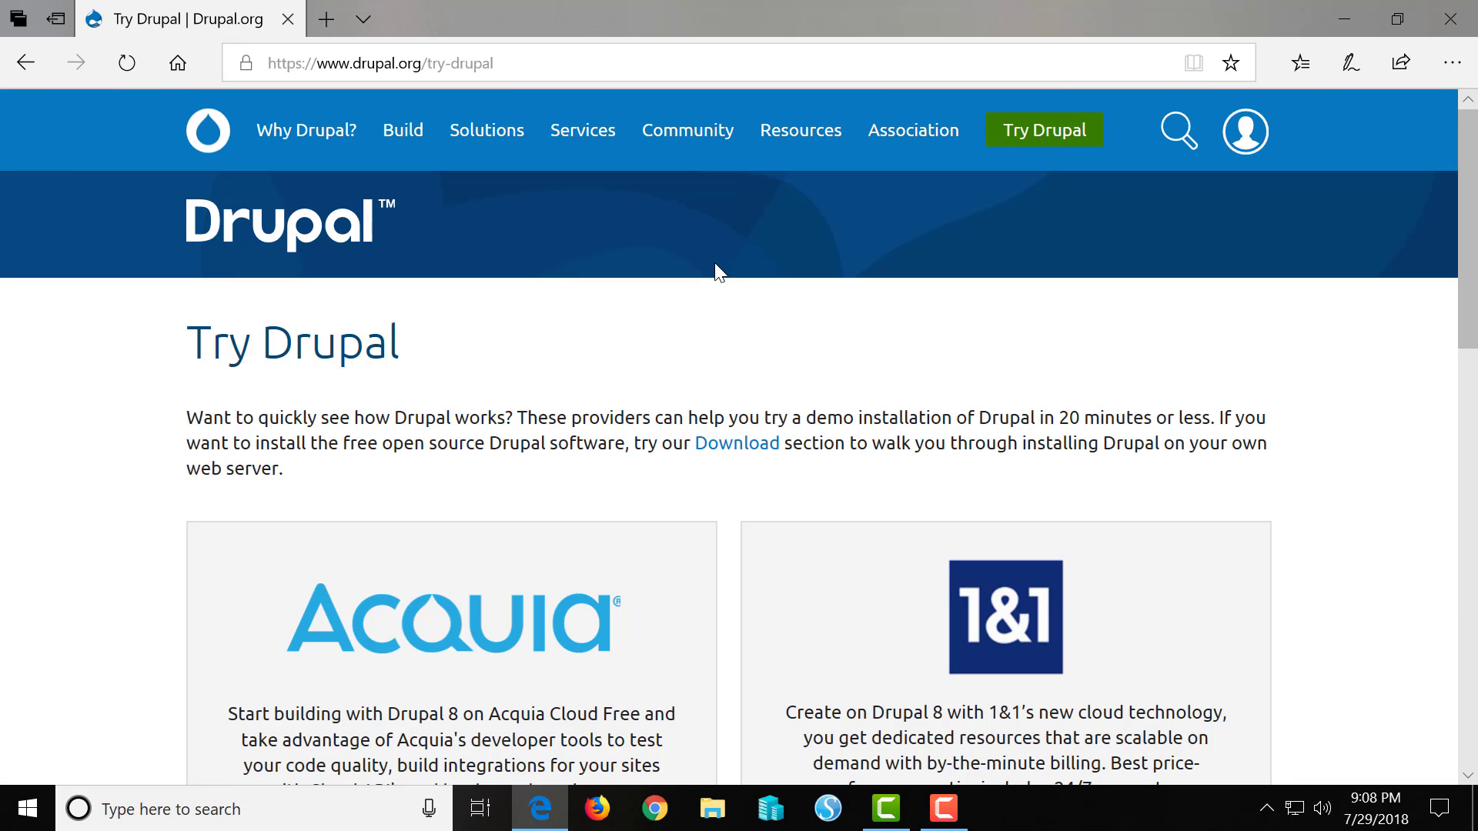
pyautogui.scroll(-8, 716, 274)
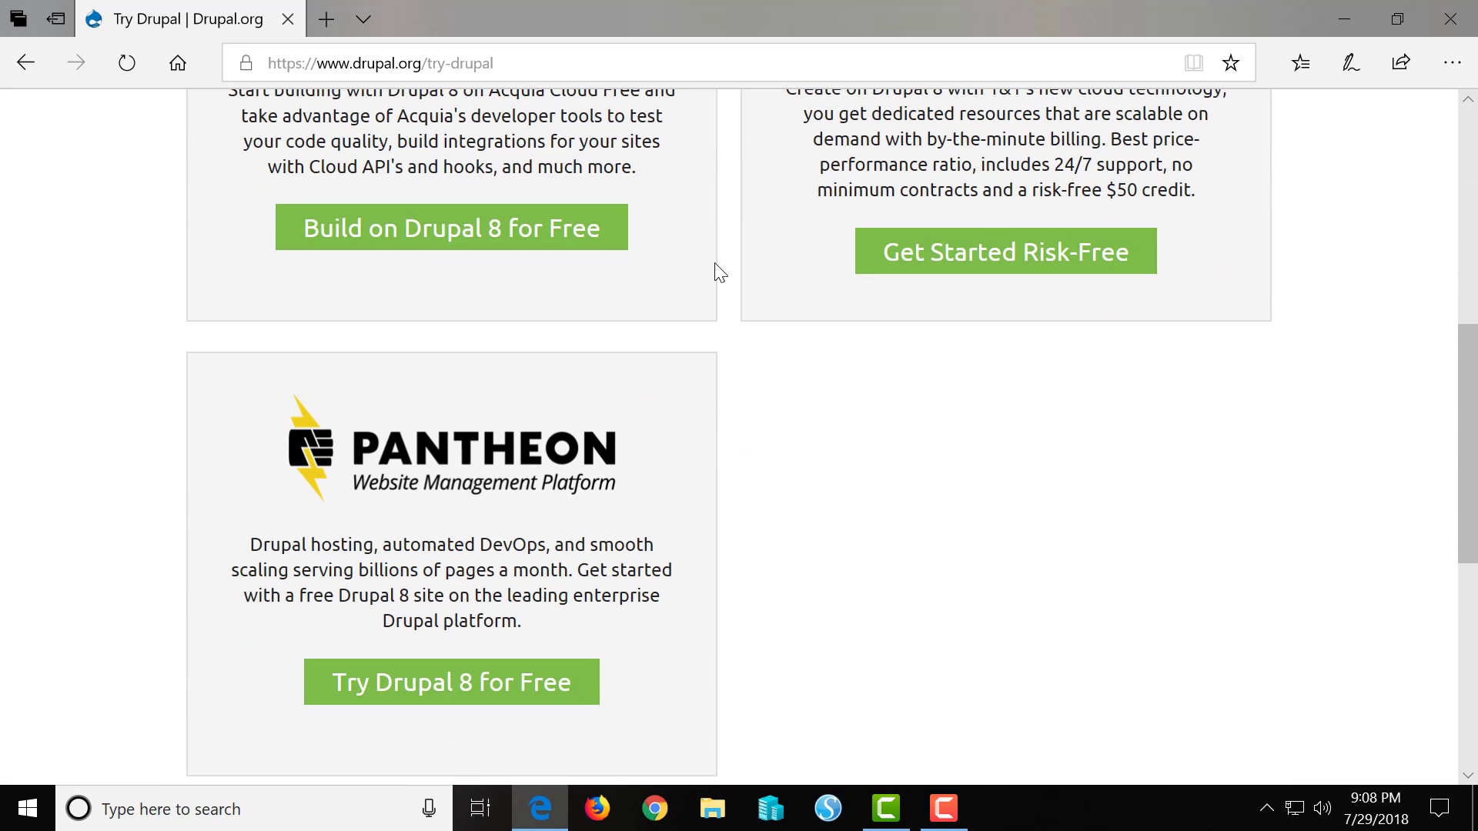
pyautogui.scroll(-8, 716, 274)
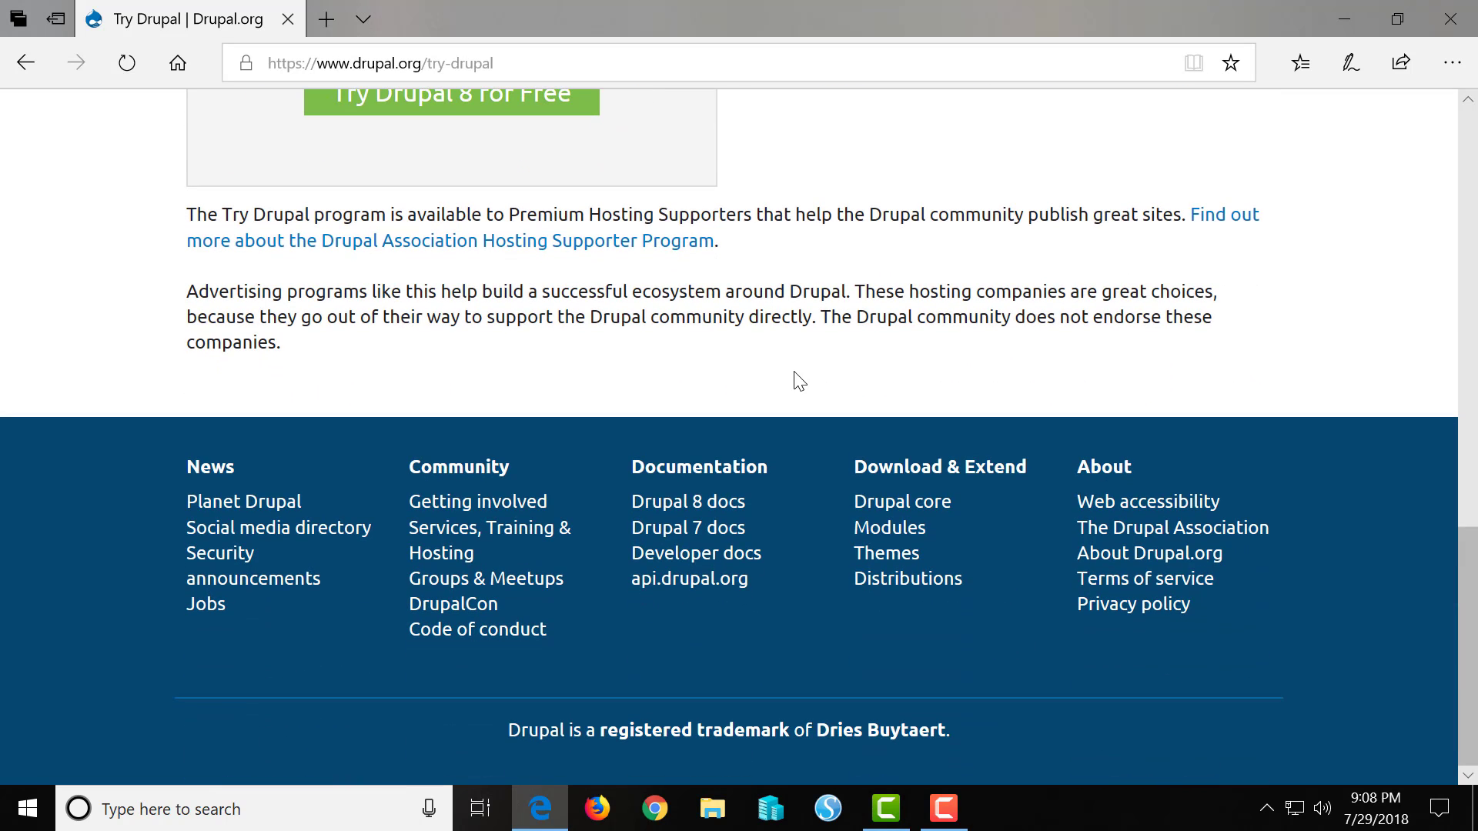
# Step: Open the Drupal core project page and choose the recommended Drupal core 8.5.5 release
pyautogui.click(923, 504)
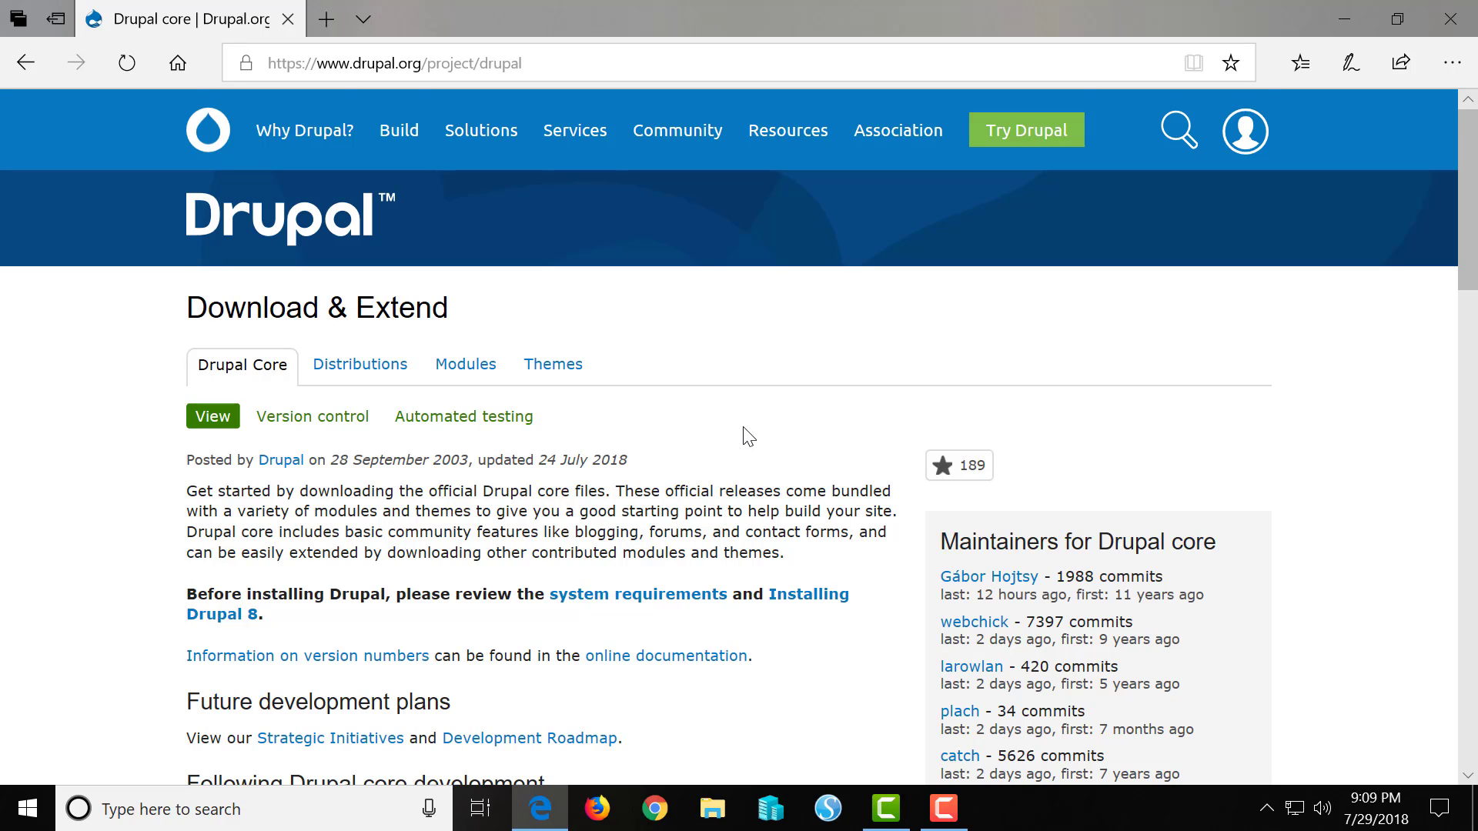
pyautogui.scroll(-3, 746, 435)
pyautogui.scroll(-7, 745, 435)
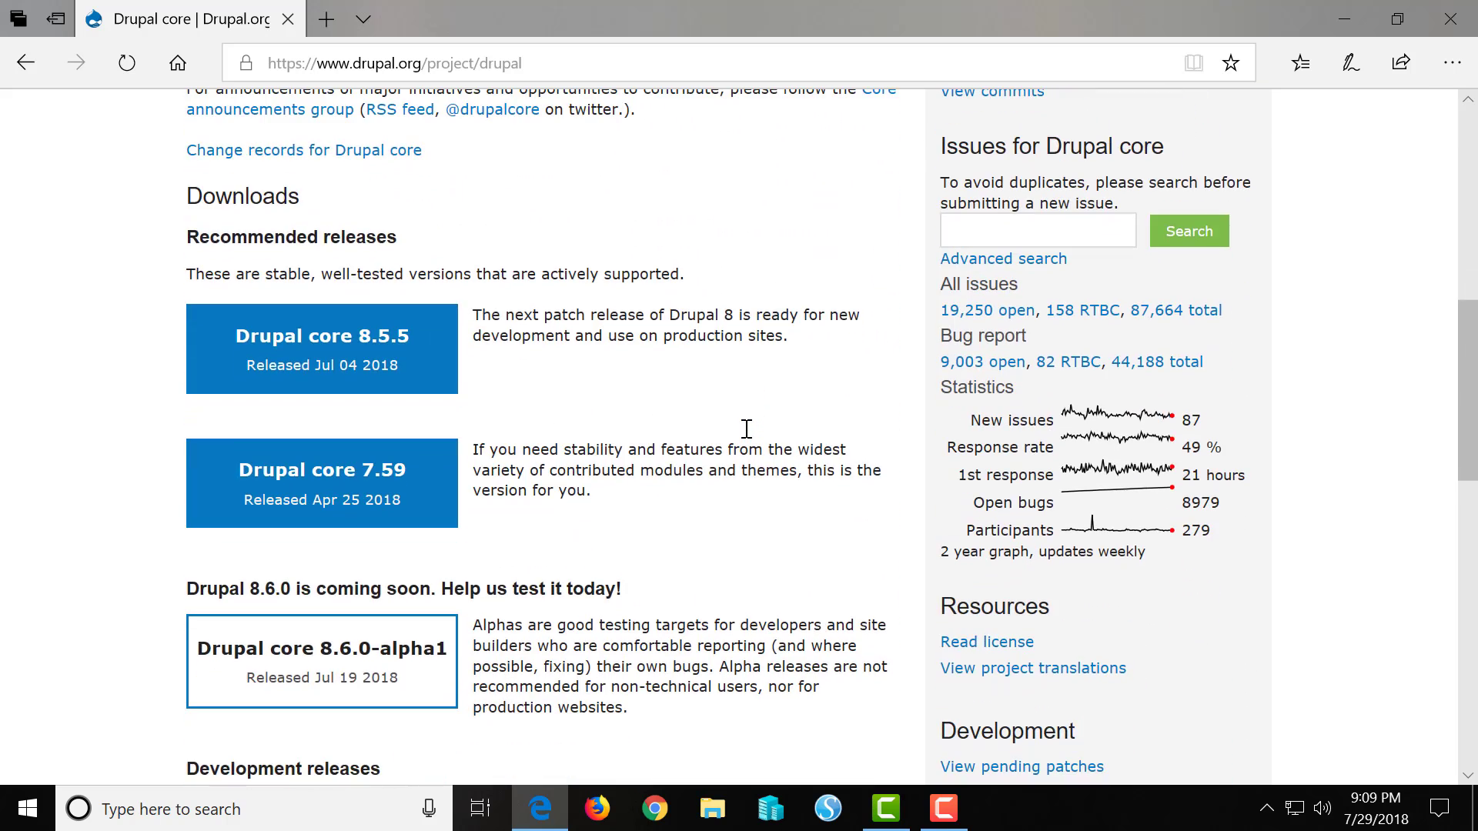
pyautogui.click(278, 358)
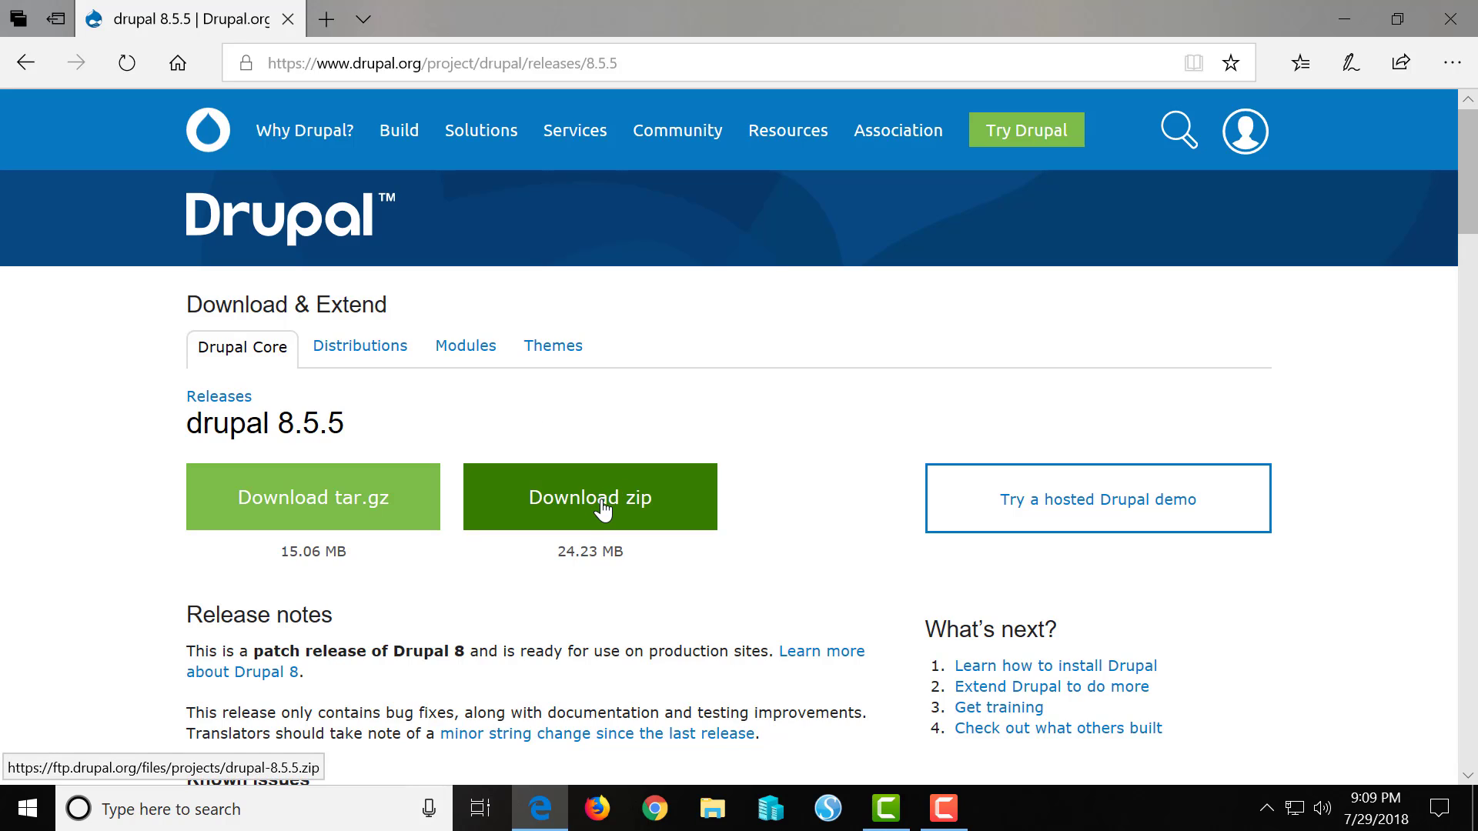
# Step: Download the zip version of Drupal 8.5.5 and save it to the Desktop as drupal-8.5.5
pyautogui.click(604, 508)
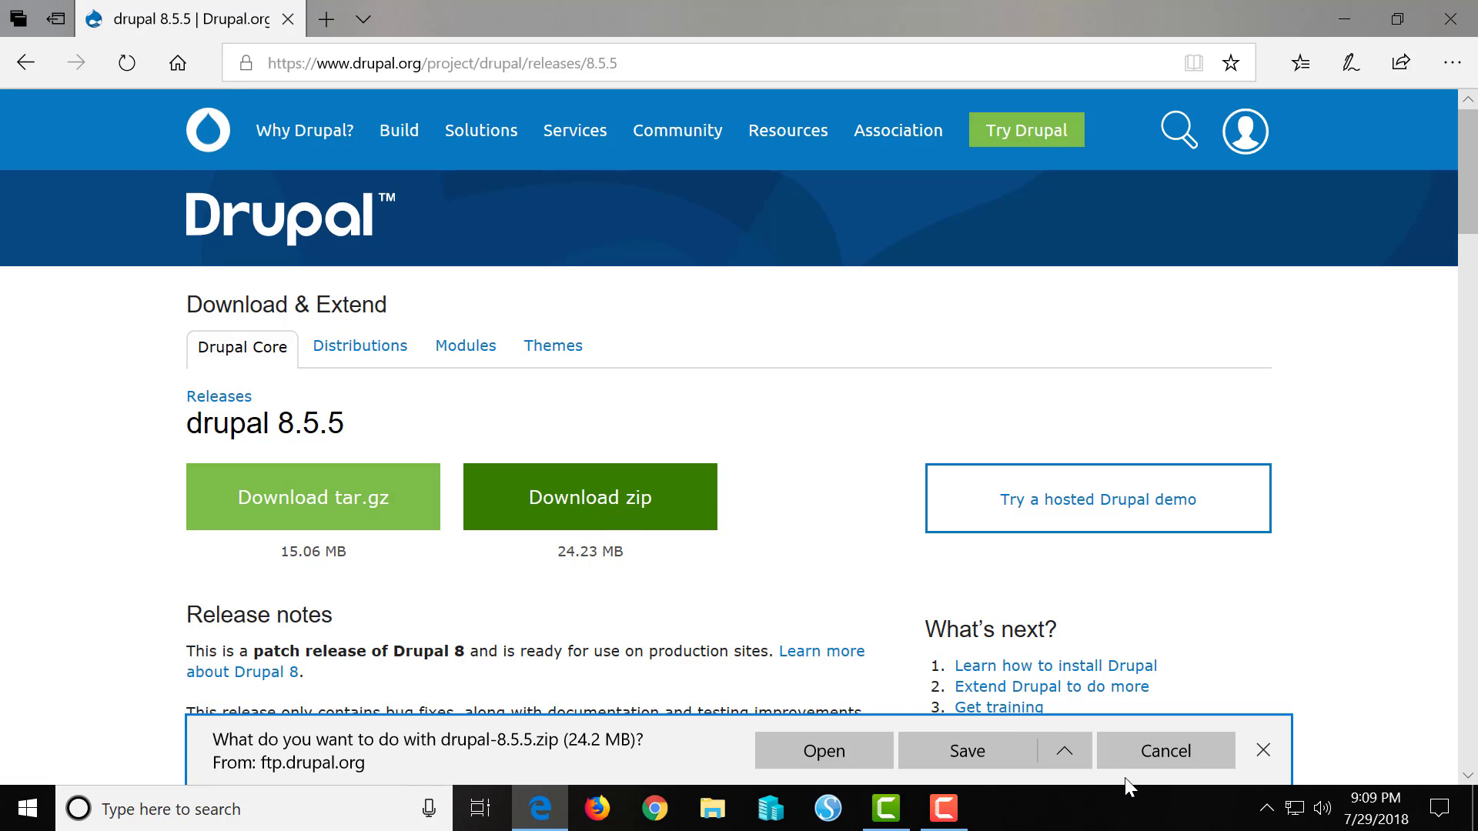
pyautogui.click(1066, 757)
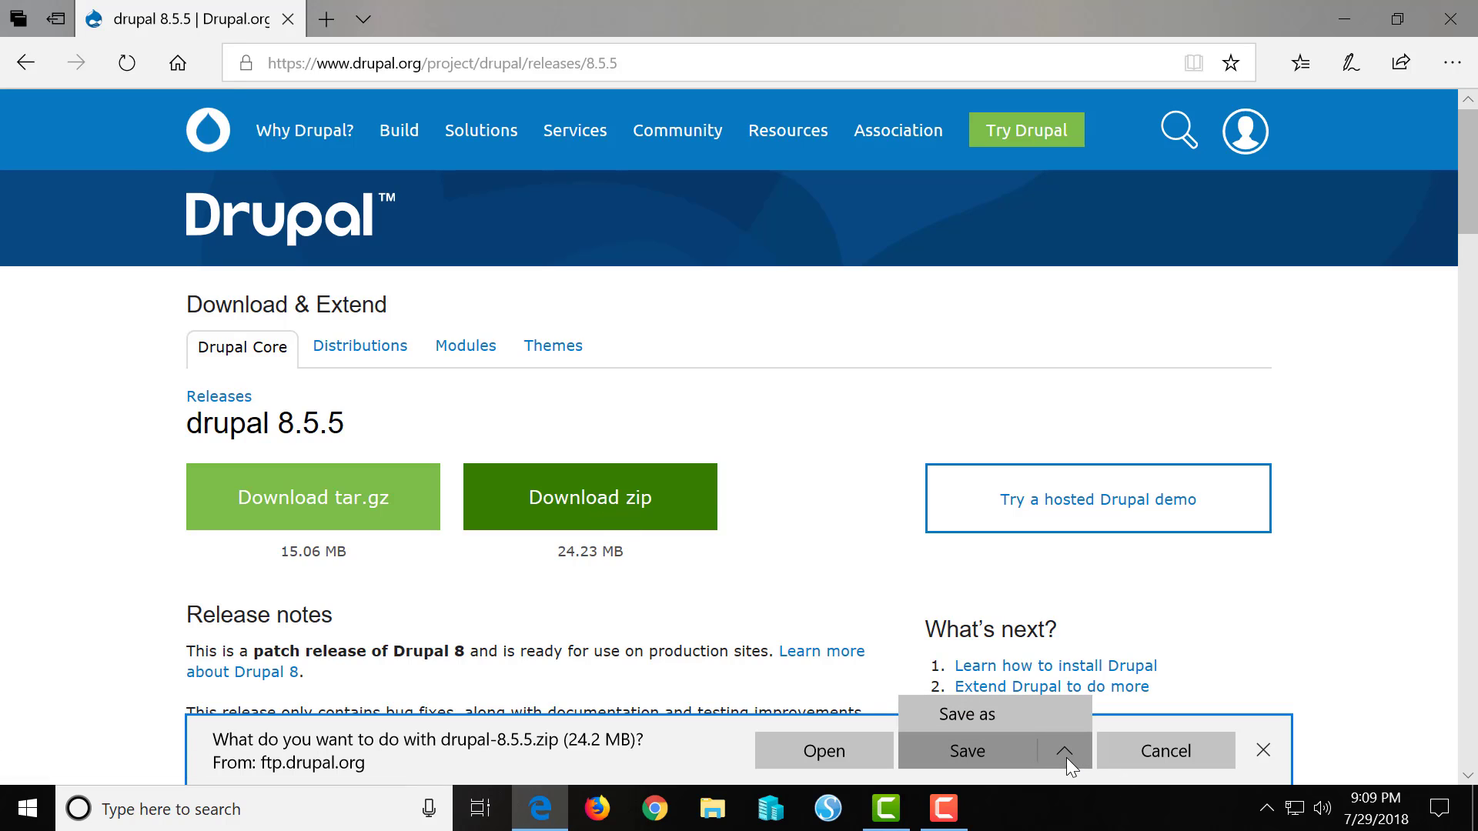
pyautogui.click(976, 718)
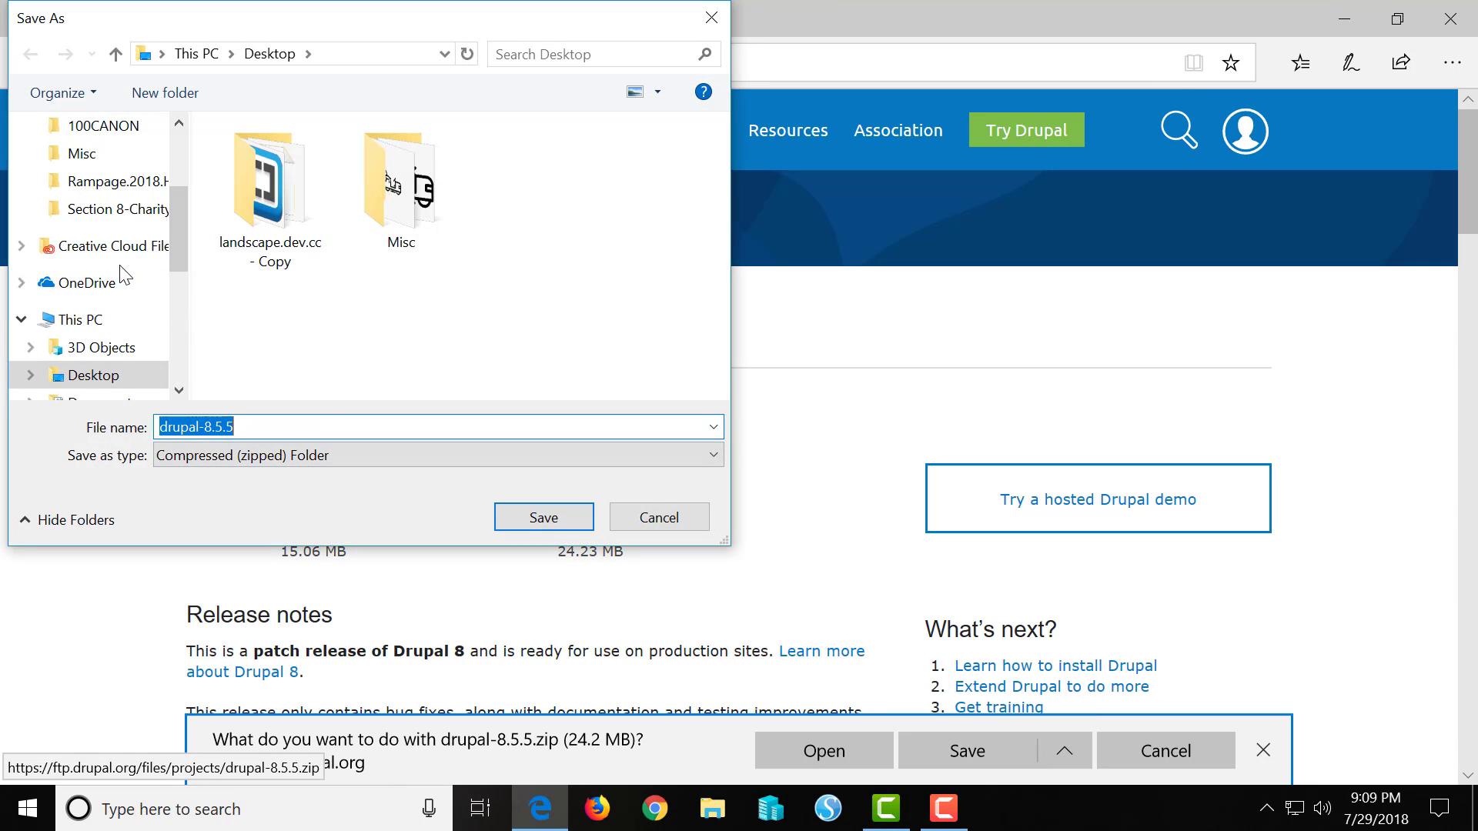
pyautogui.click(533, 515)
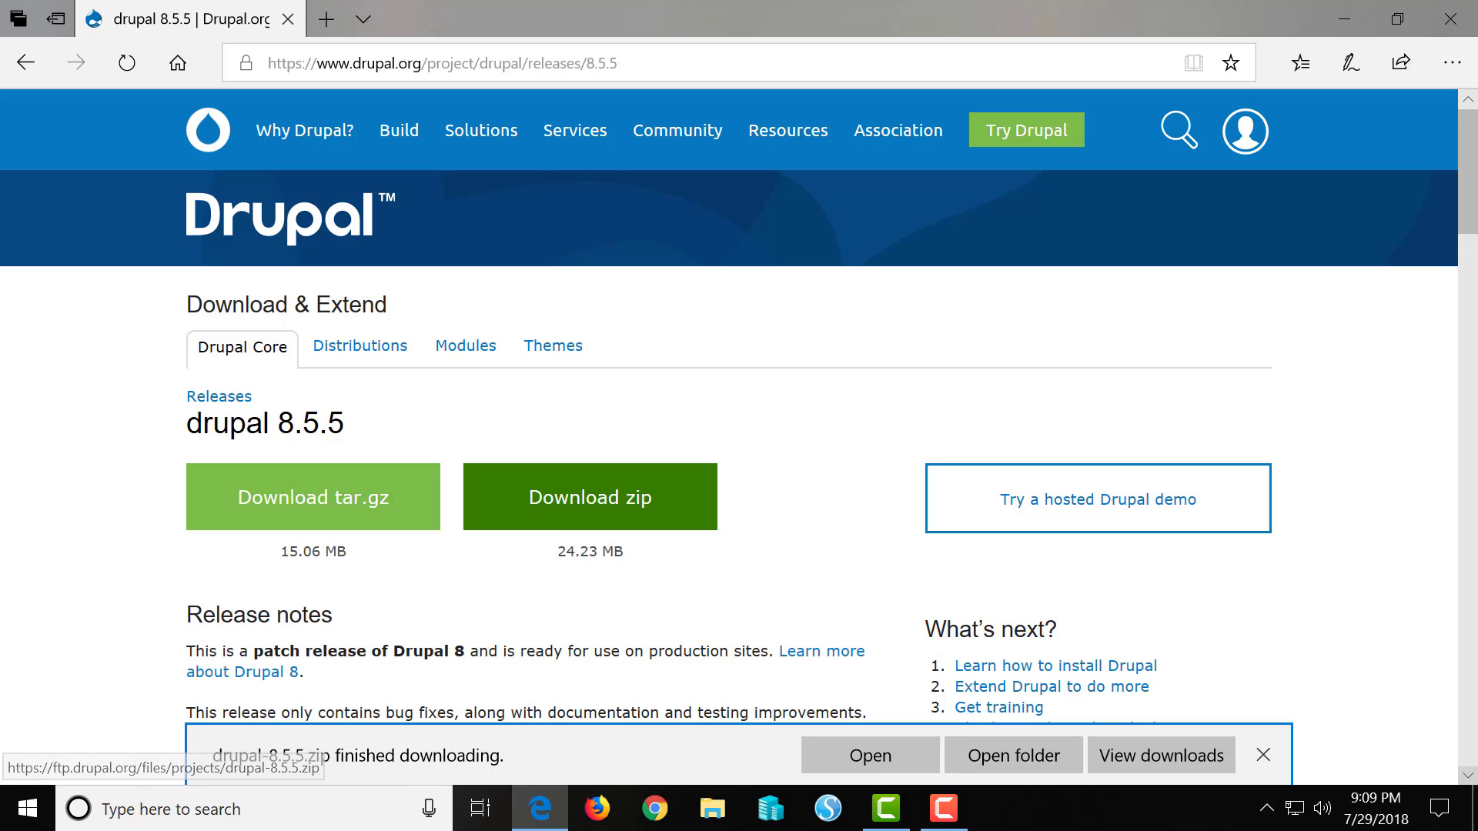
# Step: Extract the downloaded drupal-8.5.5 archive to a drupal-8.5.5 folder on the Desktop and close the folder windows
pyautogui.click(1042, 754)
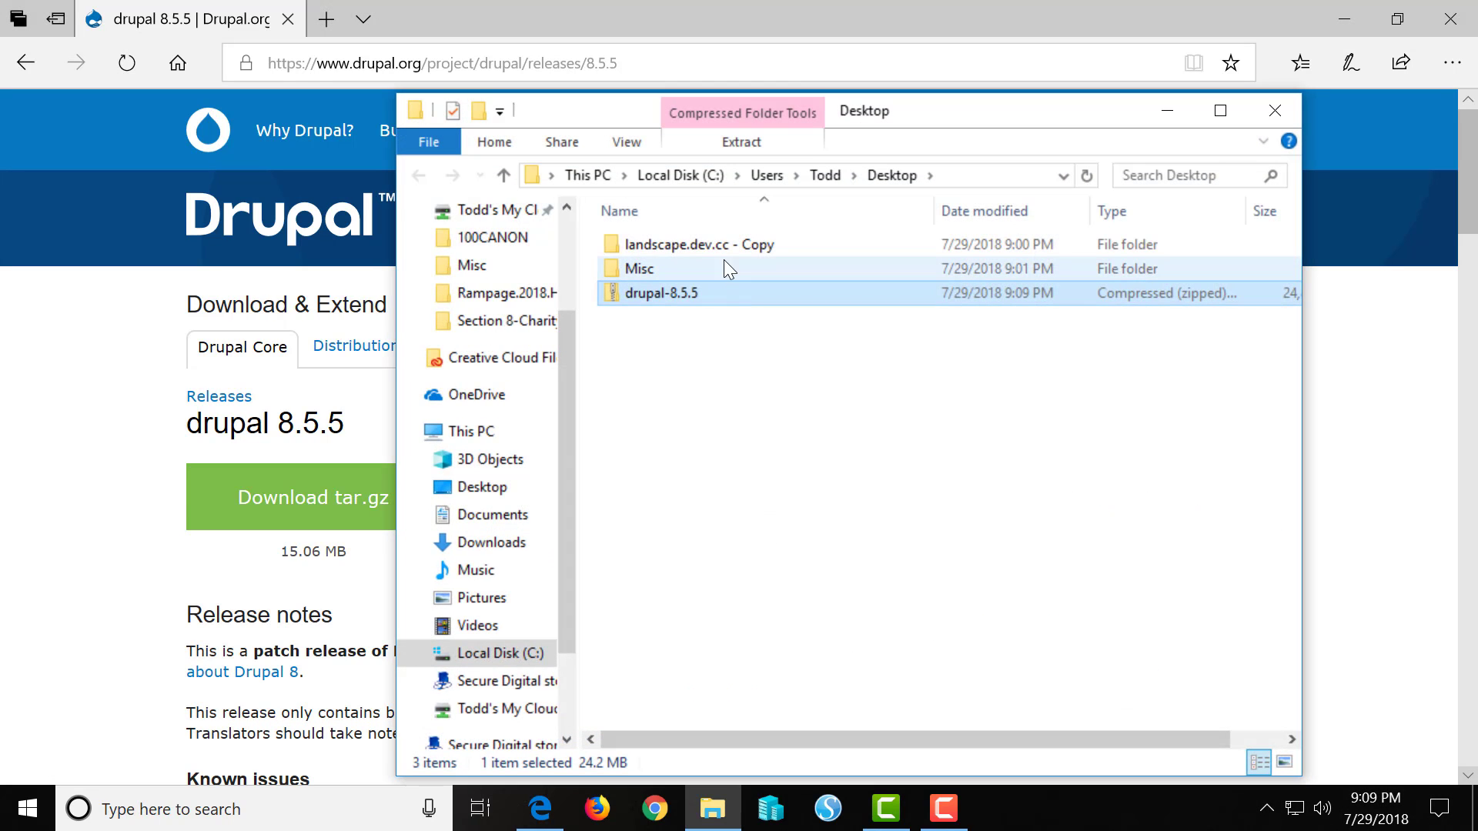
pyautogui.rightClick(706, 294)
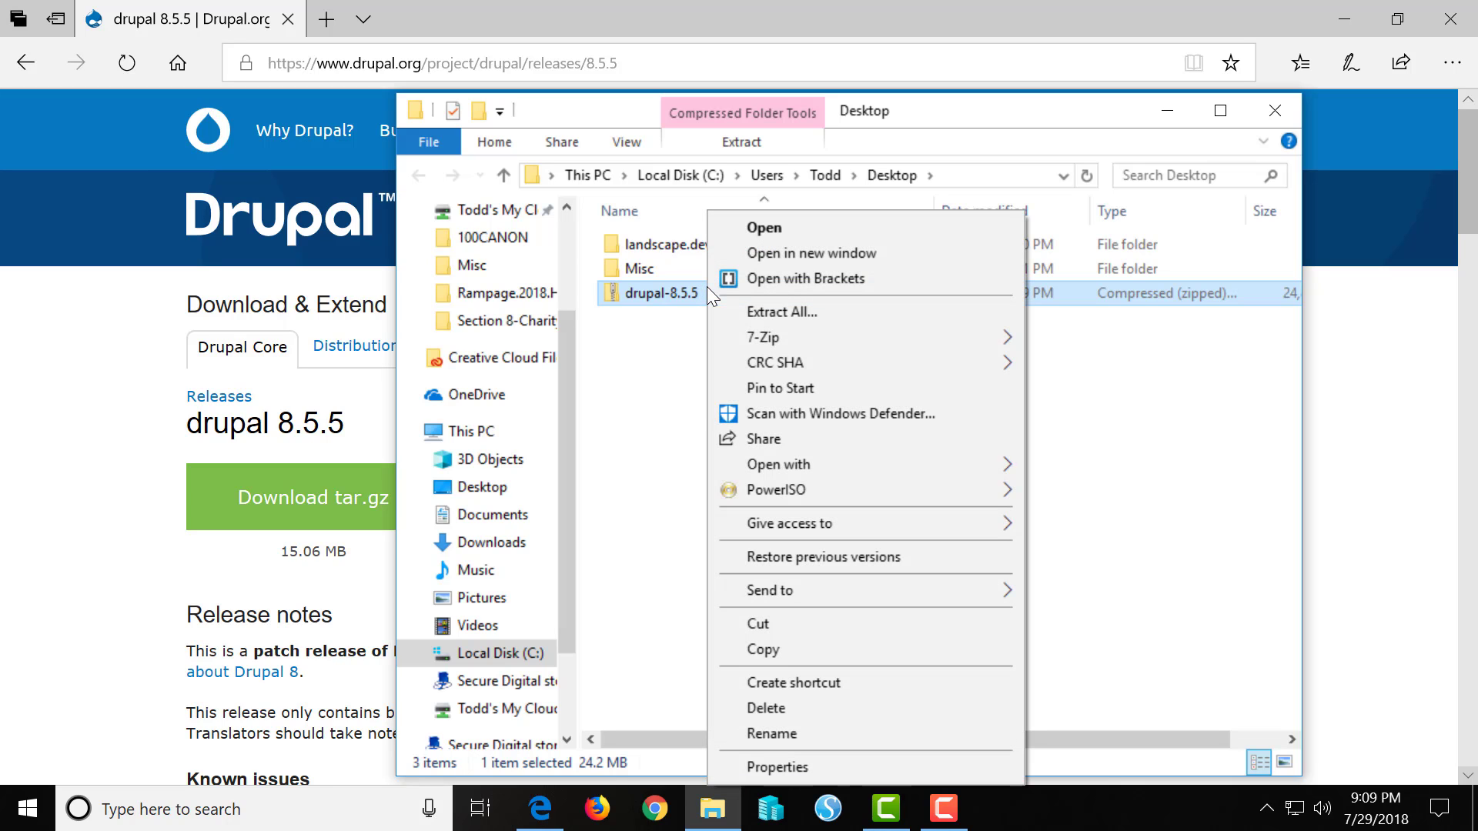
pyautogui.click(755, 311)
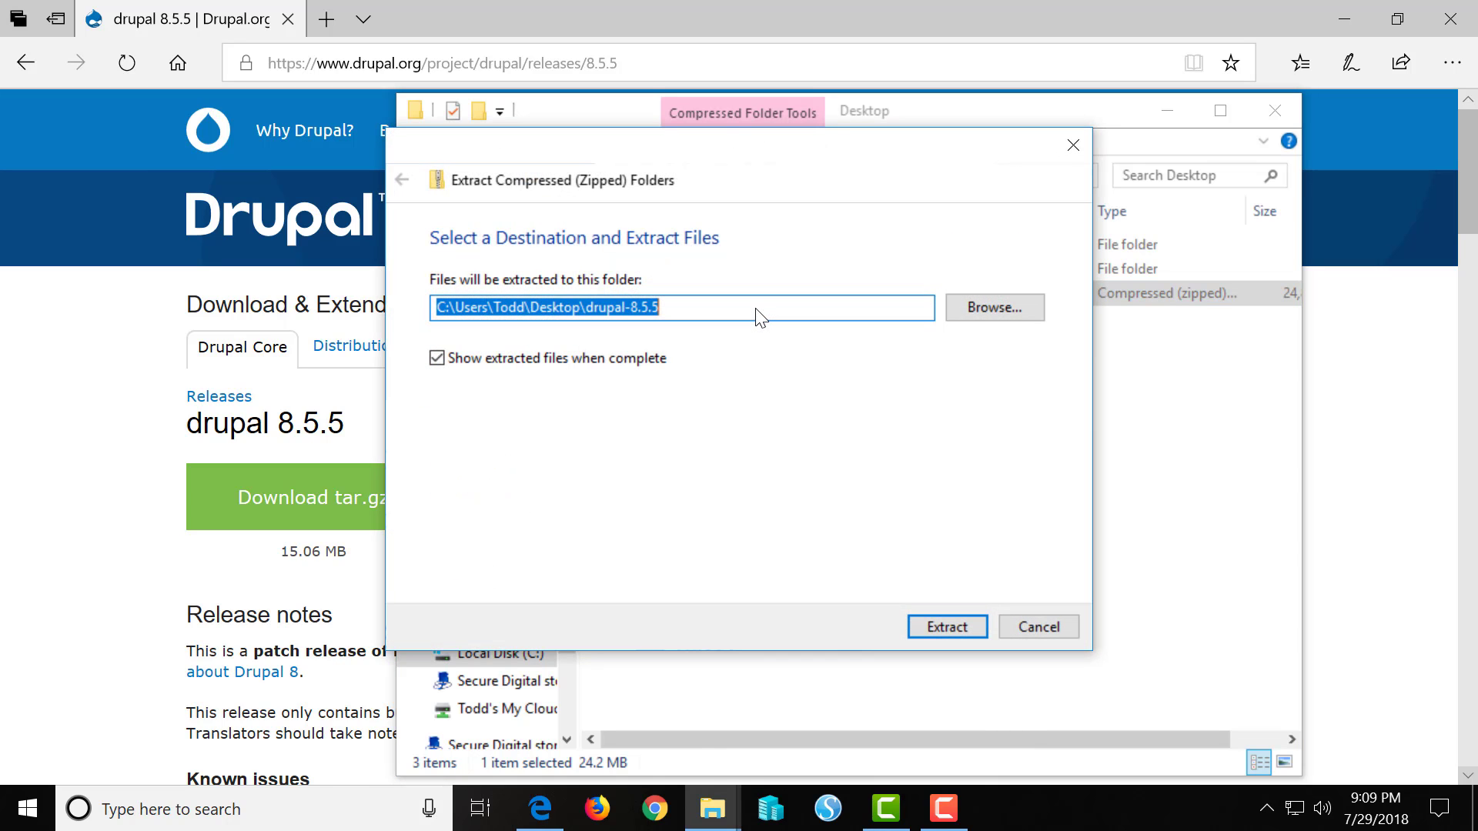
pyautogui.click(961, 621)
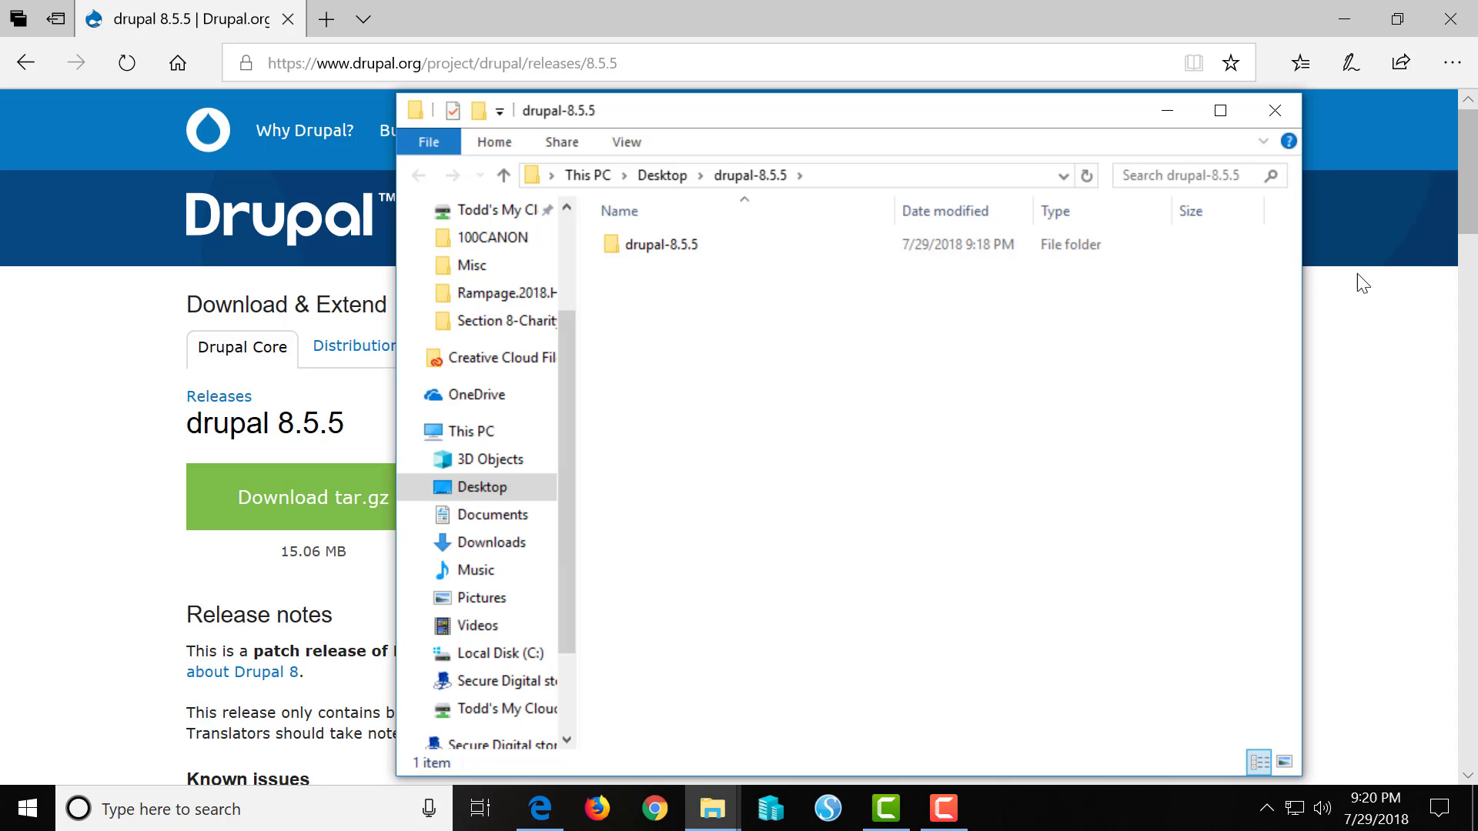
pyautogui.click(1284, 115)
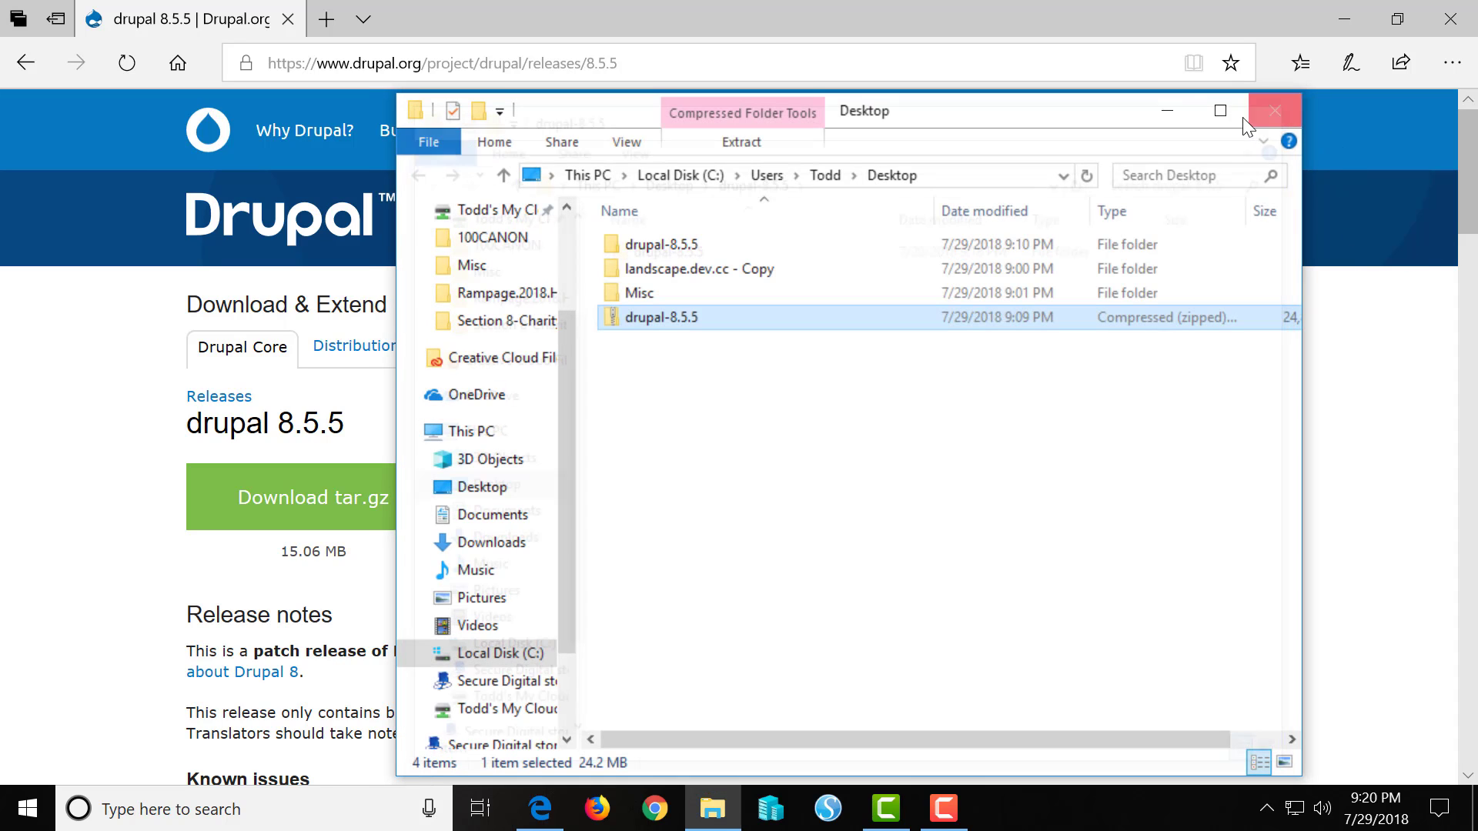
pyautogui.click(1272, 114)
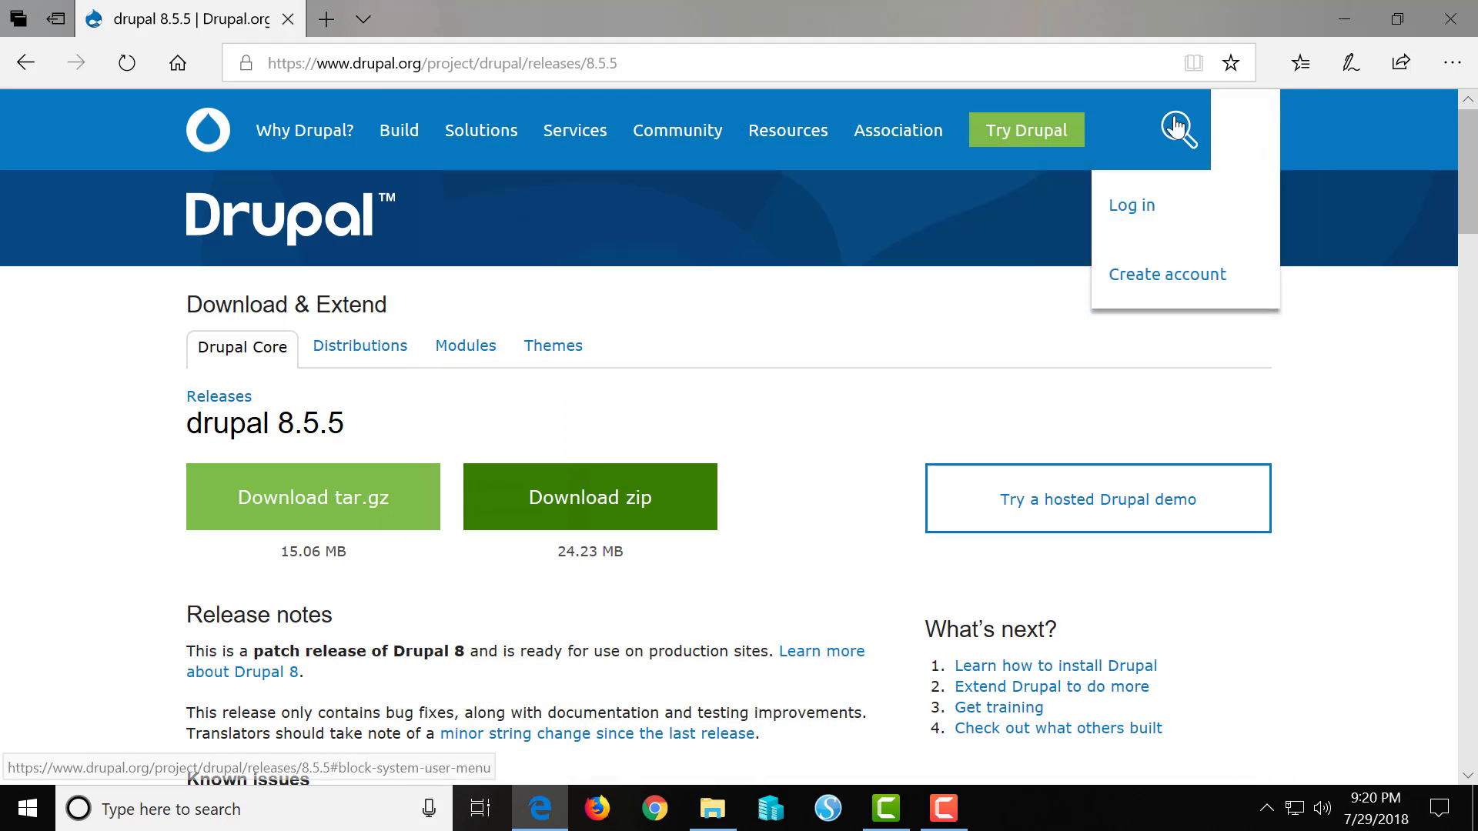
# Step: Search the web for "wampserver download" in a new browser tab and open the WampServer website from the results
pyautogui.click(326, 20)
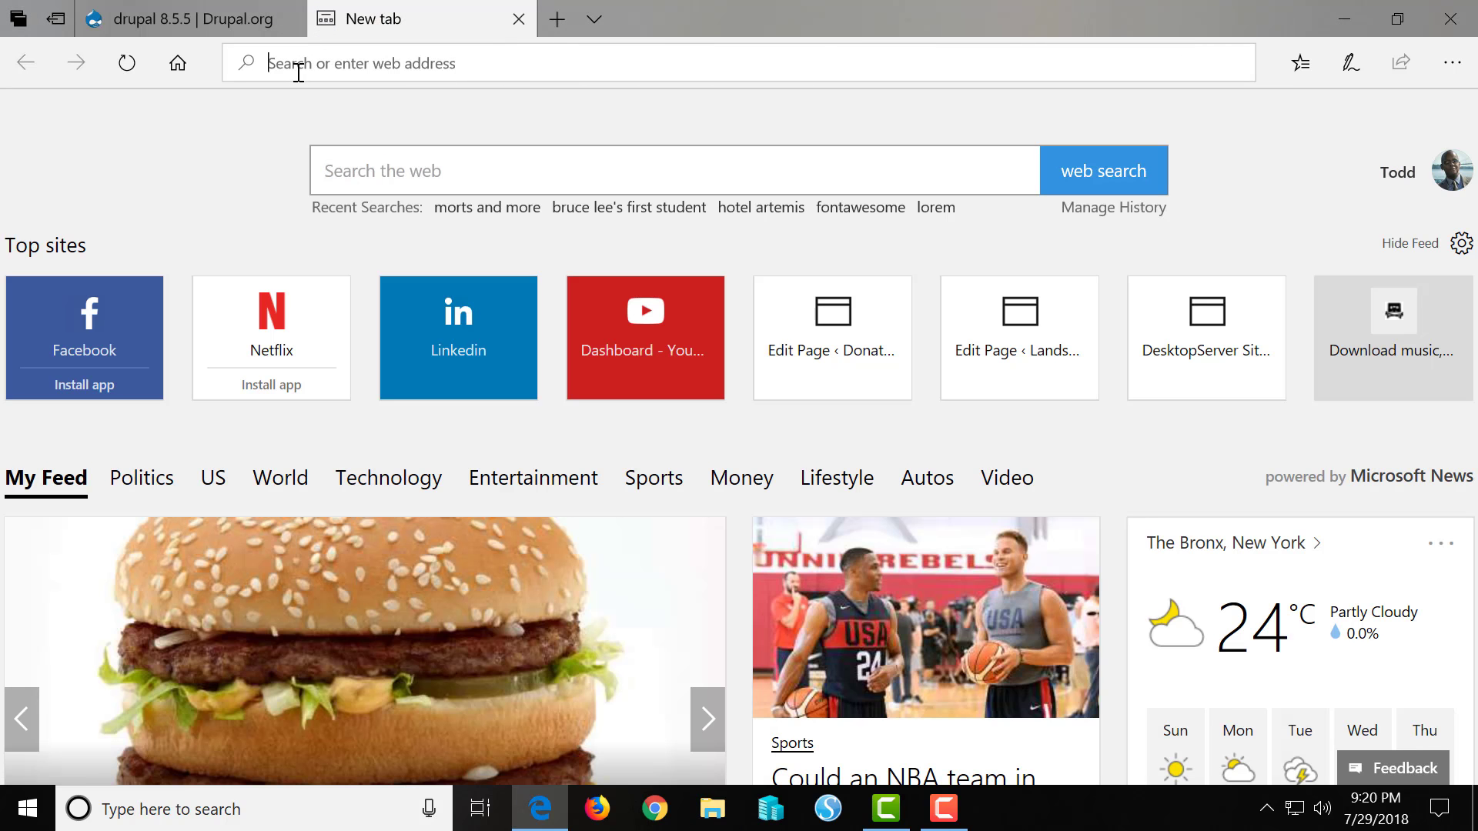
pyautogui.write('wamp')
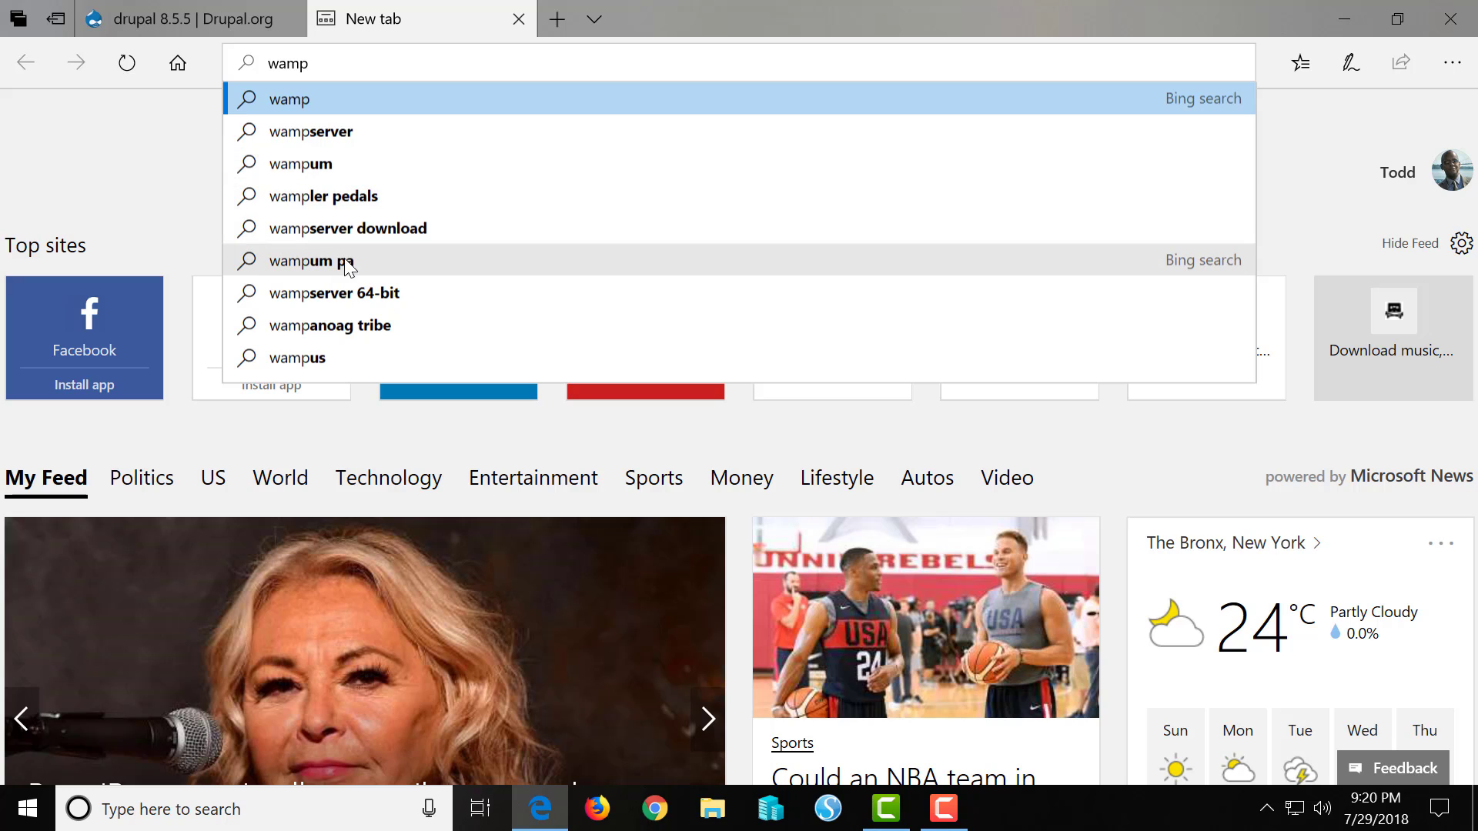
pyautogui.click(356, 231)
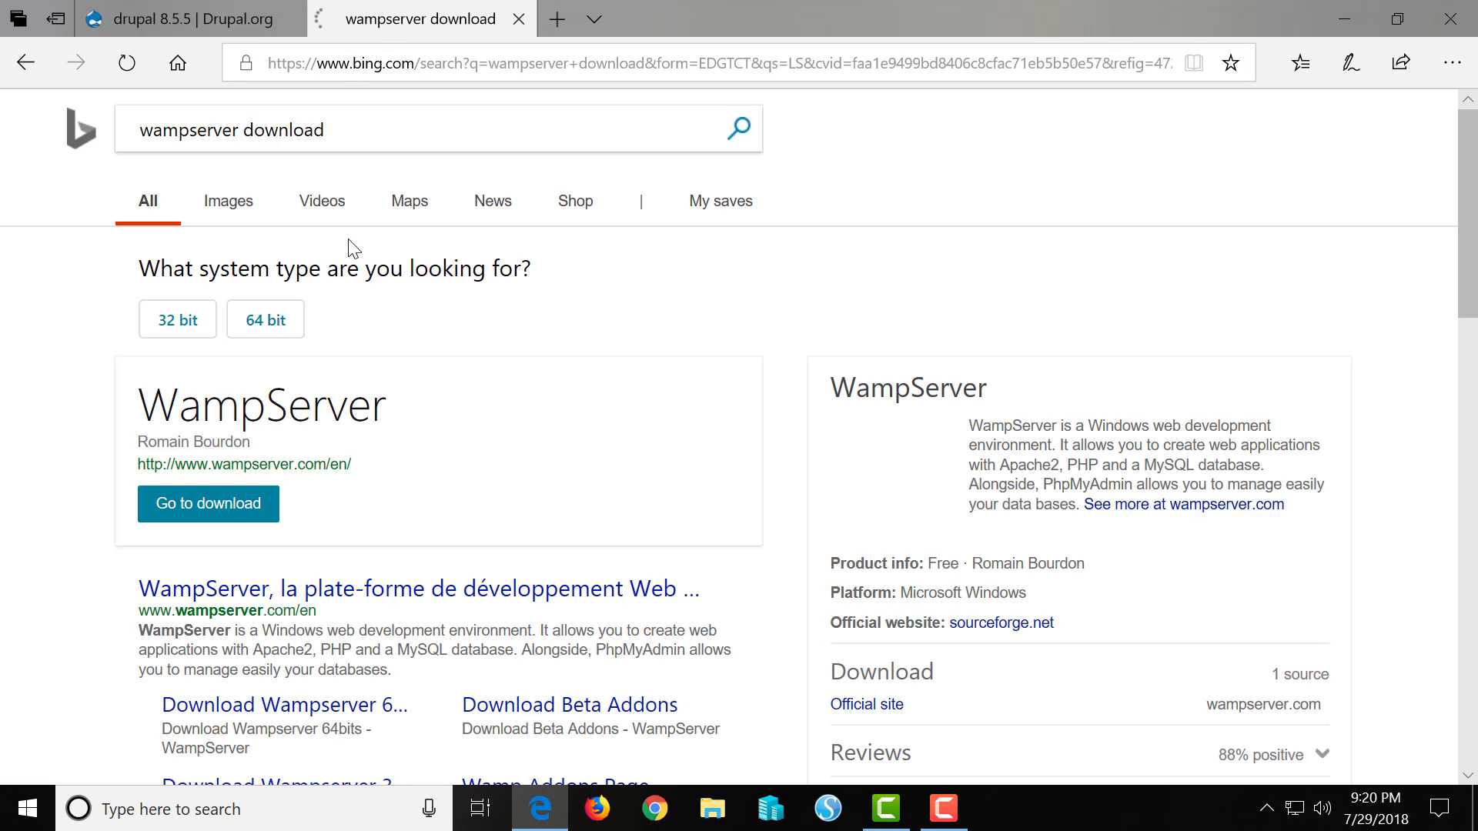
pyautogui.click(192, 513)
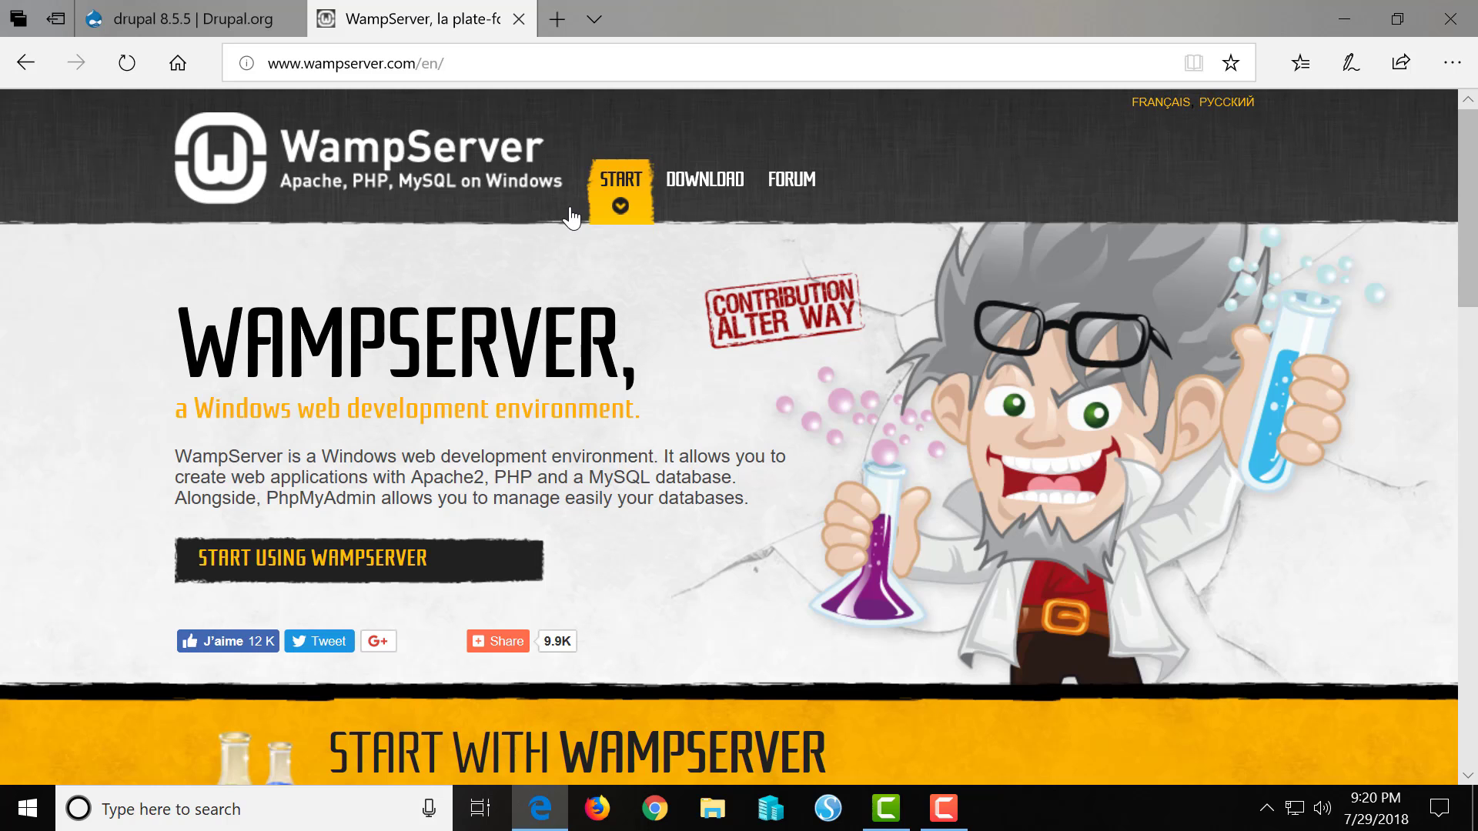
# Step: Choose the WampServer 64 Bits (x64) 3.0.6 download and follow its direct download link to SourceForge, skipping the form
pyautogui.click(680, 185)
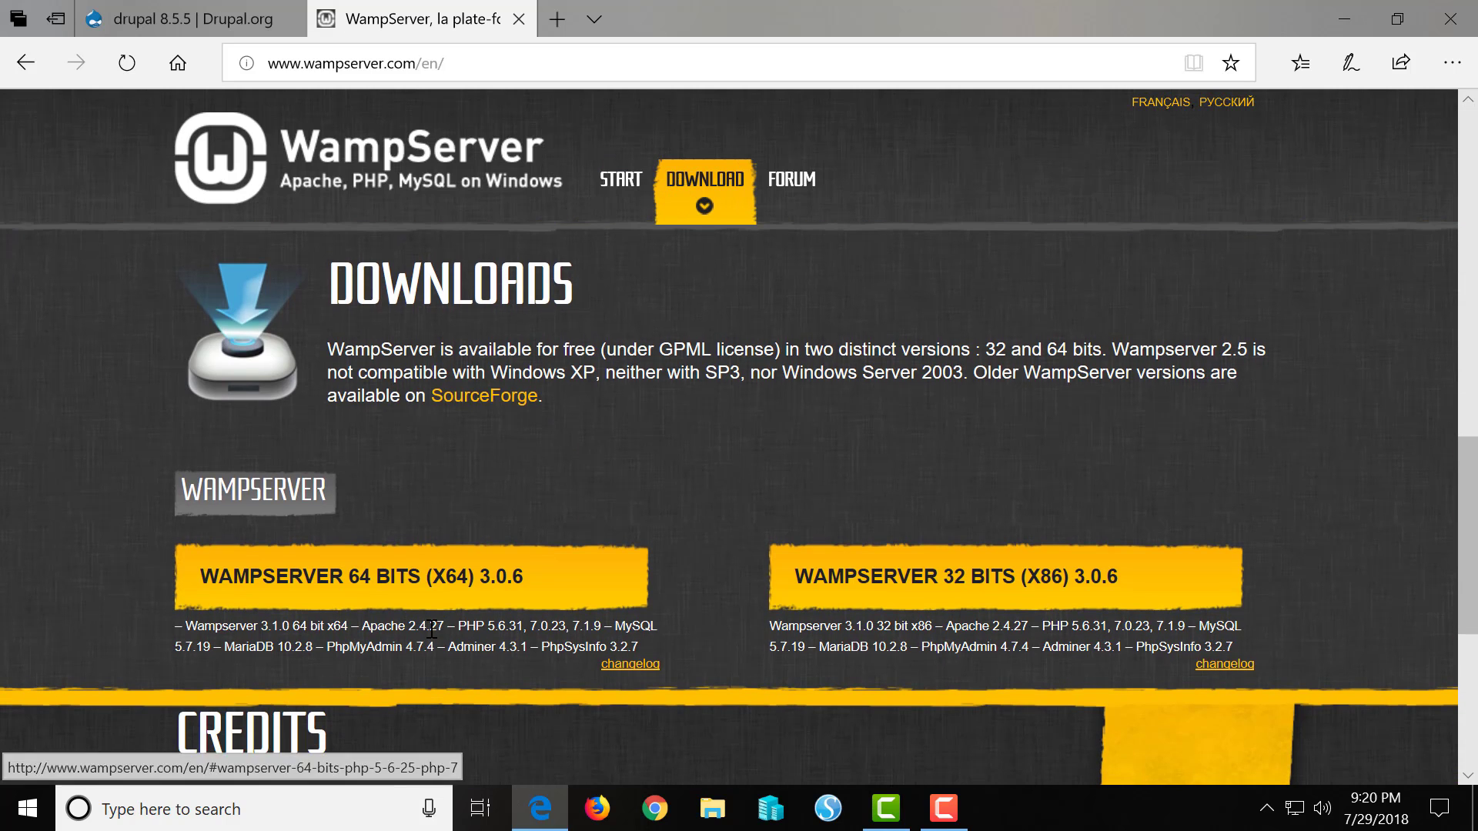
pyautogui.click(450, 585)
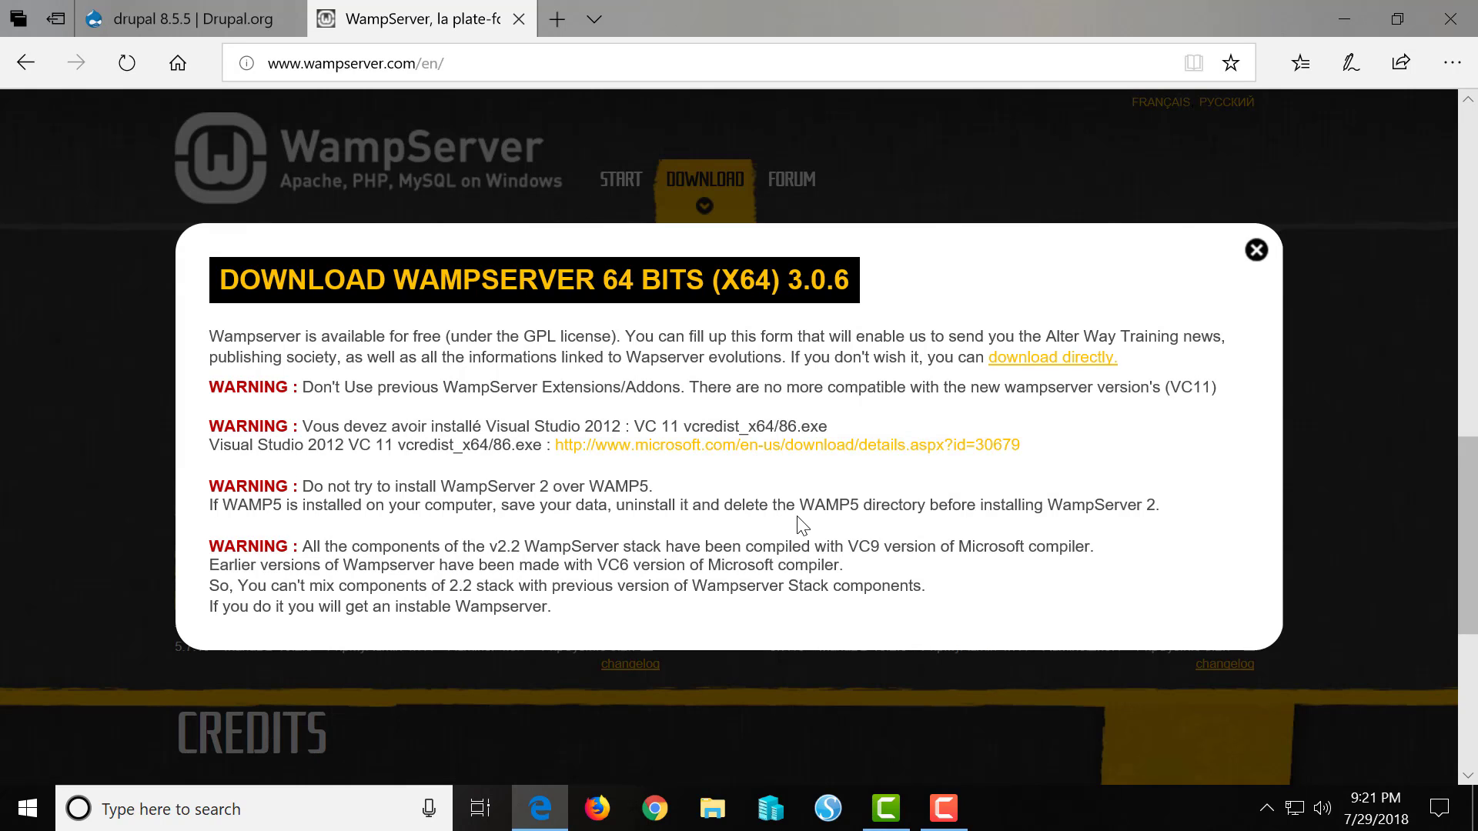
pyautogui.scroll(-5, 800, 522)
pyautogui.scroll(8, 795, 516)
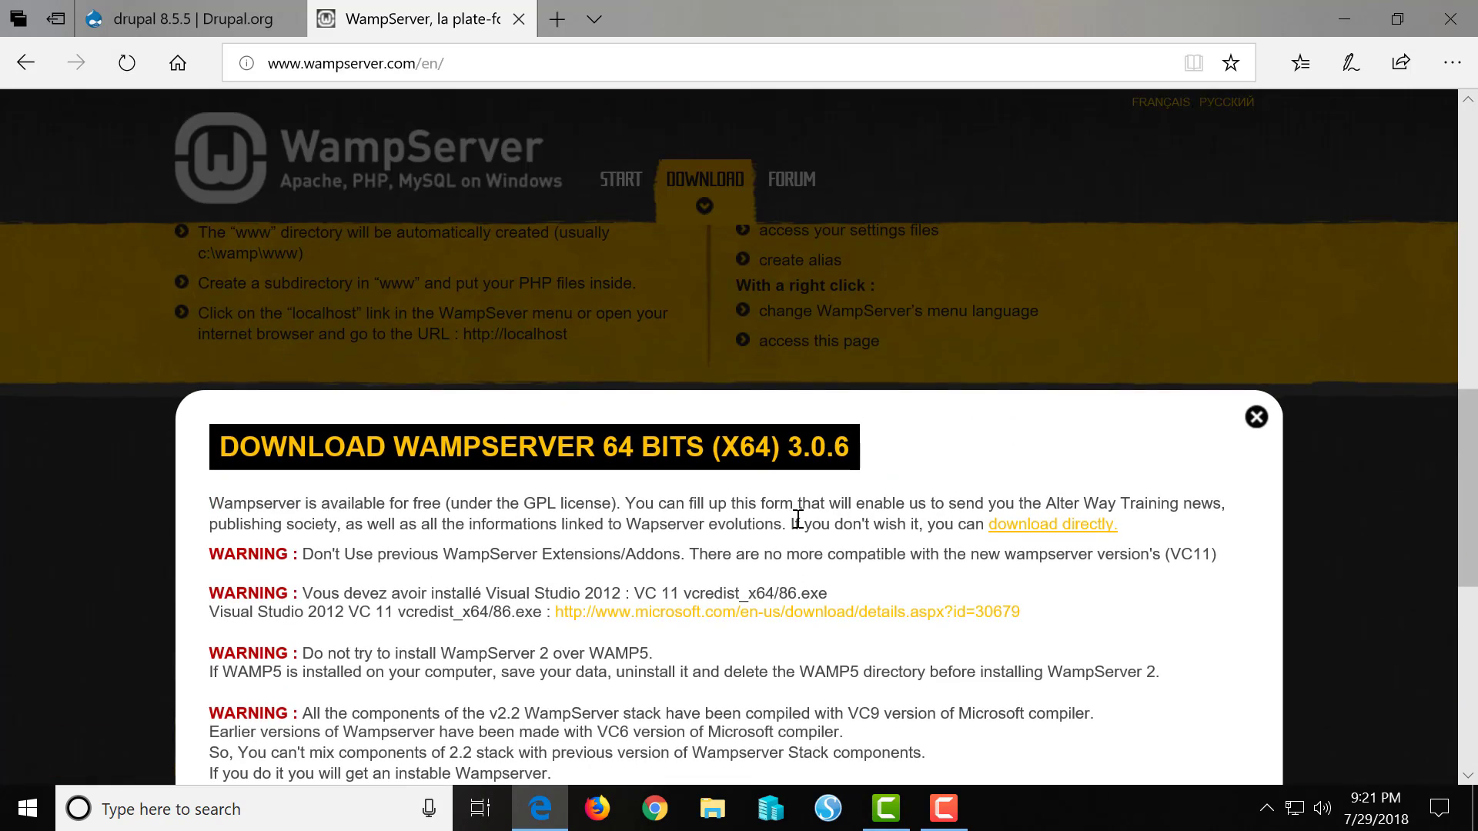
pyautogui.scroll(-1, 797, 521)
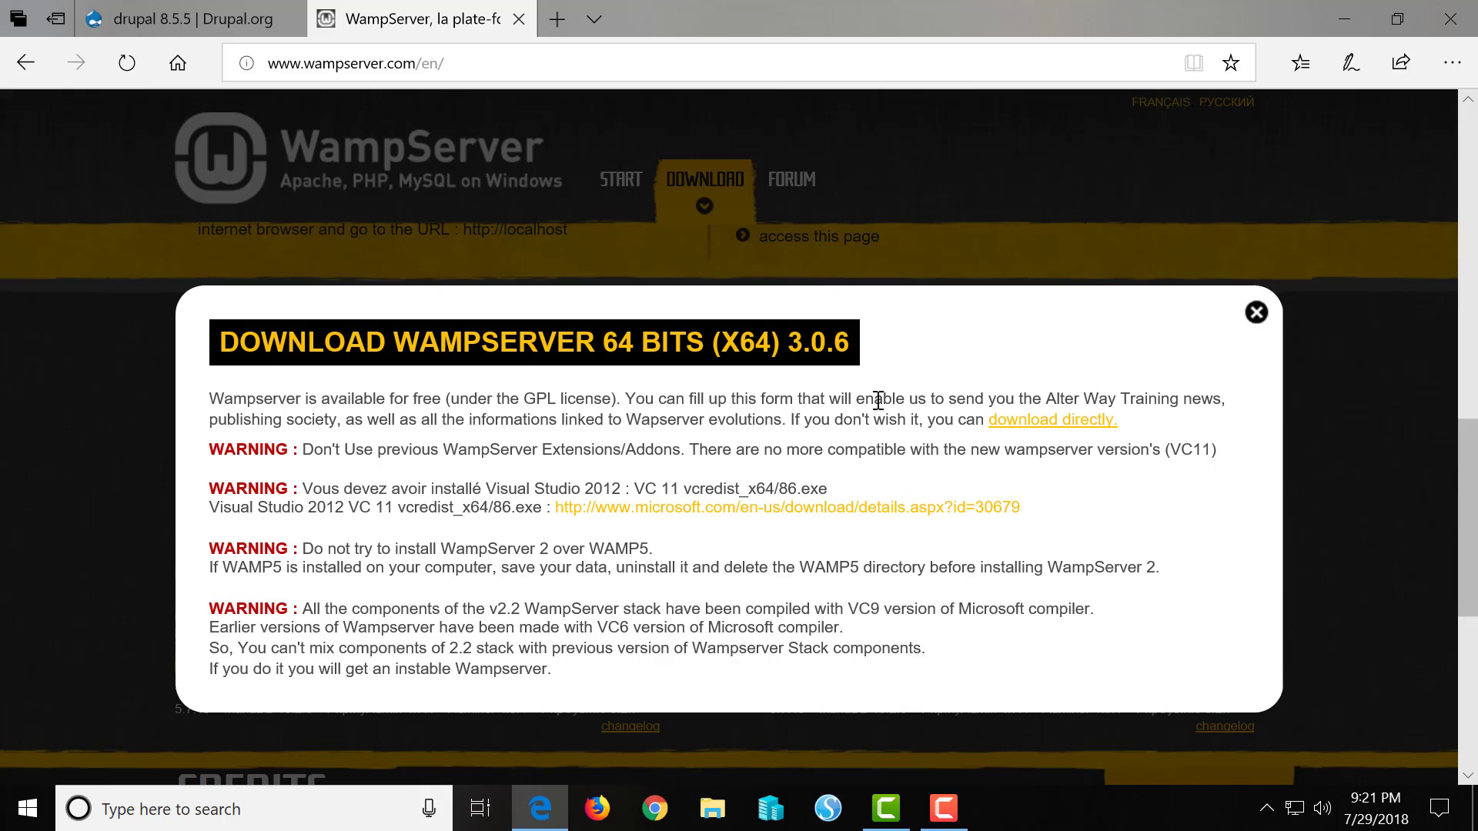
pyautogui.click(1045, 428)
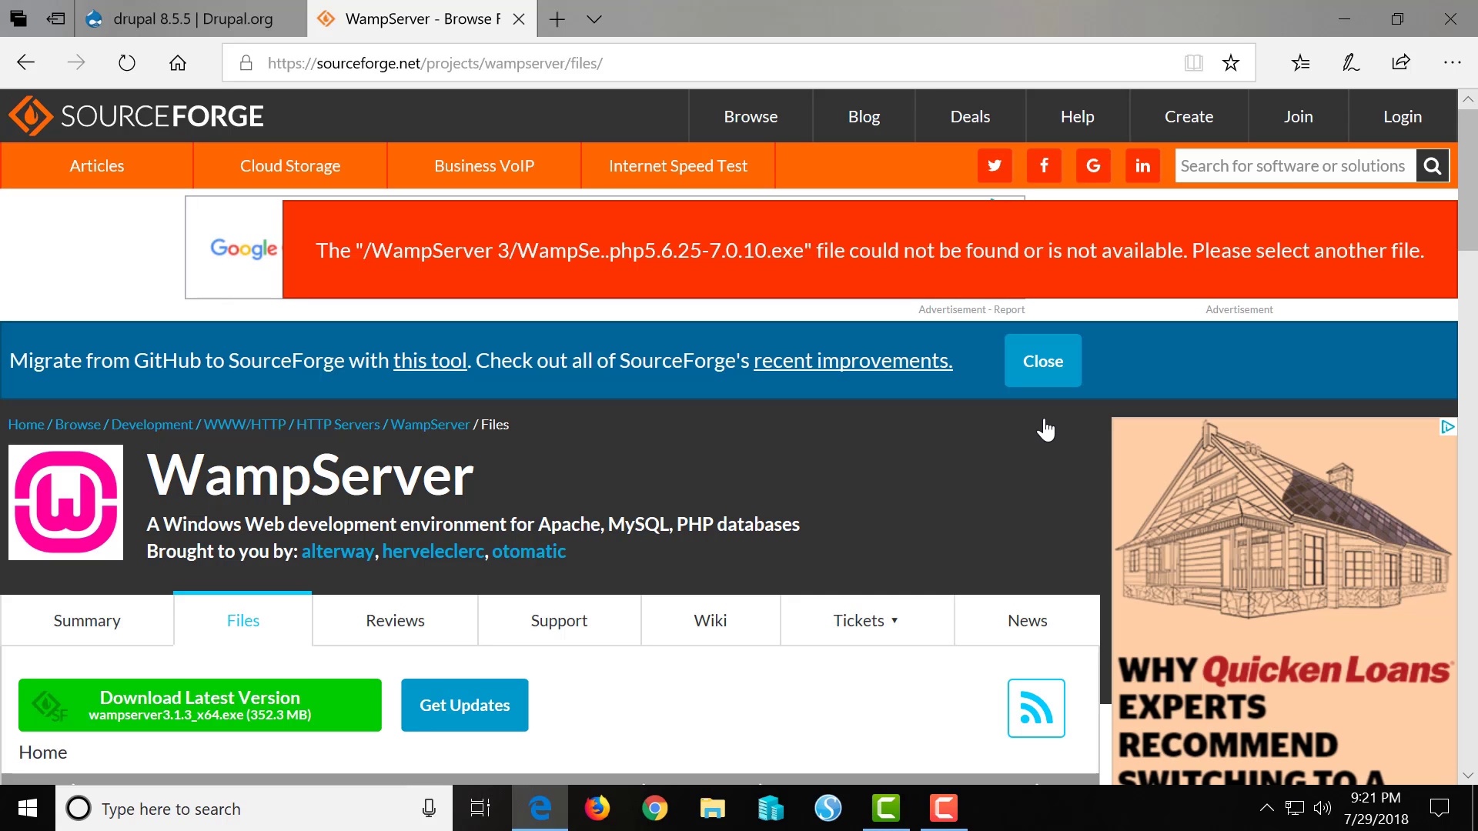
# Step: Download the latest WampServer version from SourceForge, run wampserver3.1.3_x64.exe, and close the browser
pyautogui.scroll(-1, 1045, 429)
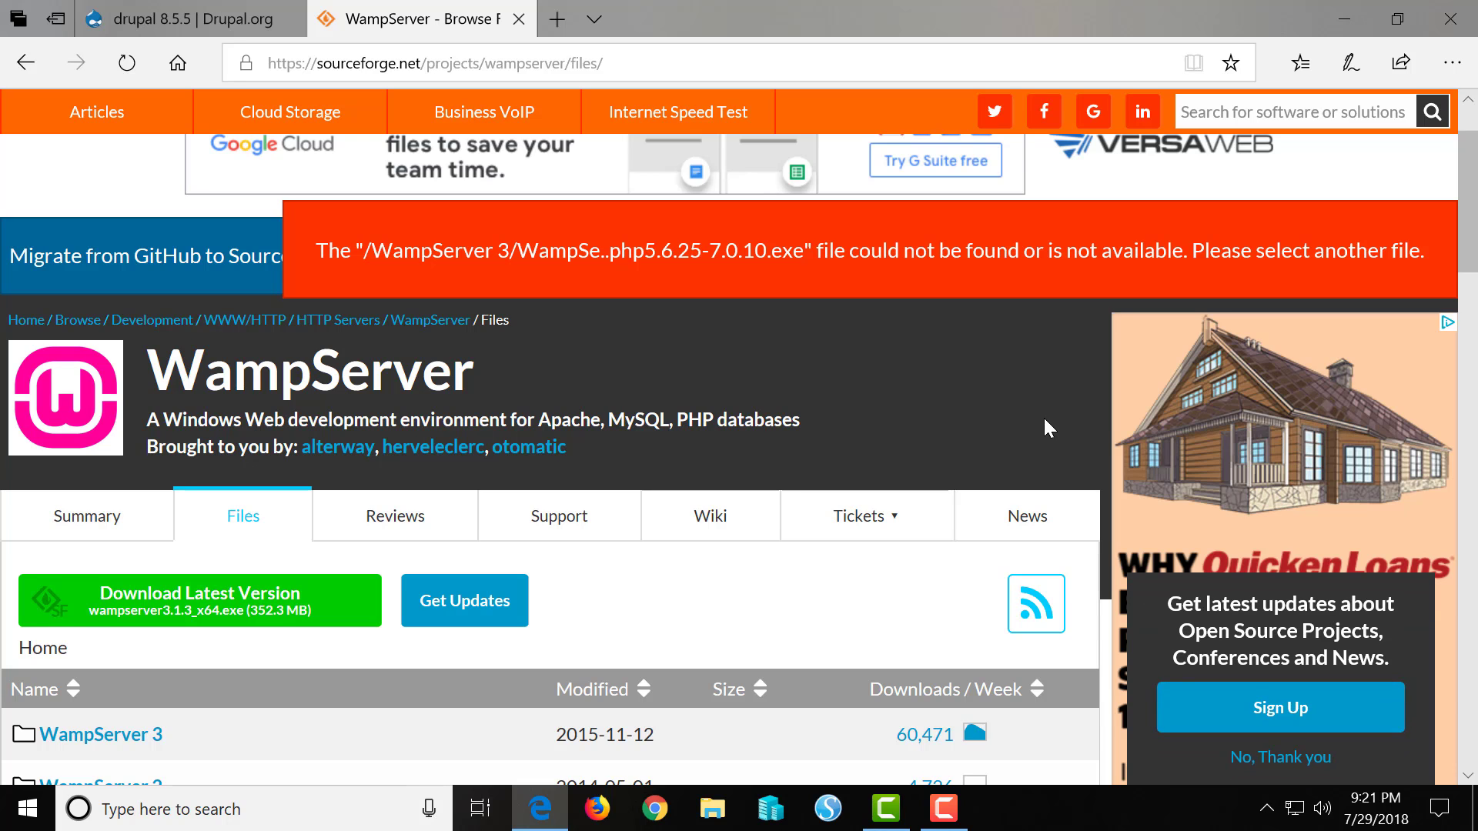
pyautogui.scroll(-1, 1045, 426)
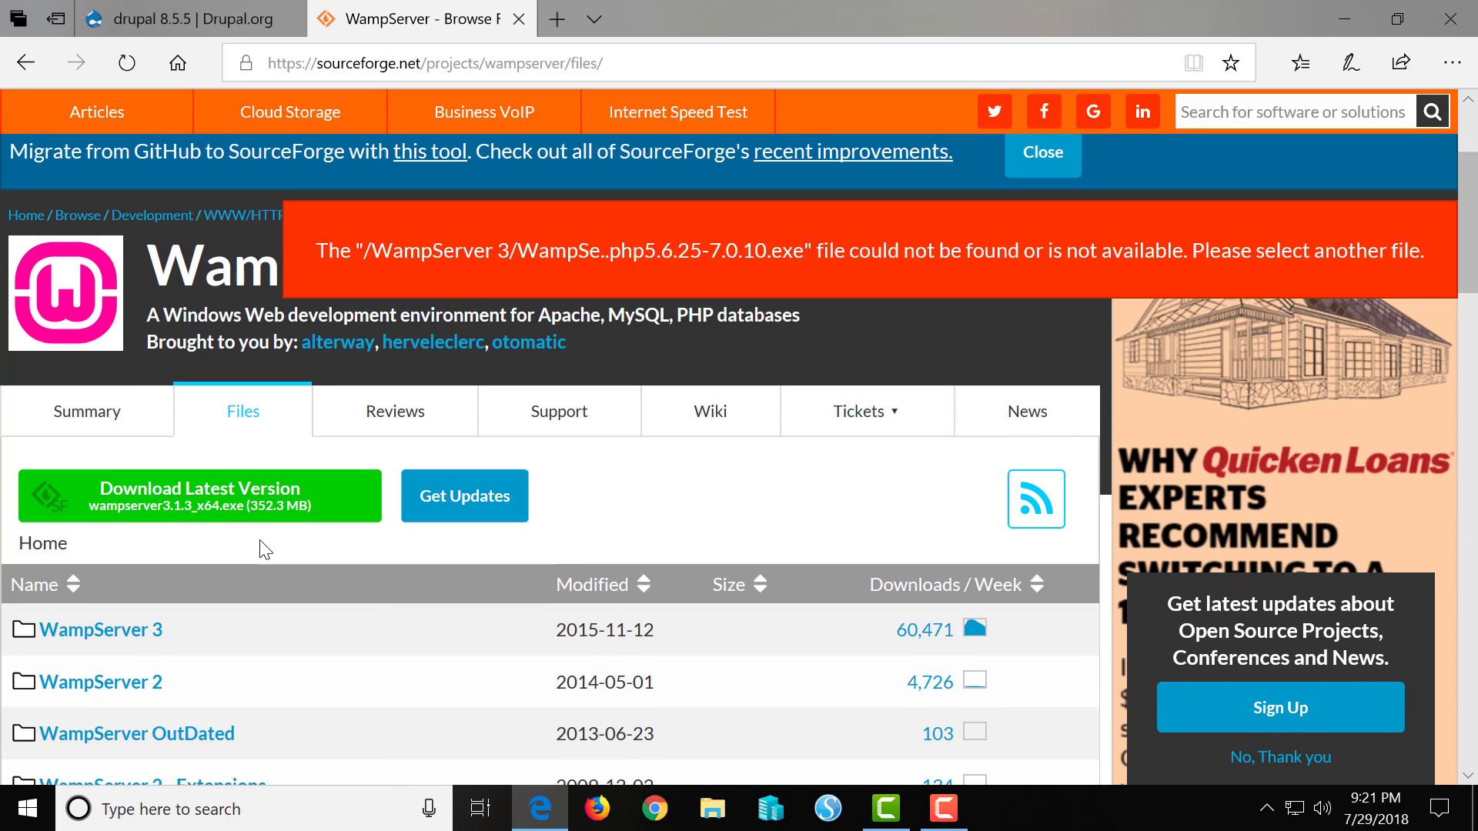
pyautogui.click(223, 508)
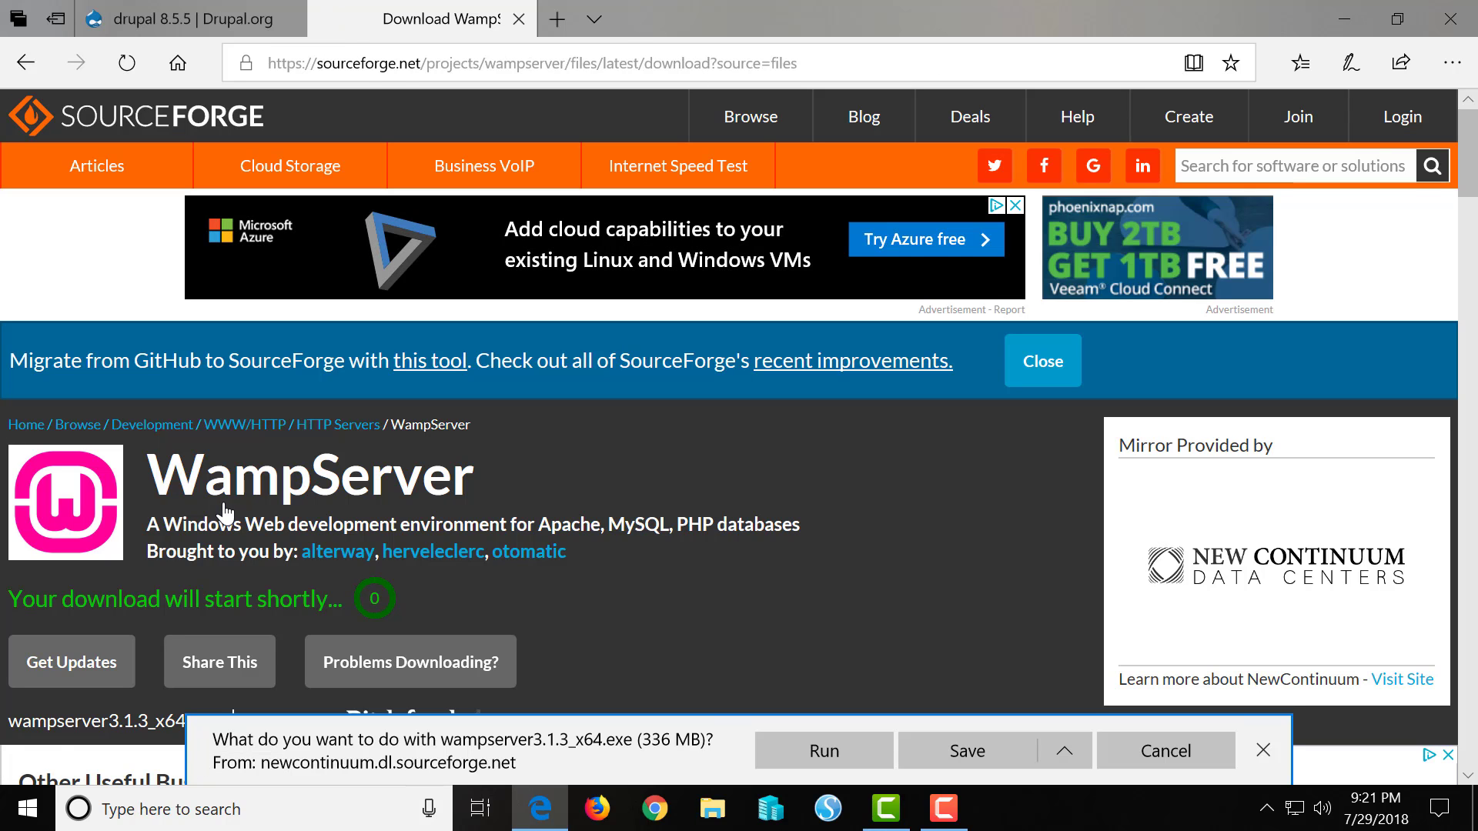
pyautogui.click(845, 761)
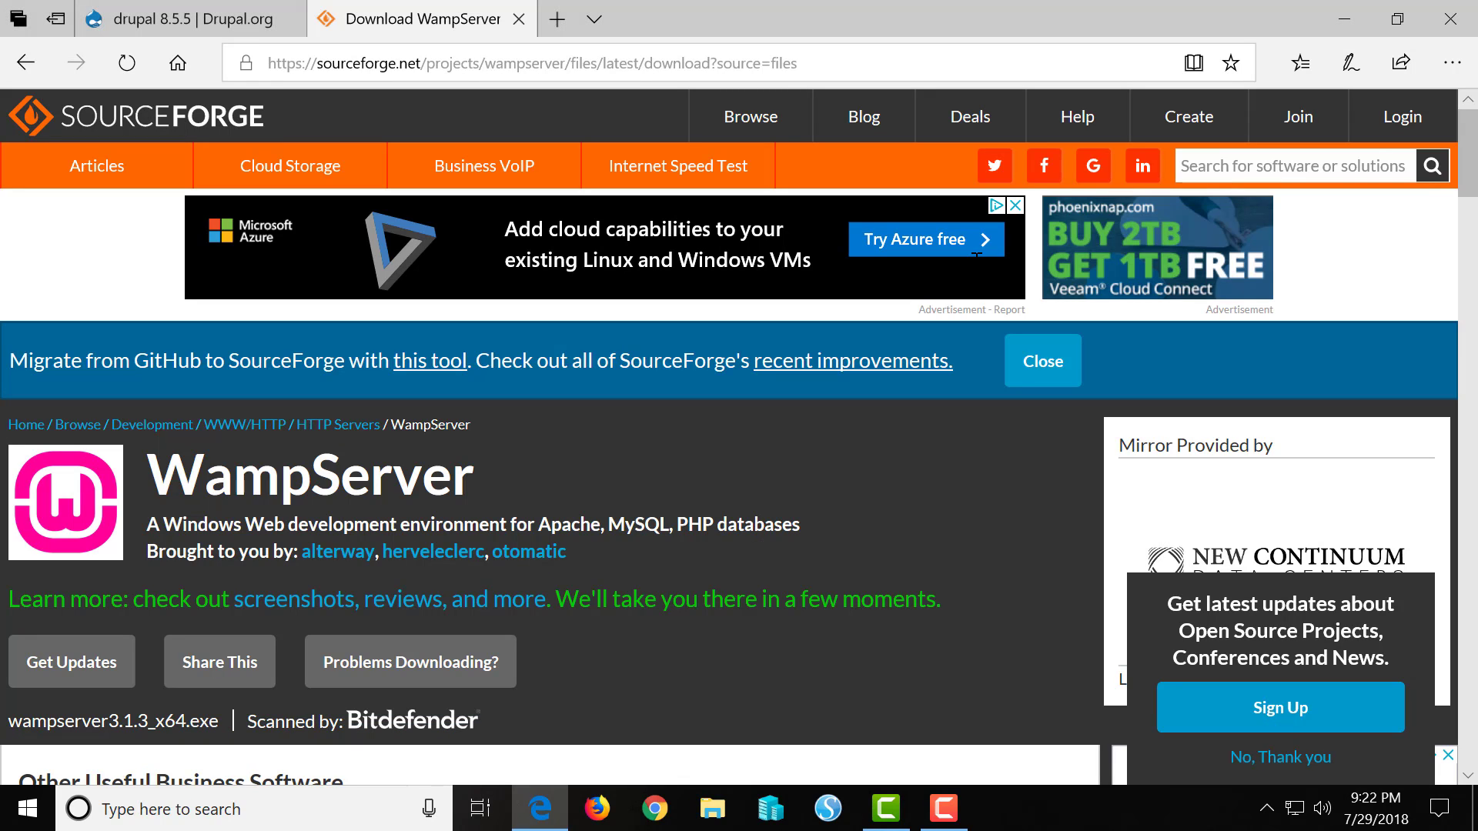
pyautogui.click(1463, 18)
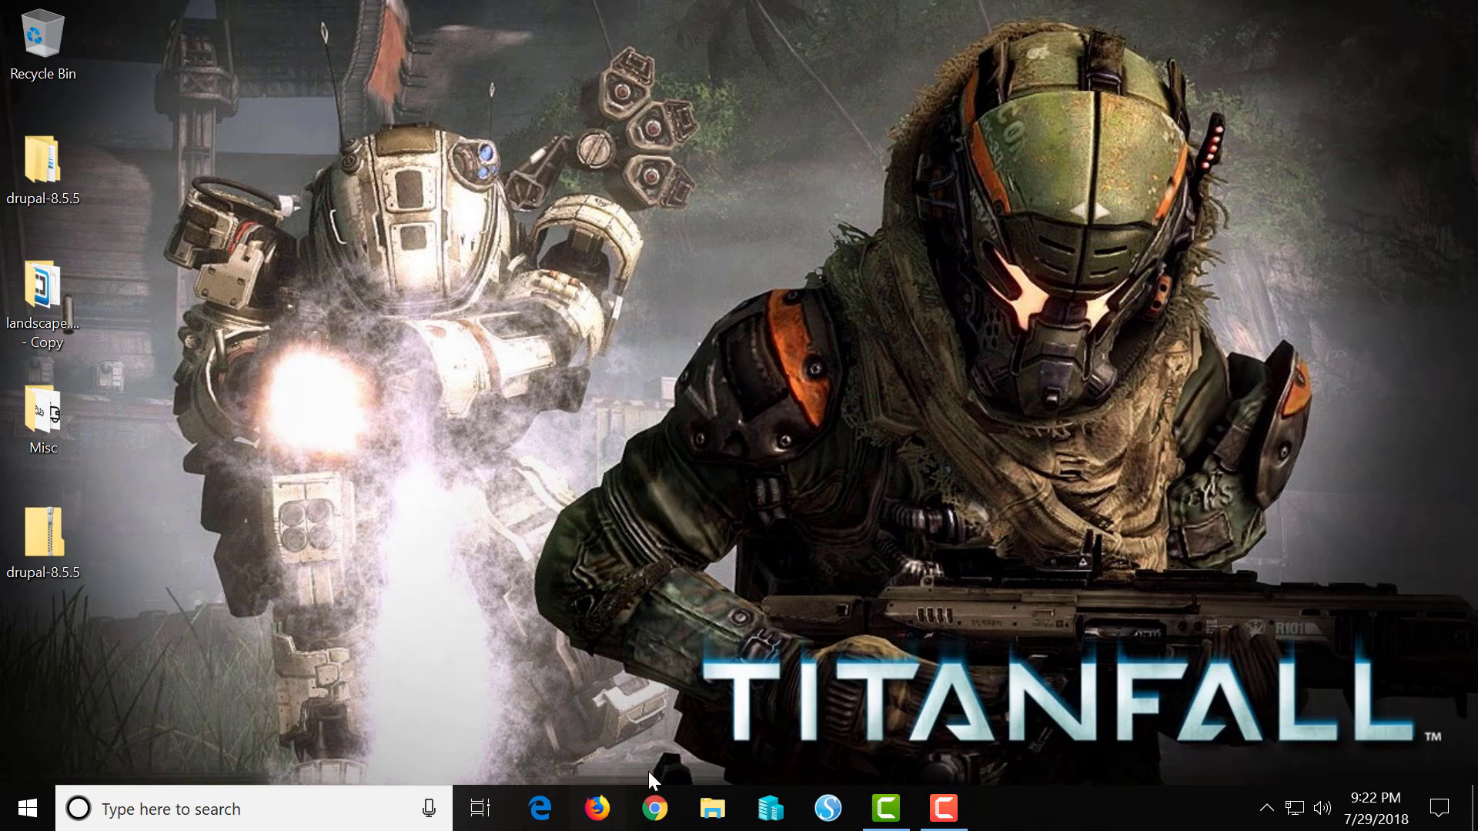
# Step: Start installing Wampserver64 in English, accepting the license and keeping the c:\wamp64 destination and Wampserver64 Start Menu folder
pyautogui.click(706, 810)
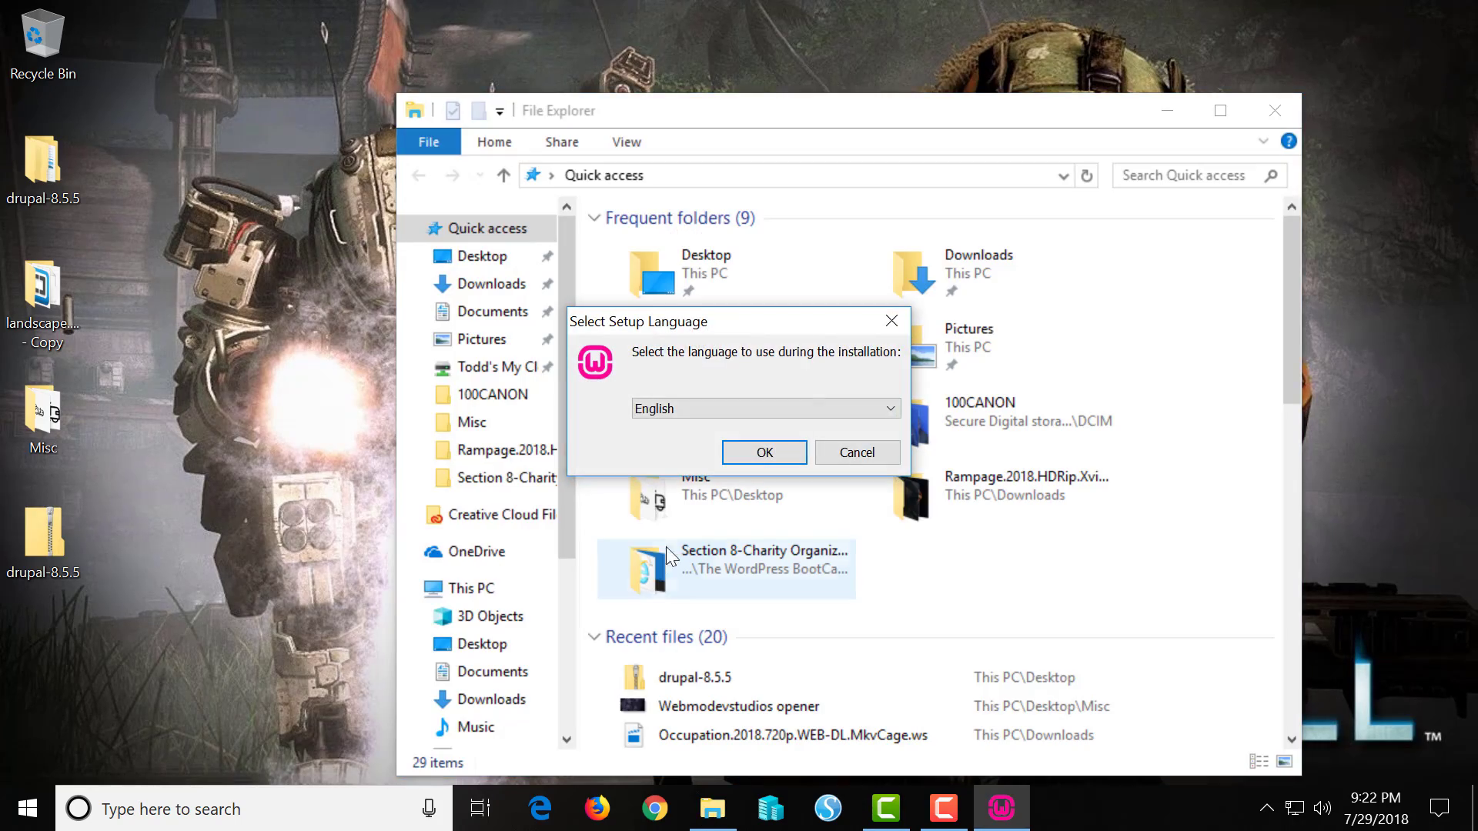
pyautogui.click(765, 453)
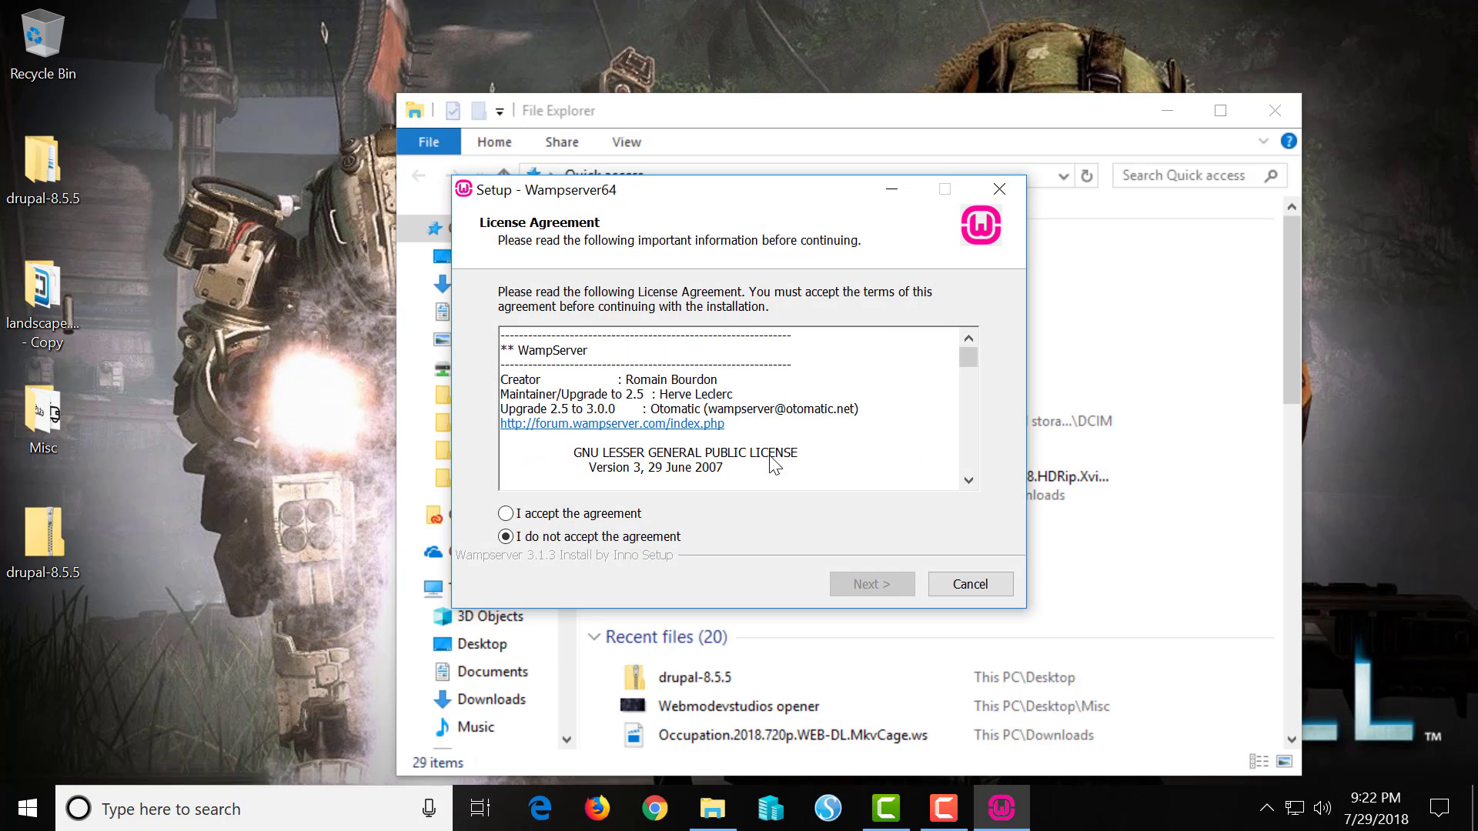
pyautogui.click(505, 514)
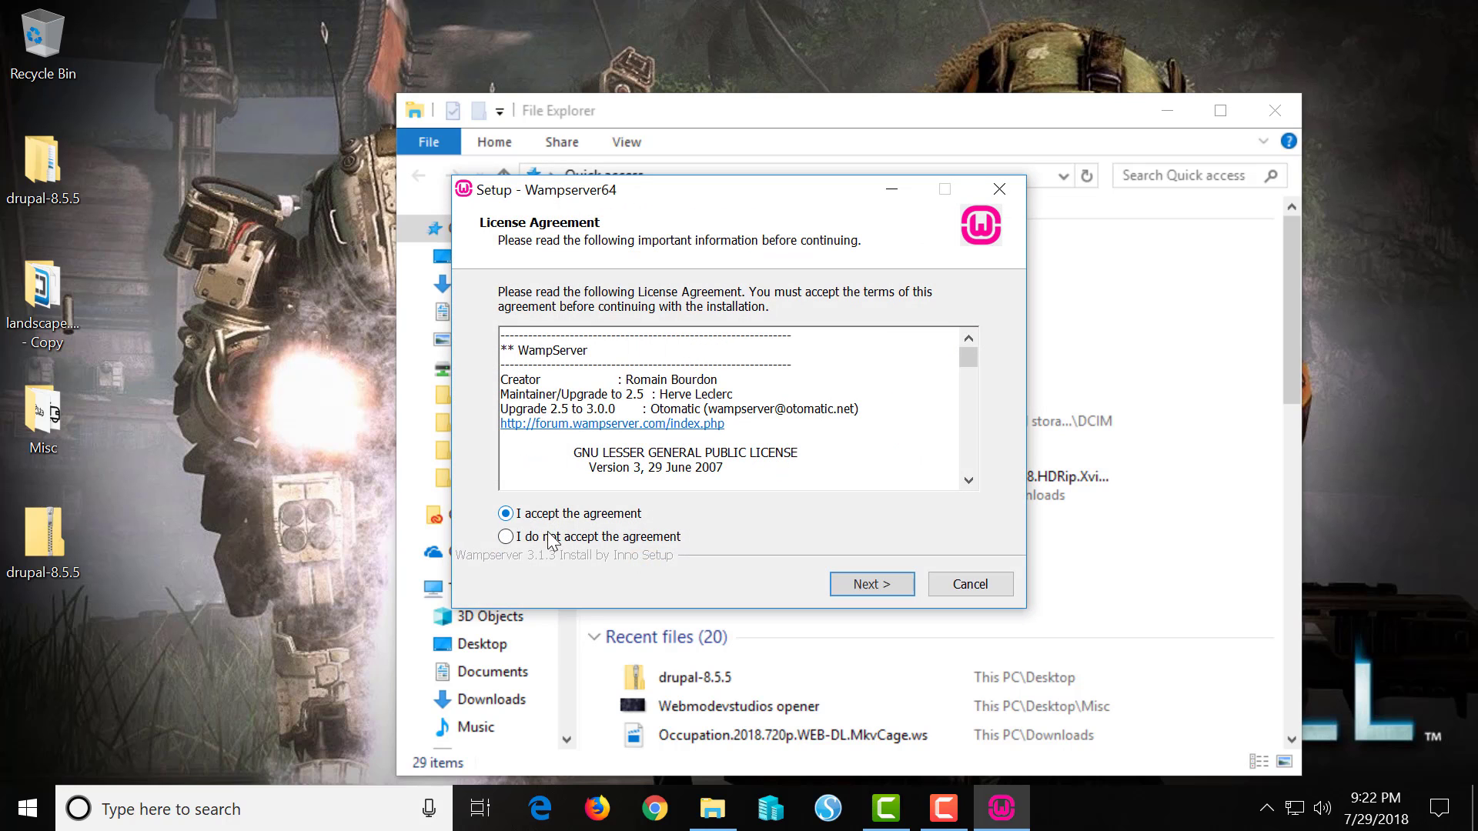
pyautogui.click(852, 590)
pyautogui.click(852, 591)
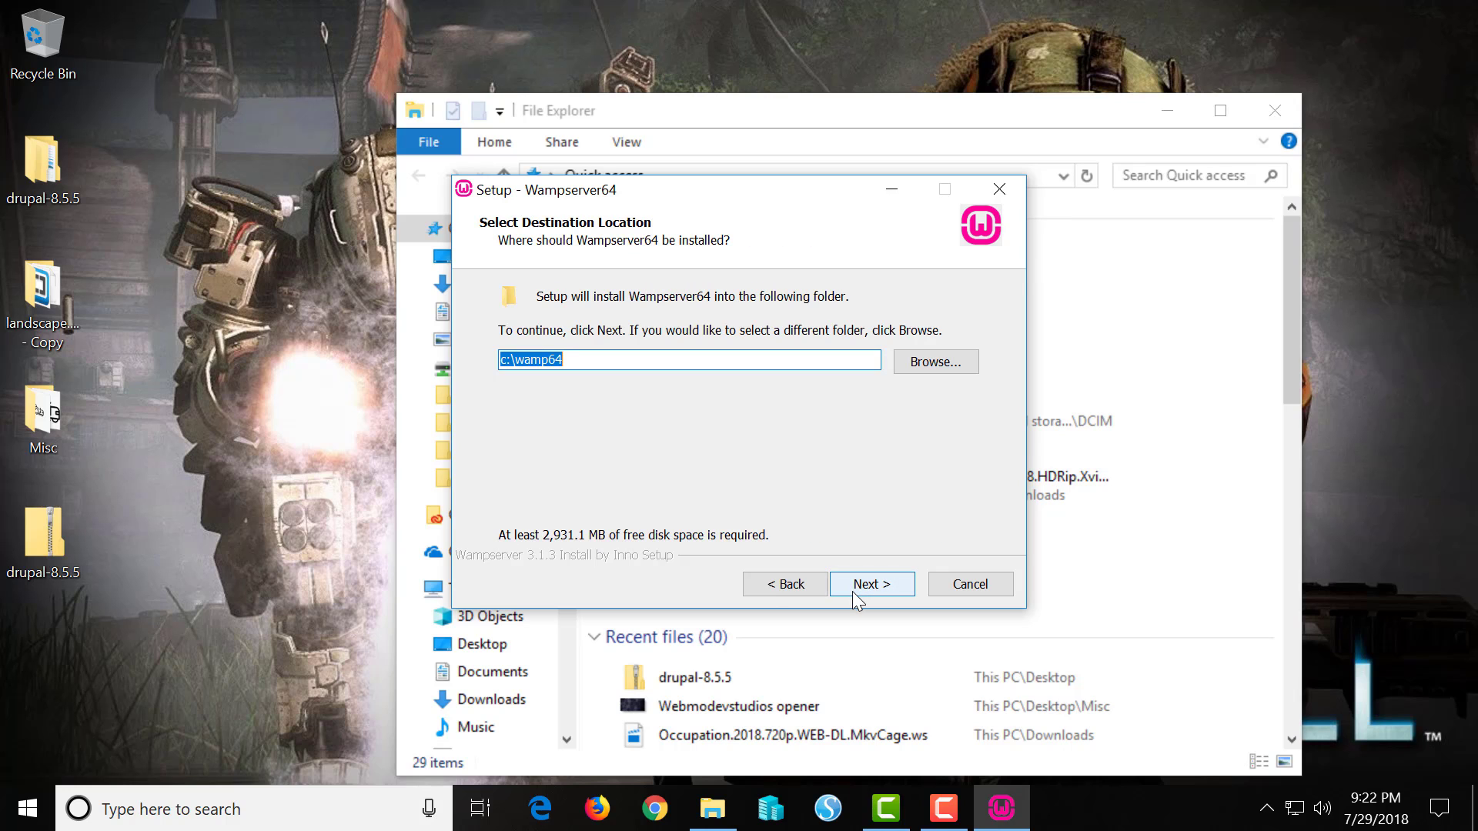
pyautogui.click(852, 591)
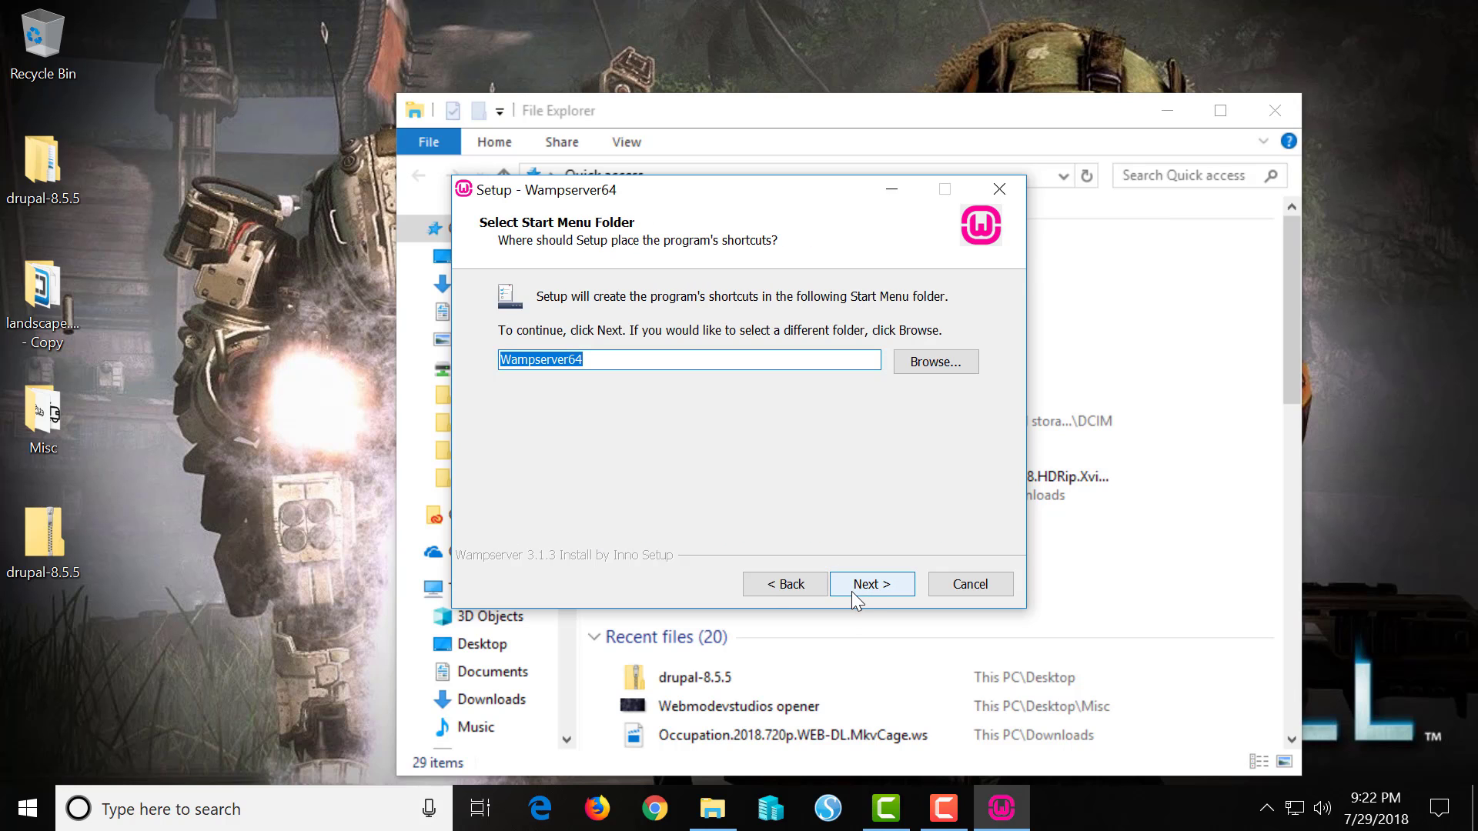
pyautogui.click(851, 591)
pyautogui.click(852, 592)
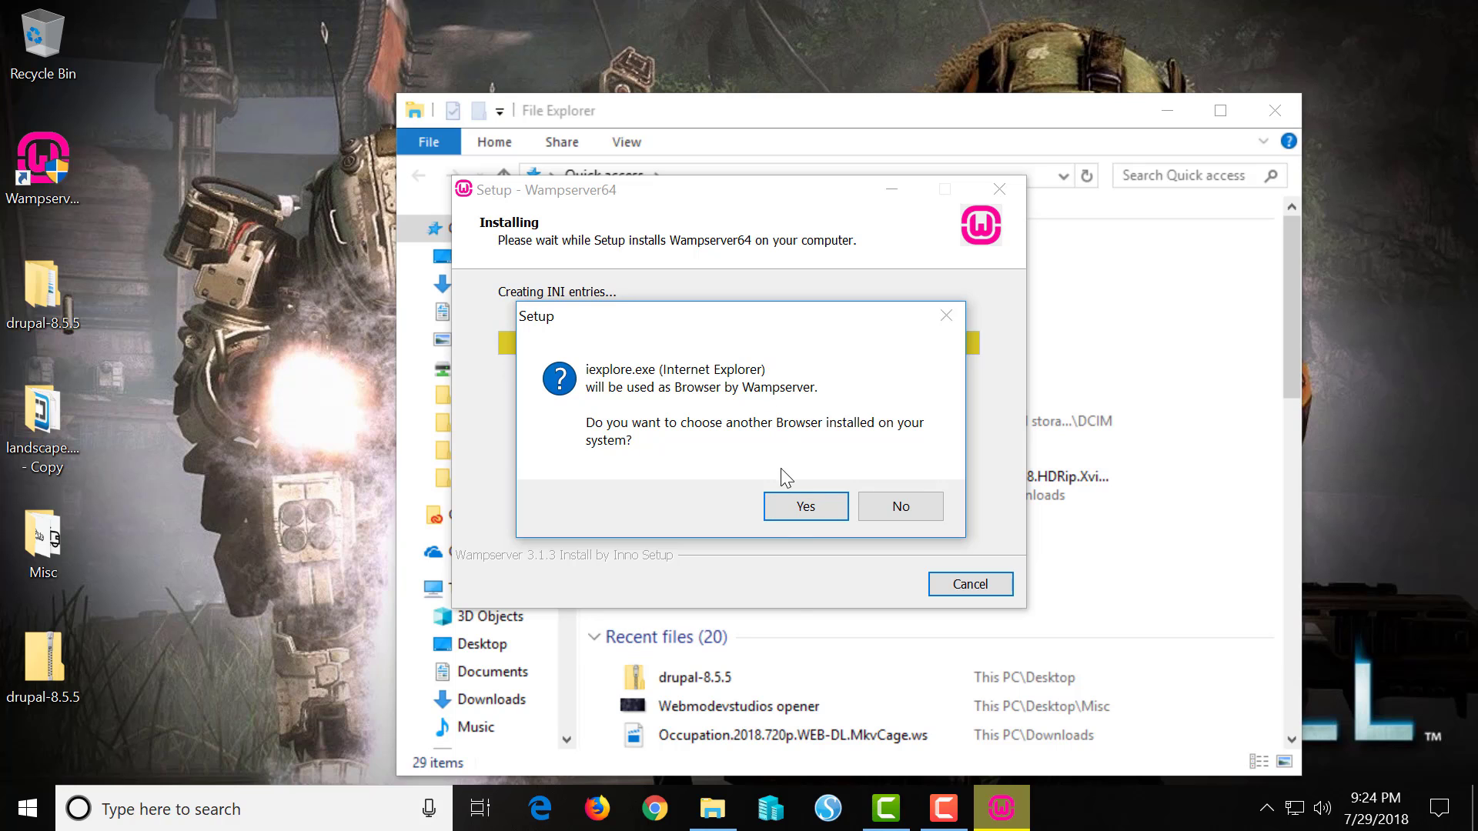
# Step: Keep Internet Explorer as browser and Notepad as text editor for Wampserver, and finish the setup wizard
pyautogui.click(901, 506)
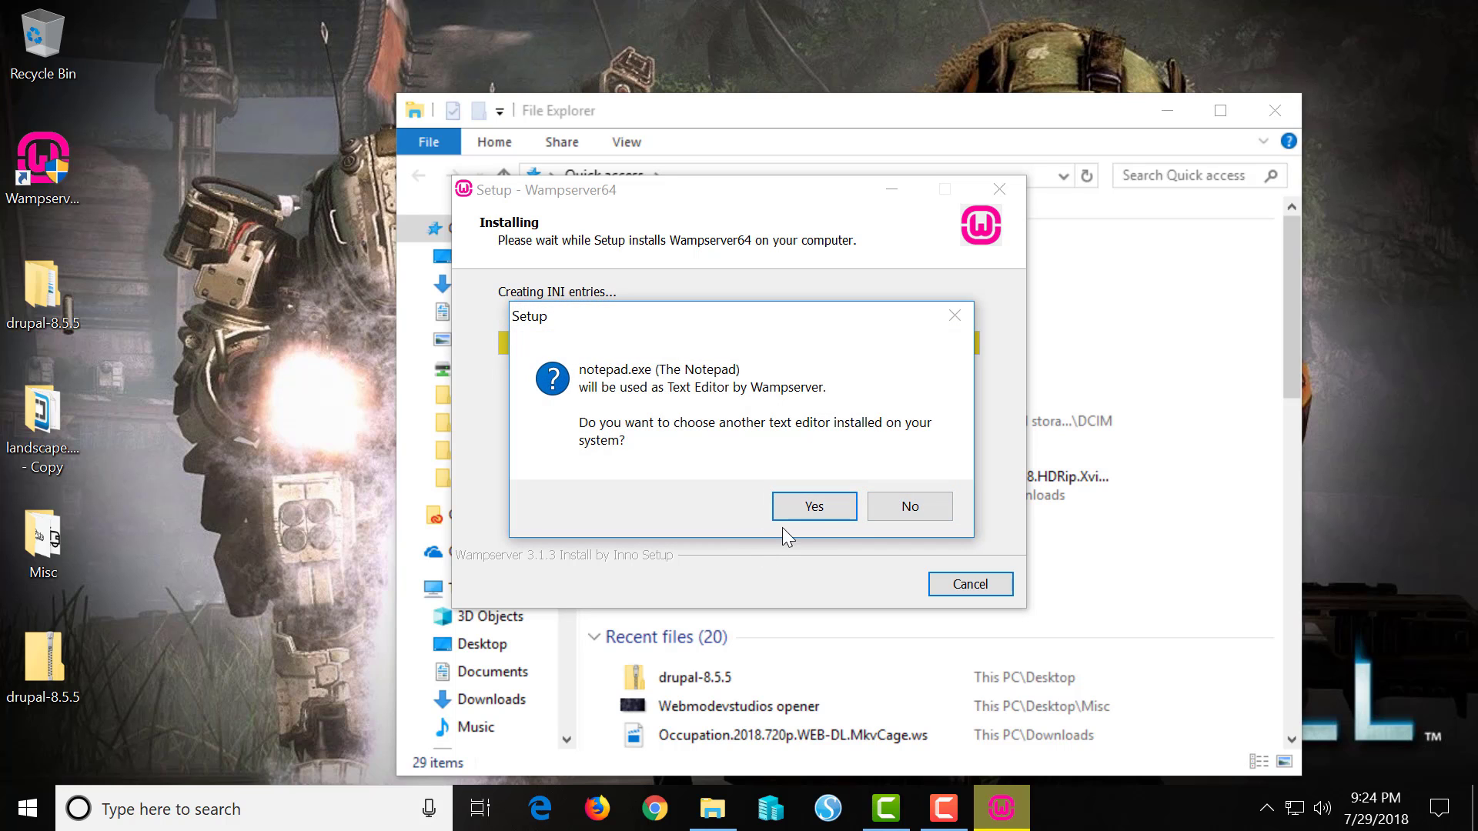
pyautogui.click(879, 508)
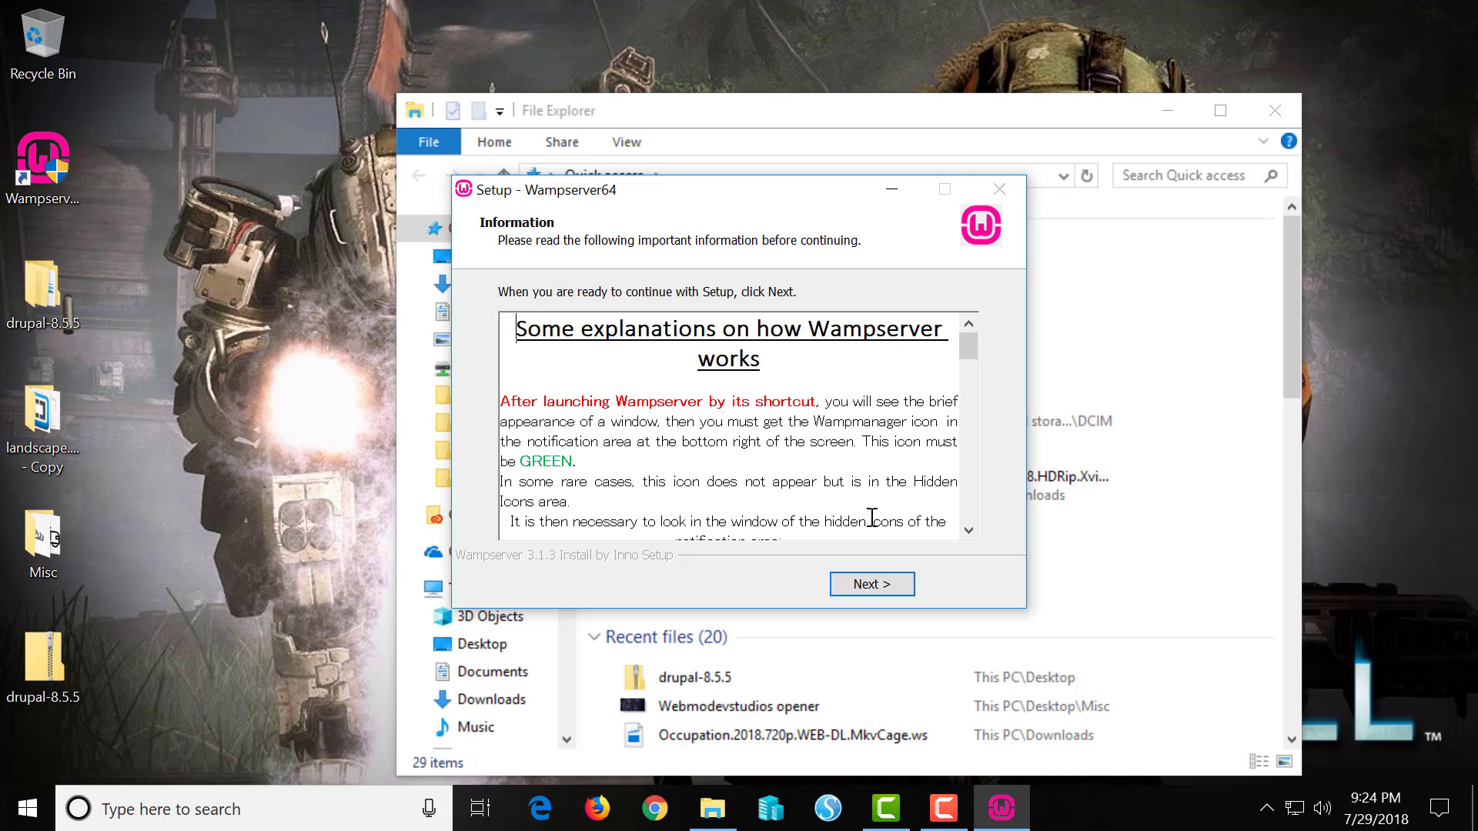
pyautogui.click(887, 592)
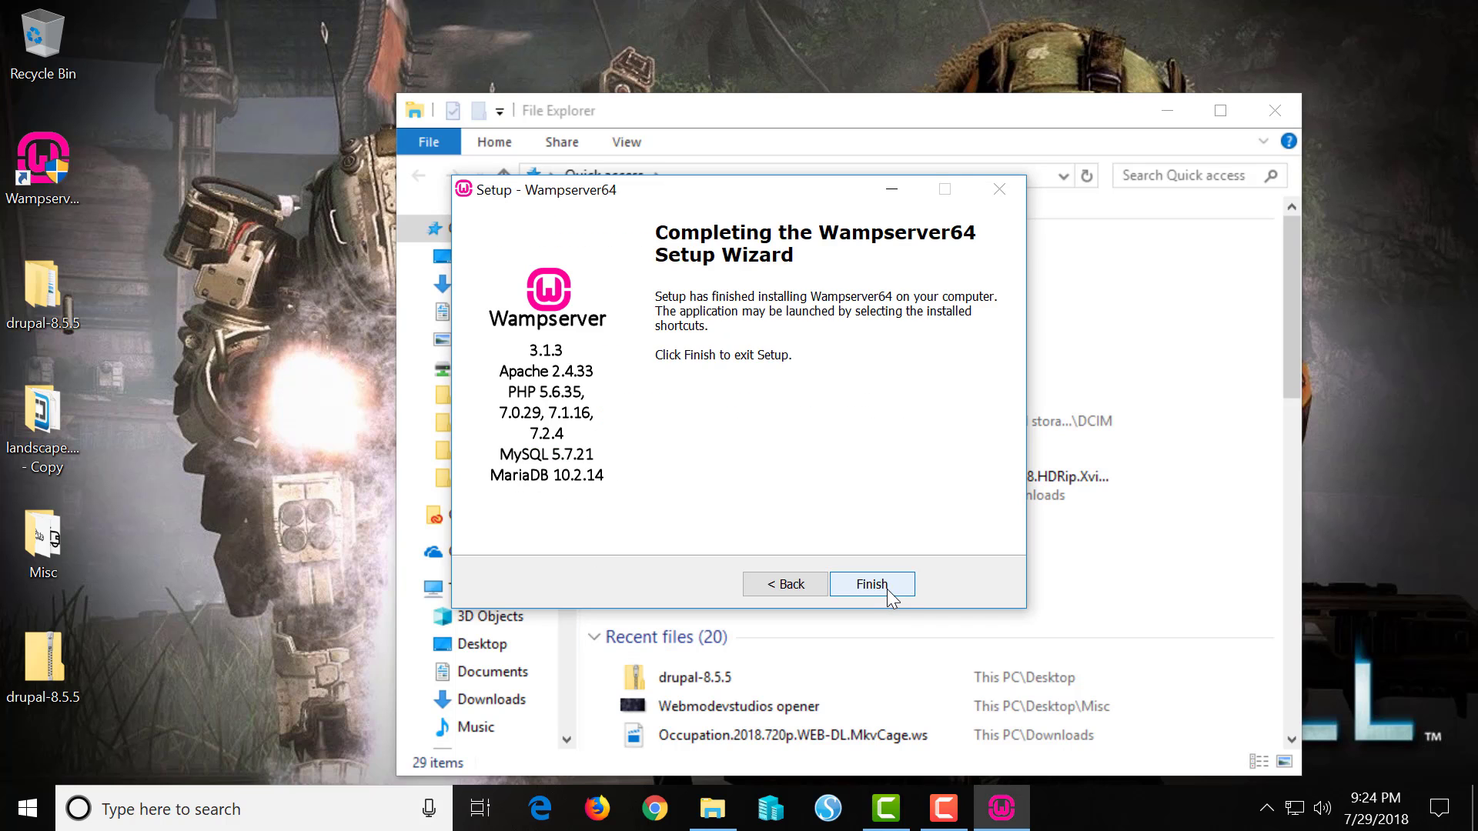
pyautogui.click(873, 585)
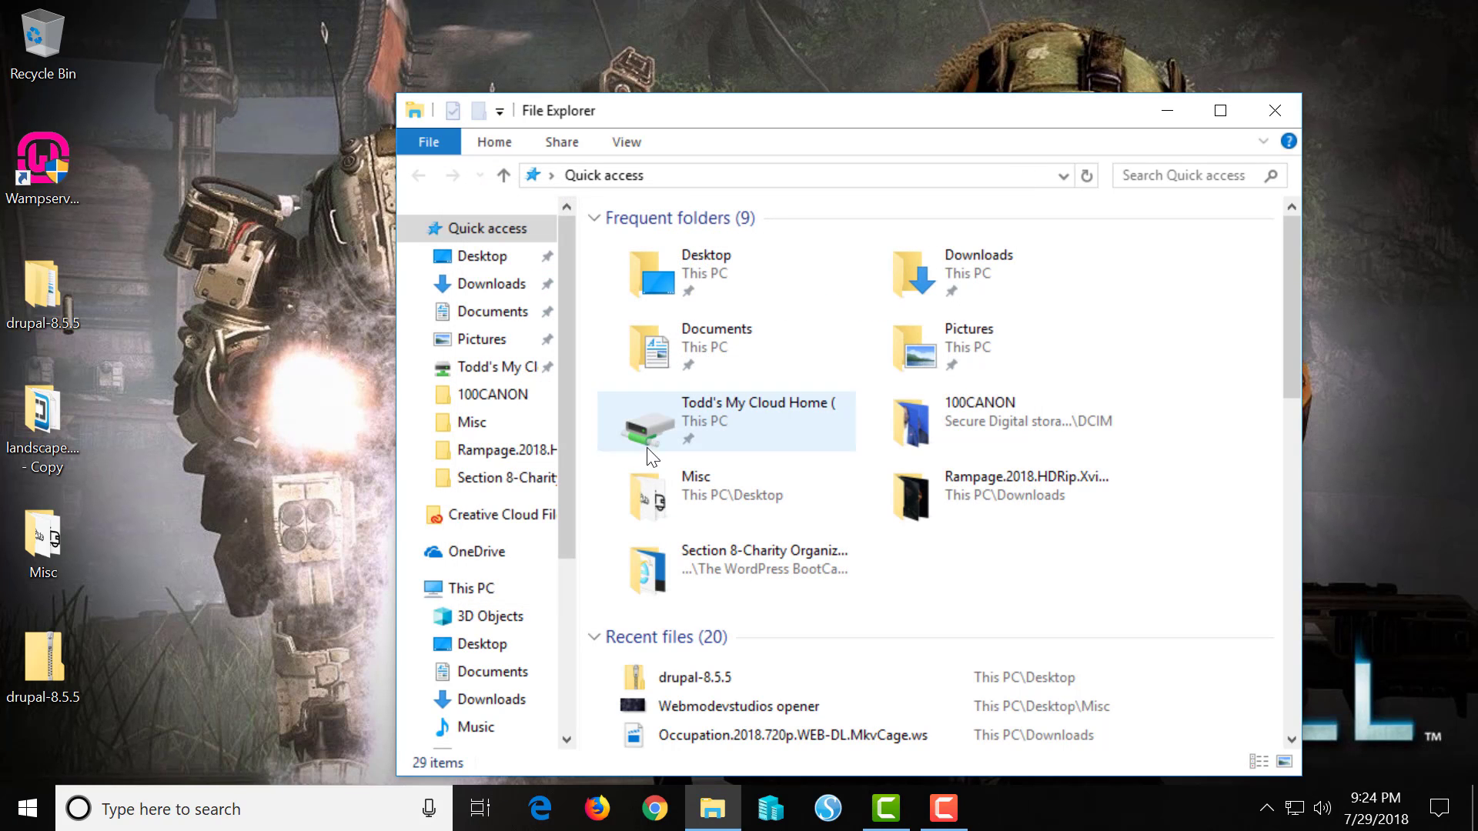
# Step: Create a new folder named Drupal inside the wamp64 folder on Local Disk (C:)
pyautogui.click(483, 589)
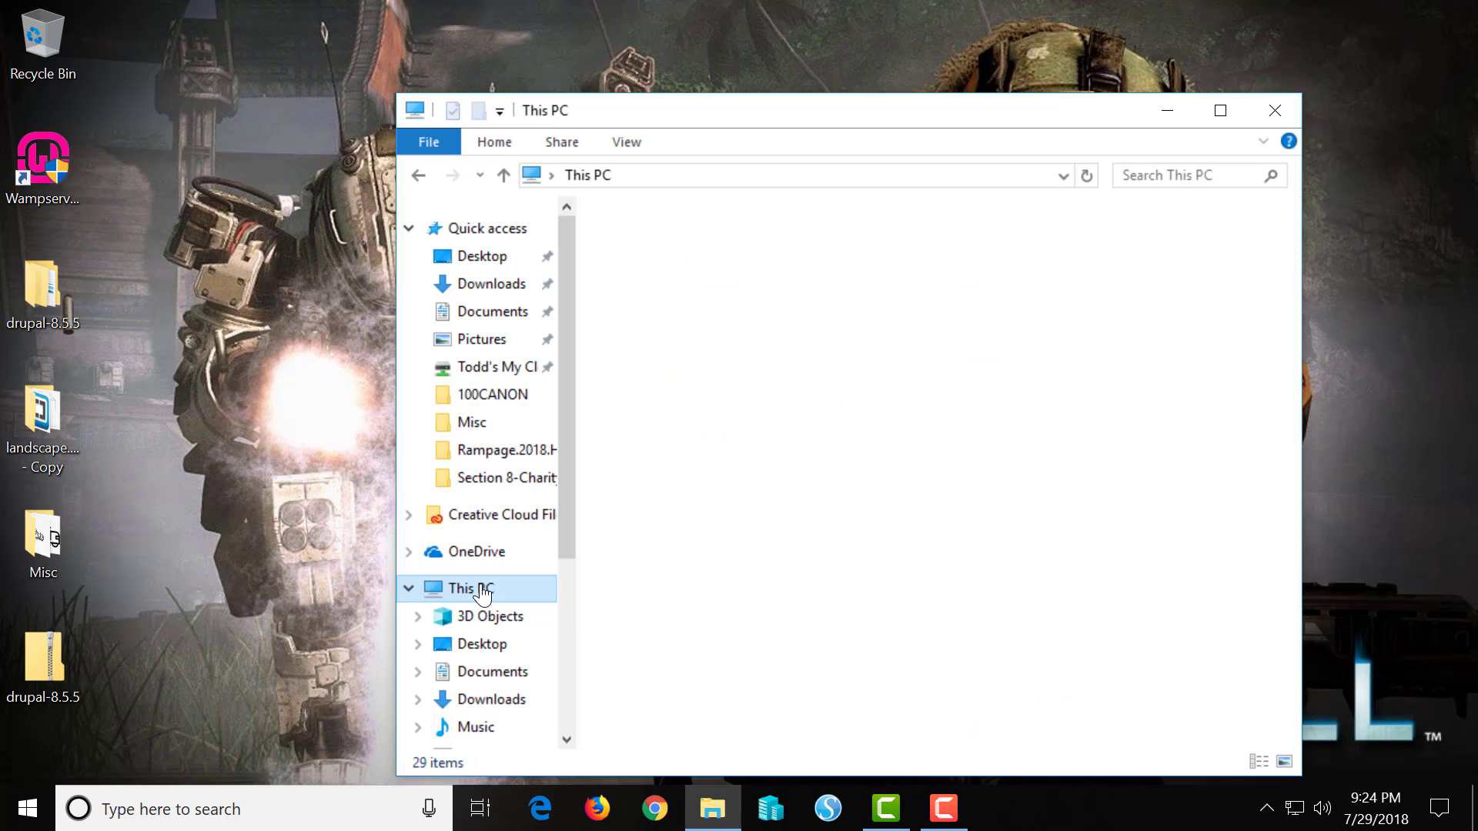
pyautogui.doubleClick(701, 574)
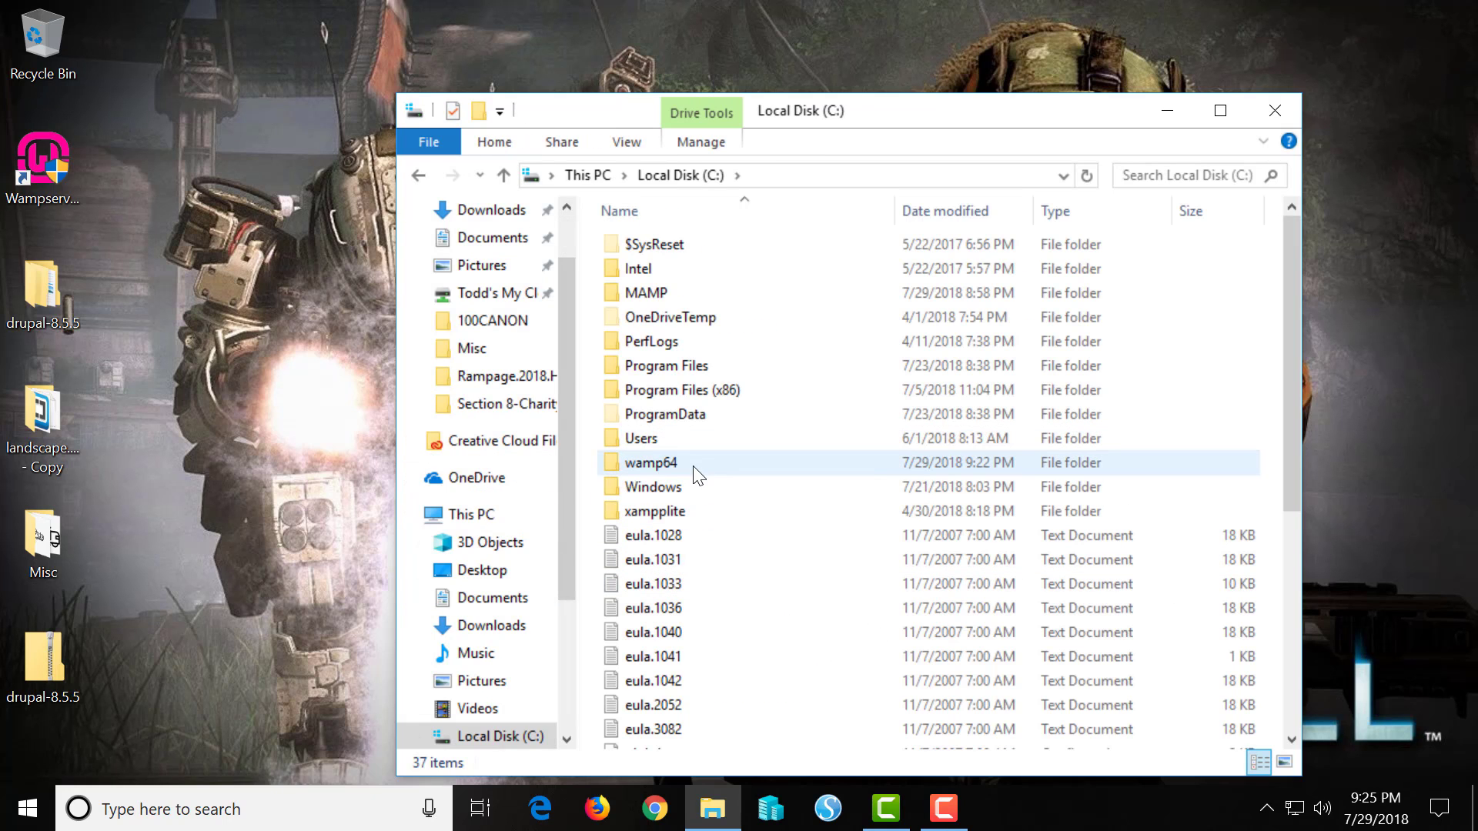
pyautogui.doubleClick(691, 465)
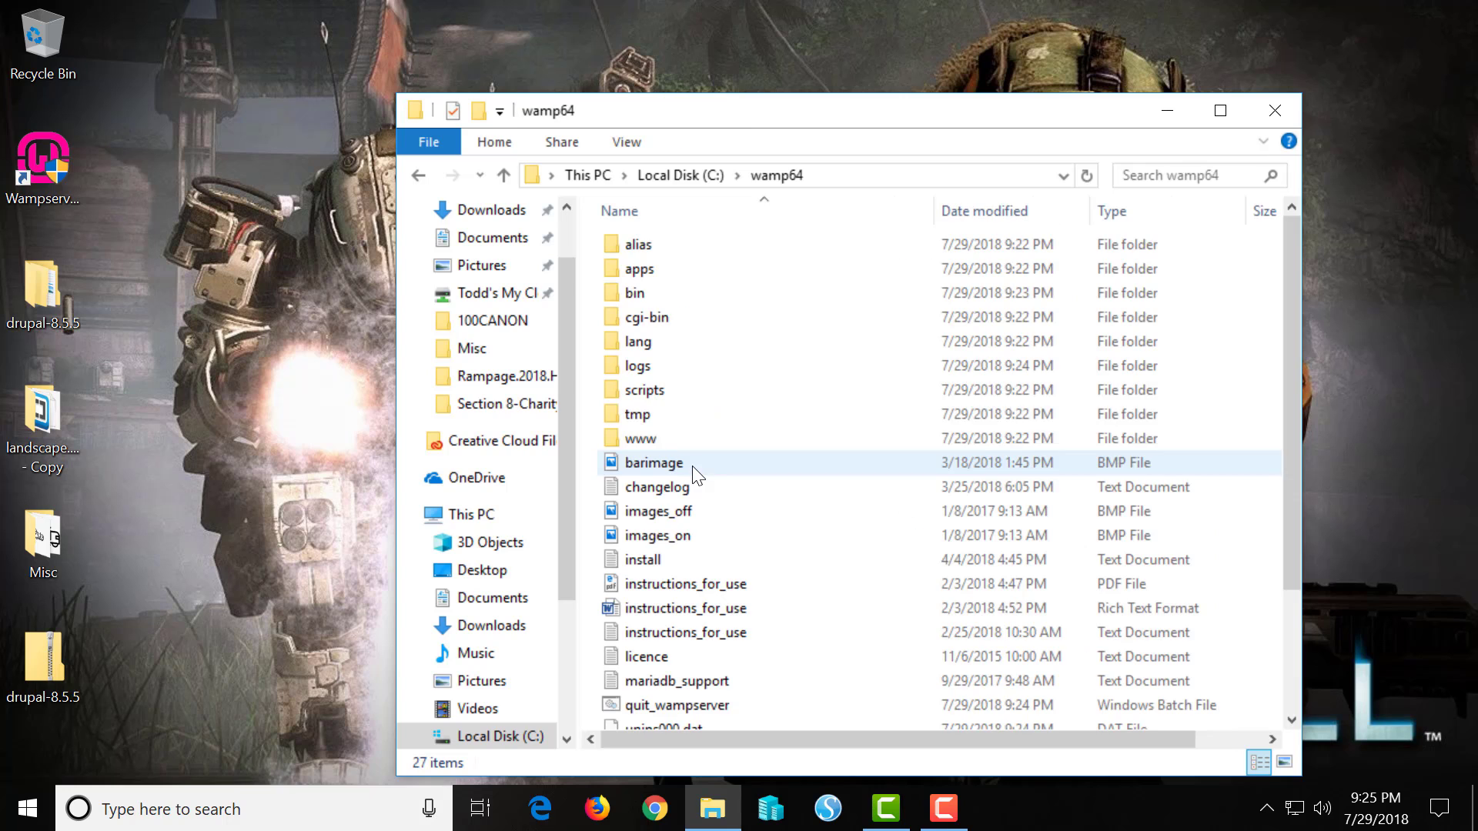
pyautogui.rightClick(786, 405)
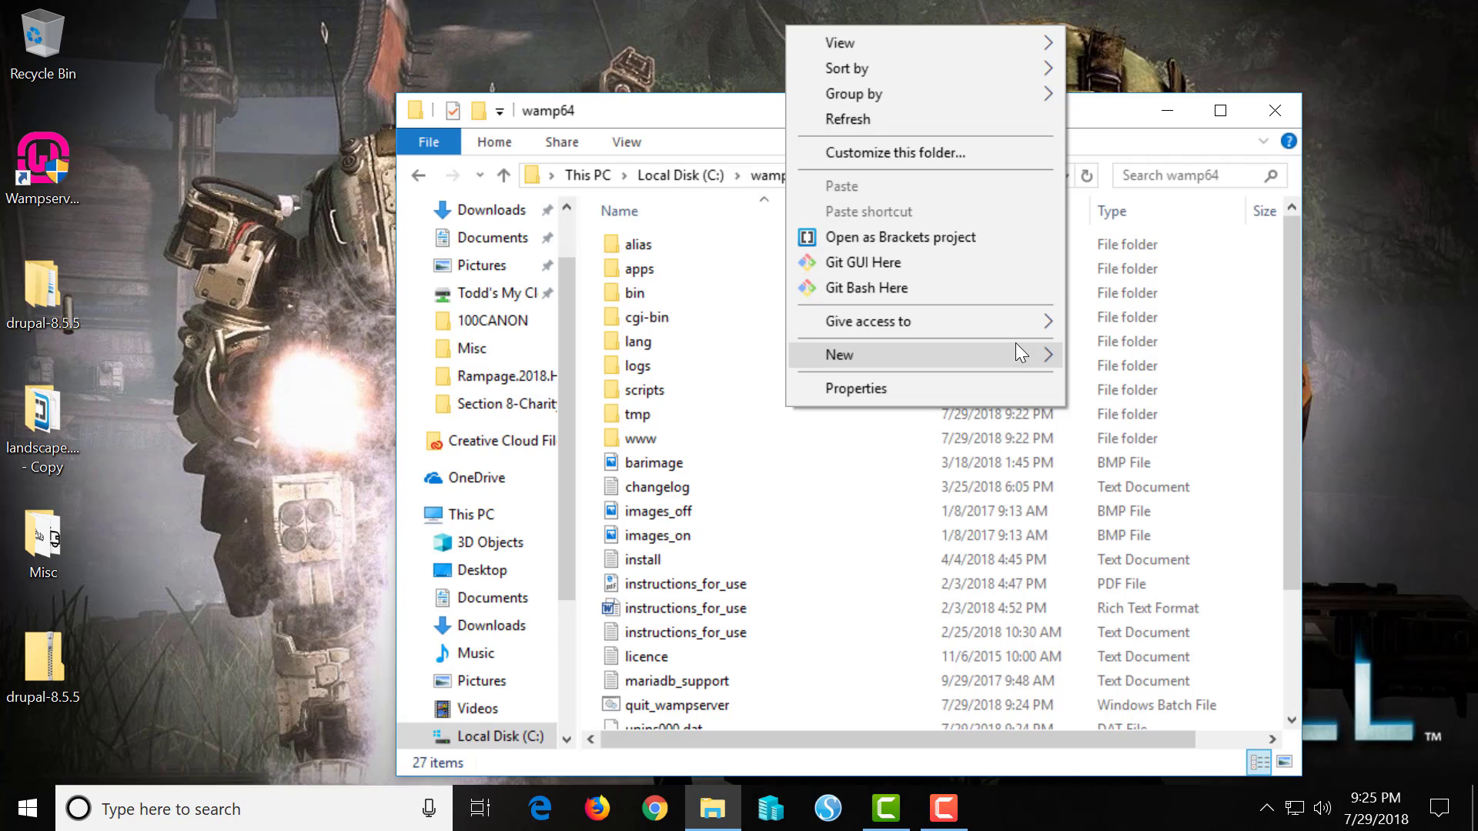
pyautogui.moveTo(1016, 347)
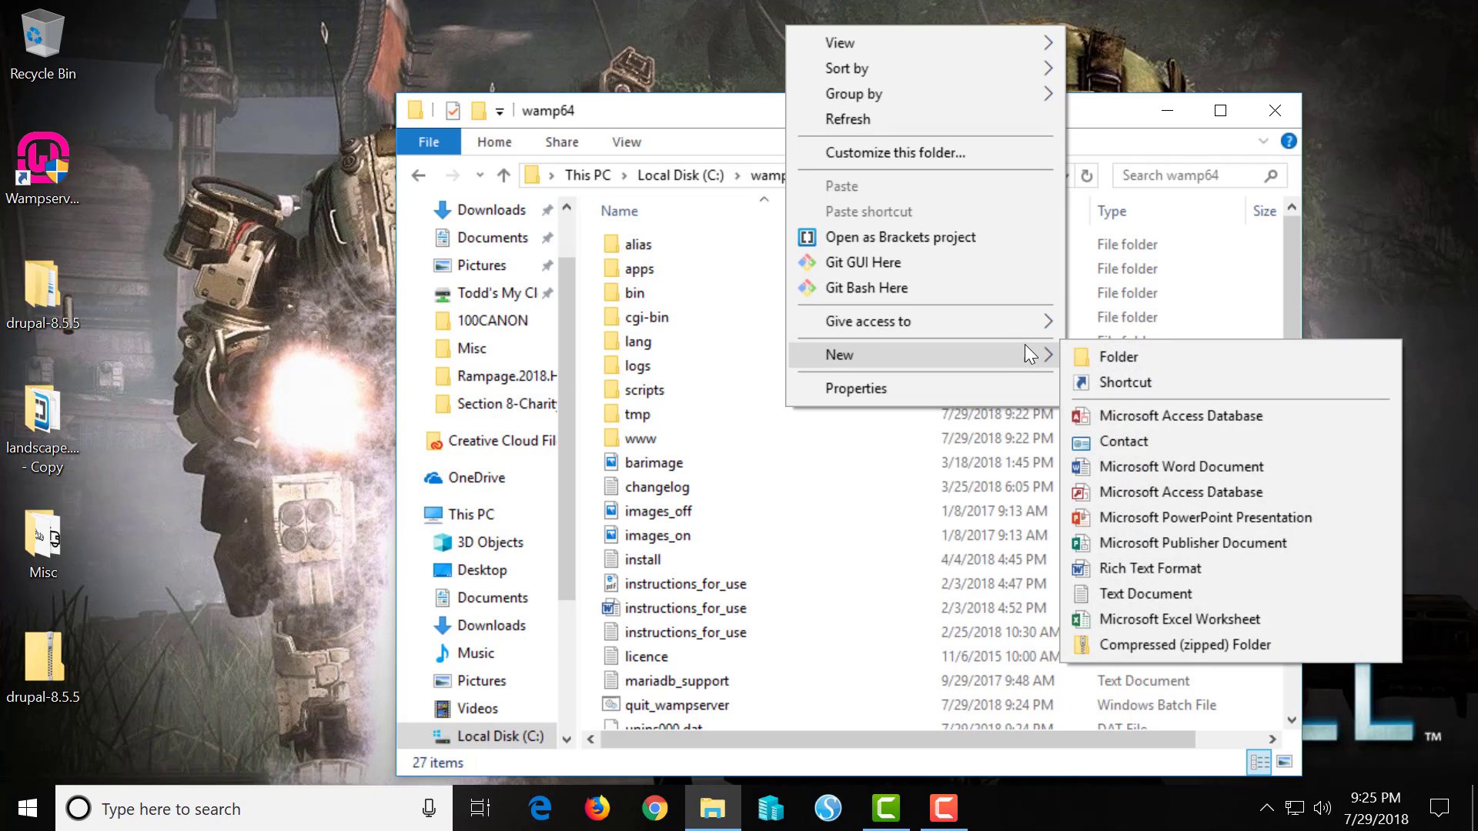
pyautogui.click(1078, 350)
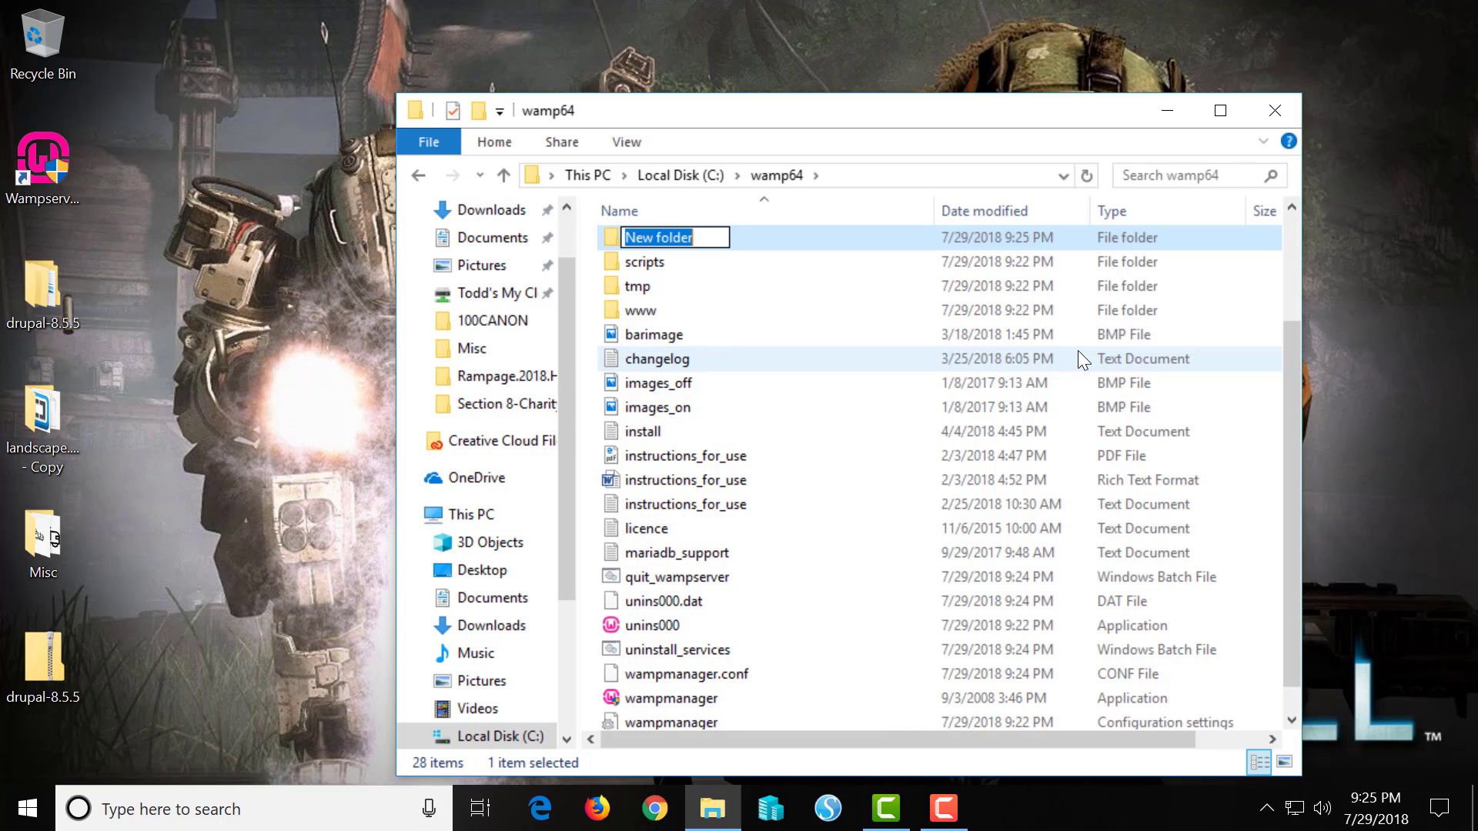
pyautogui.write('Drupal')
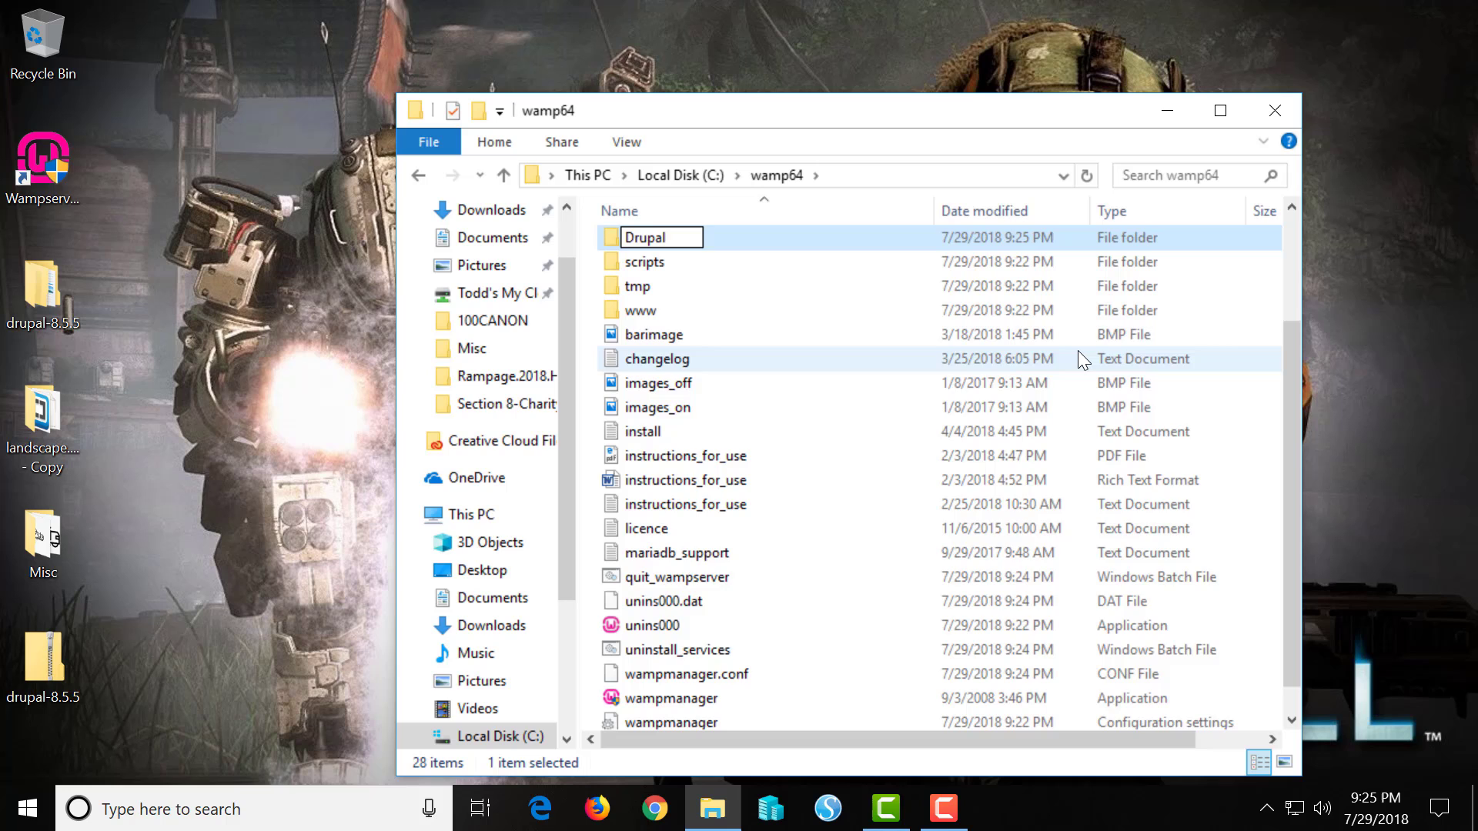
pyautogui.press('Return')
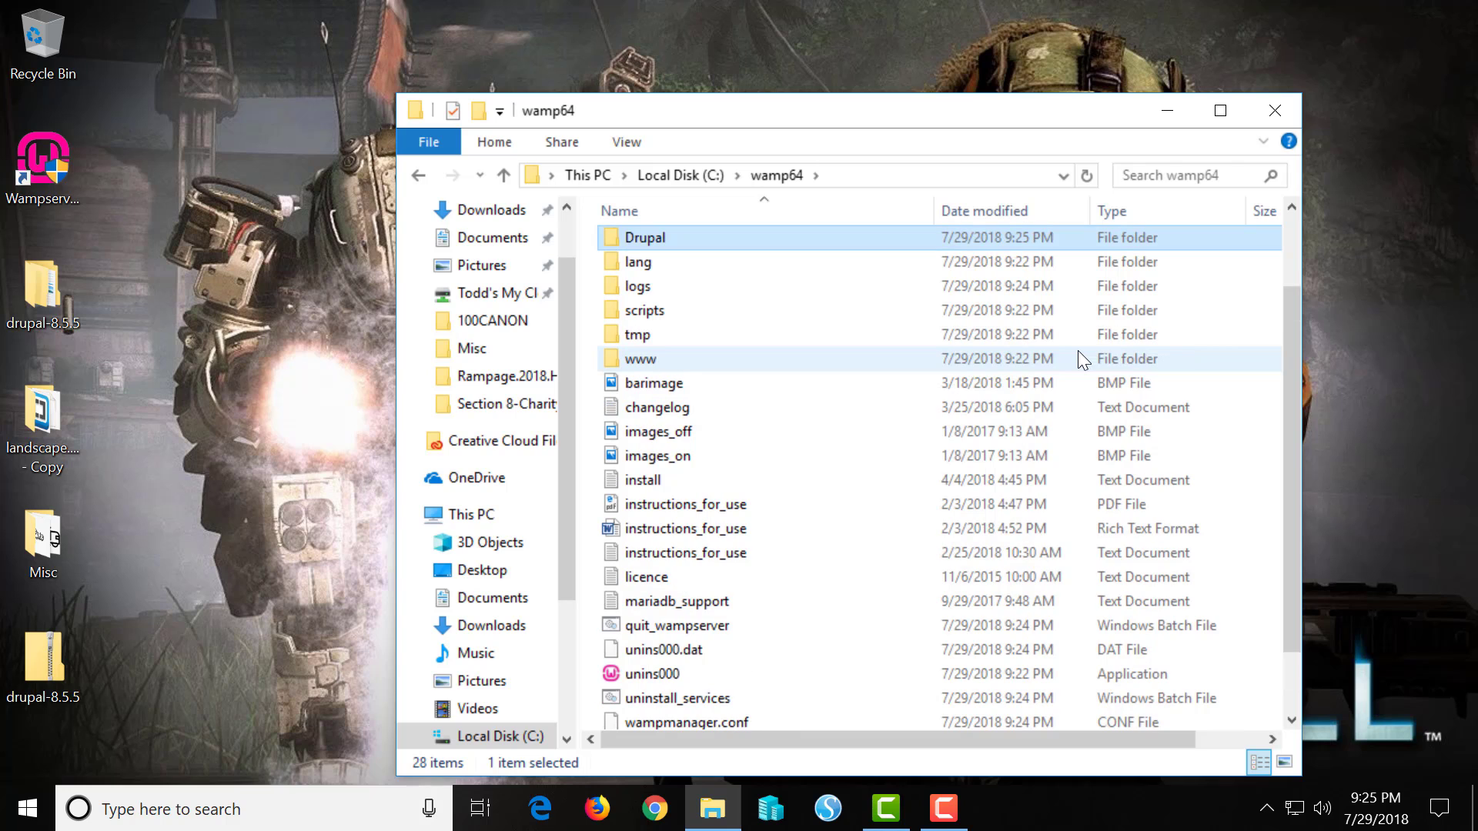
# Step: Copy all files and folders from the inner drupal-8.5.5 folder into the Drupal folder under wamp64, and close both folder windows
pyautogui.doubleClick(893, 239)
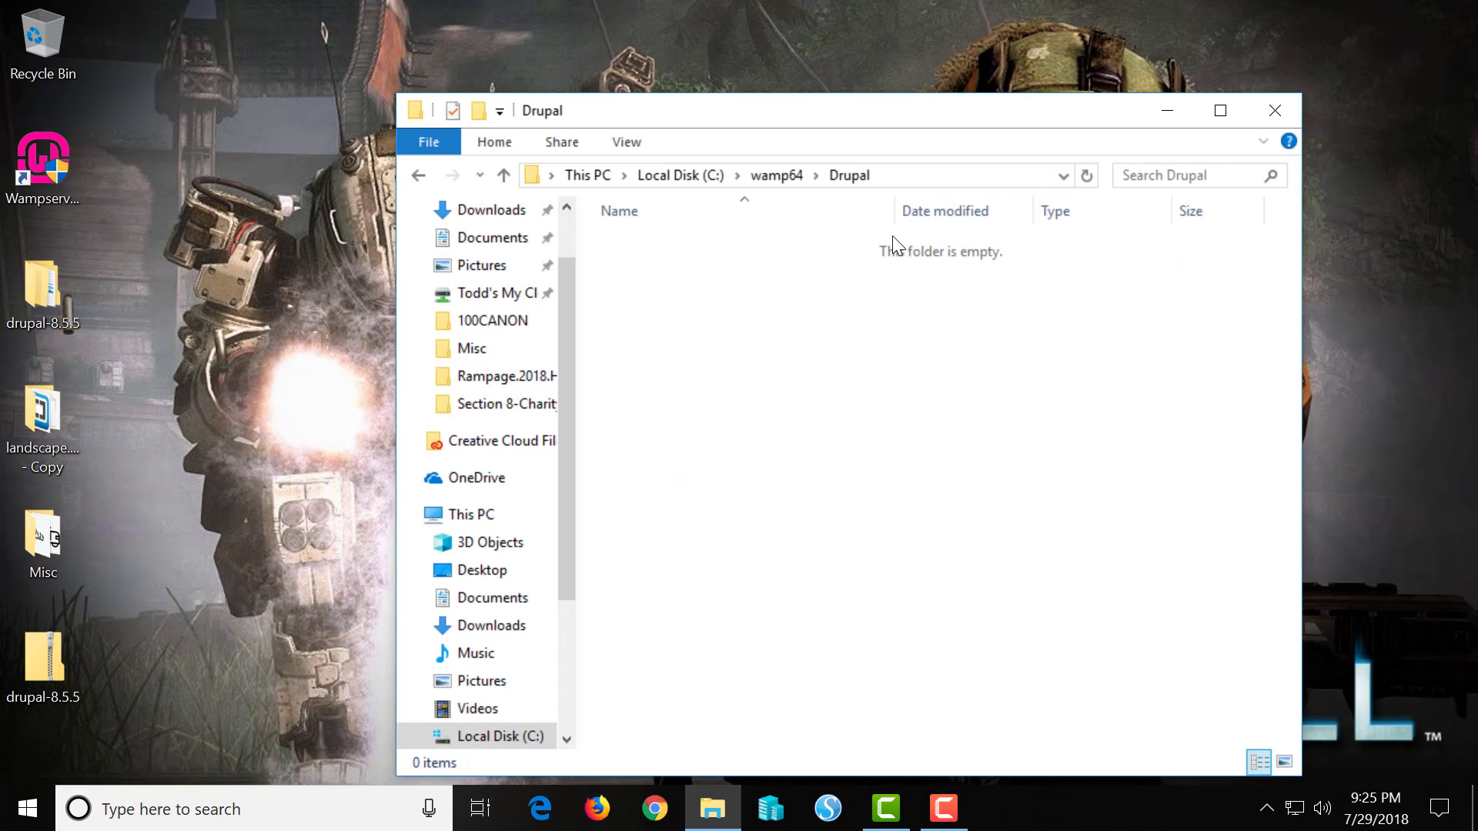
pyautogui.doubleClick(23, 285)
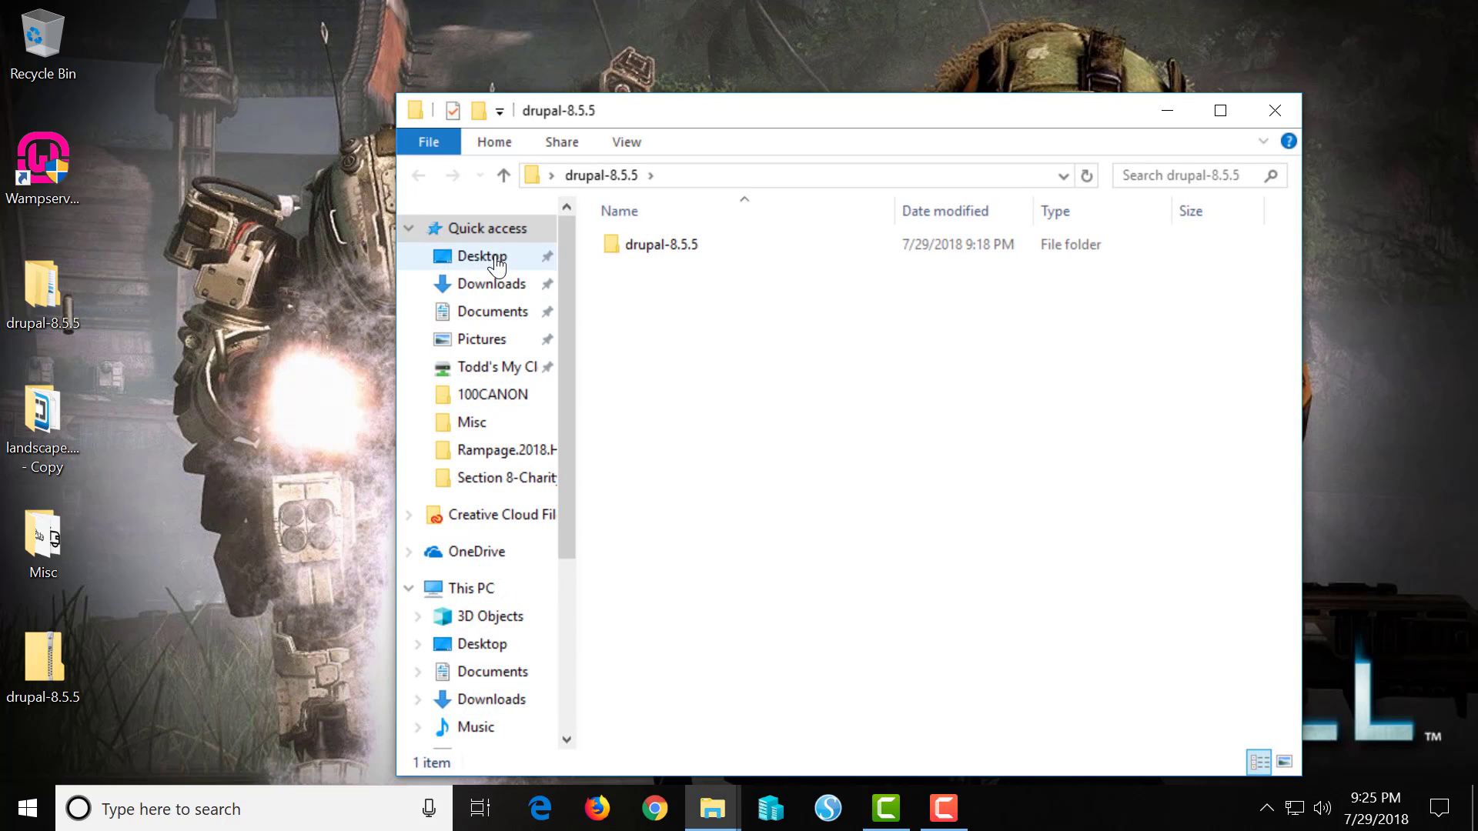
pyautogui.doubleClick(616, 241)
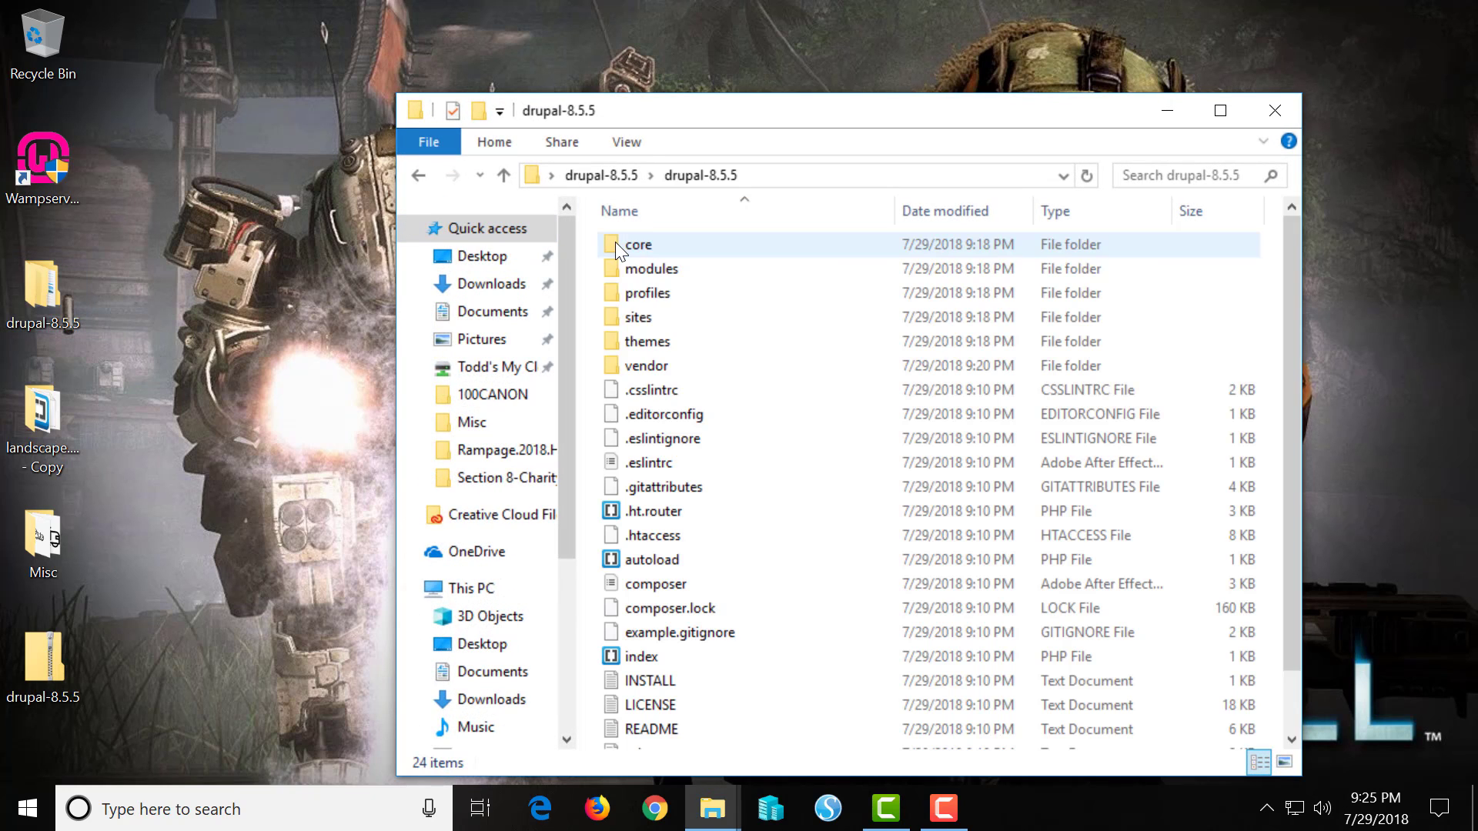
pyautogui.click(704, 267)
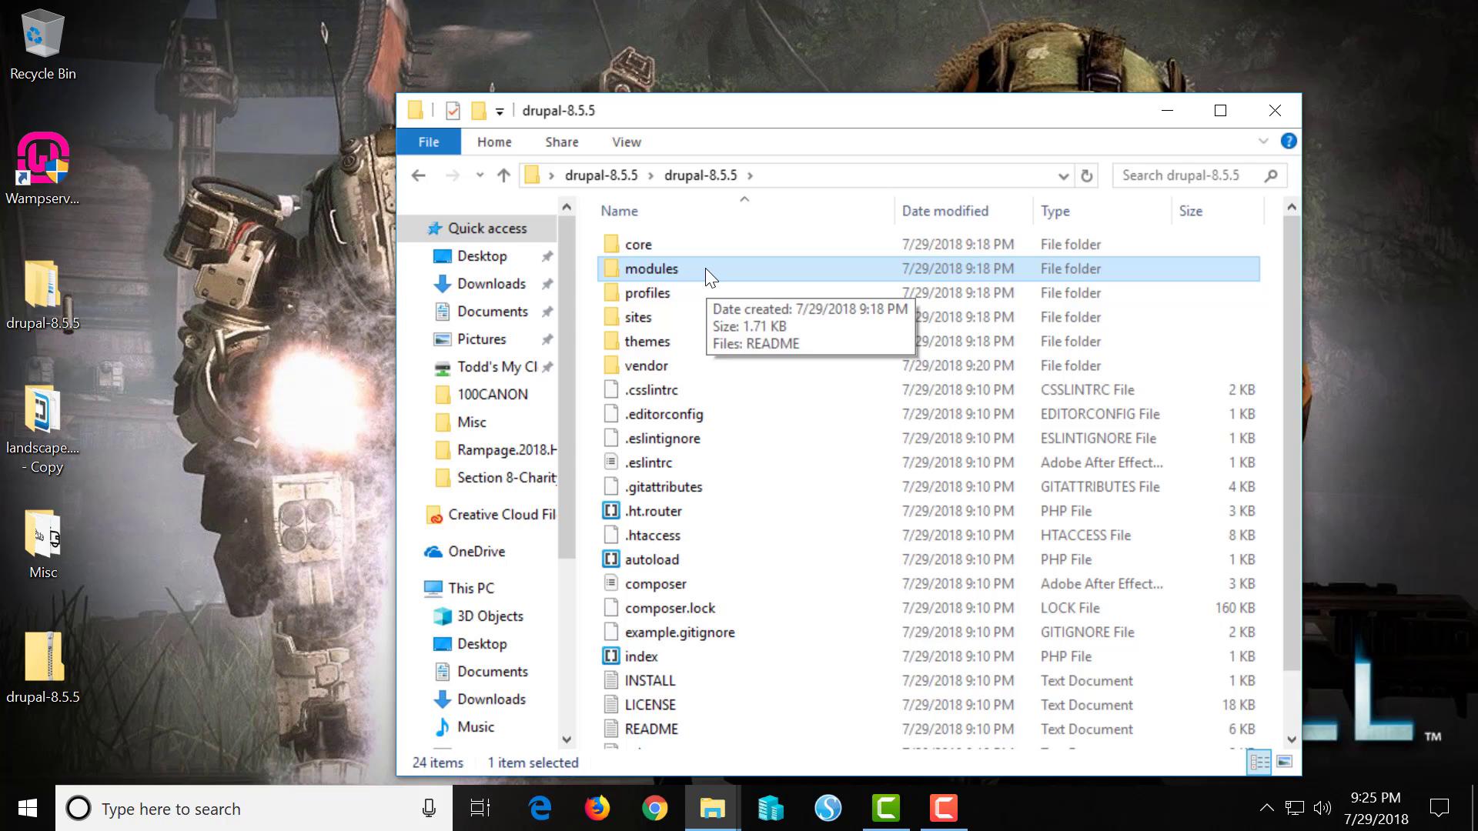
pyautogui.hotkey('ctrl', 'a')
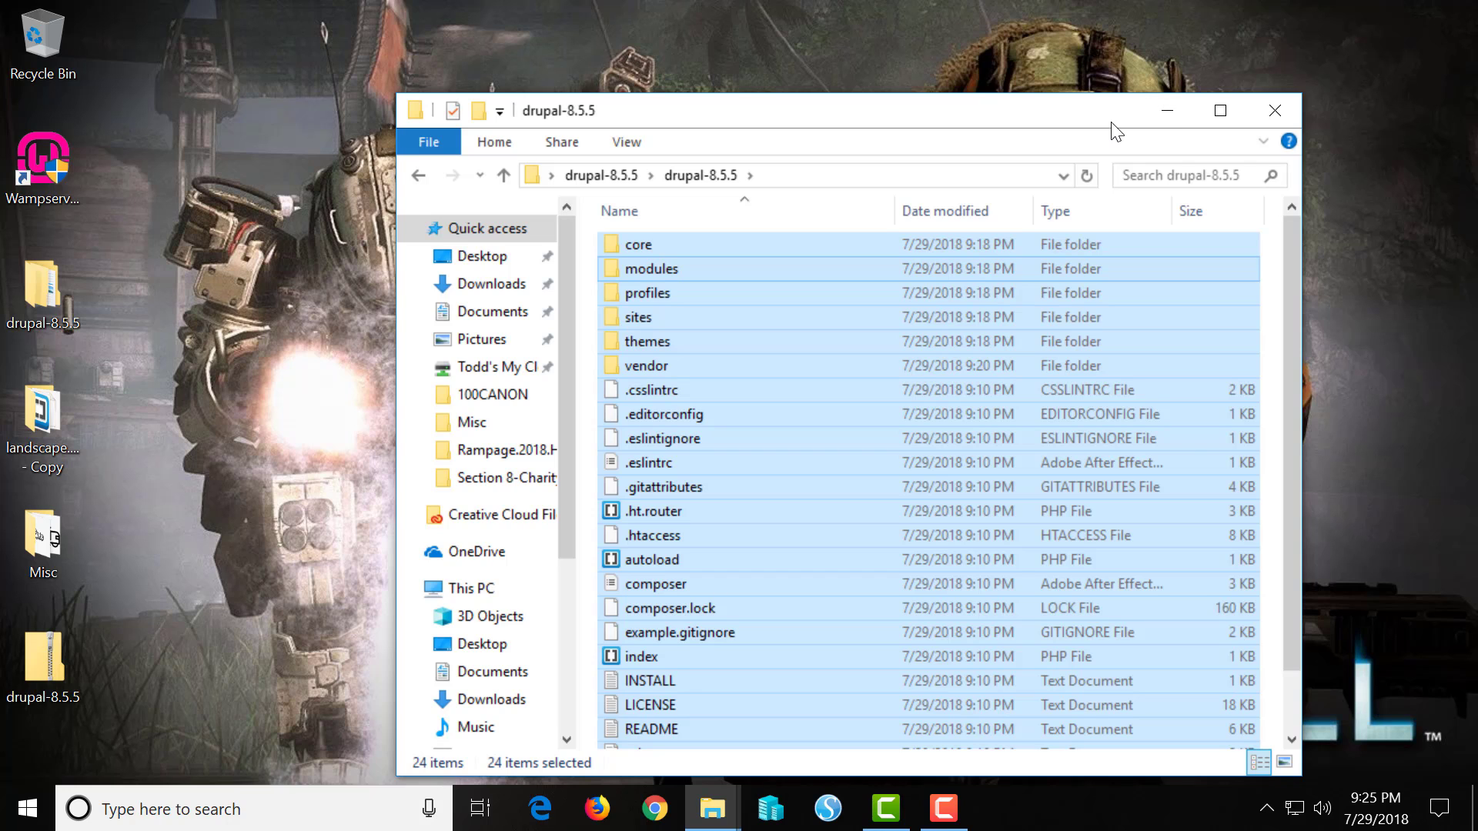
pyautogui.moveTo(1120, 125); pyautogui.dragTo(1019, 148)
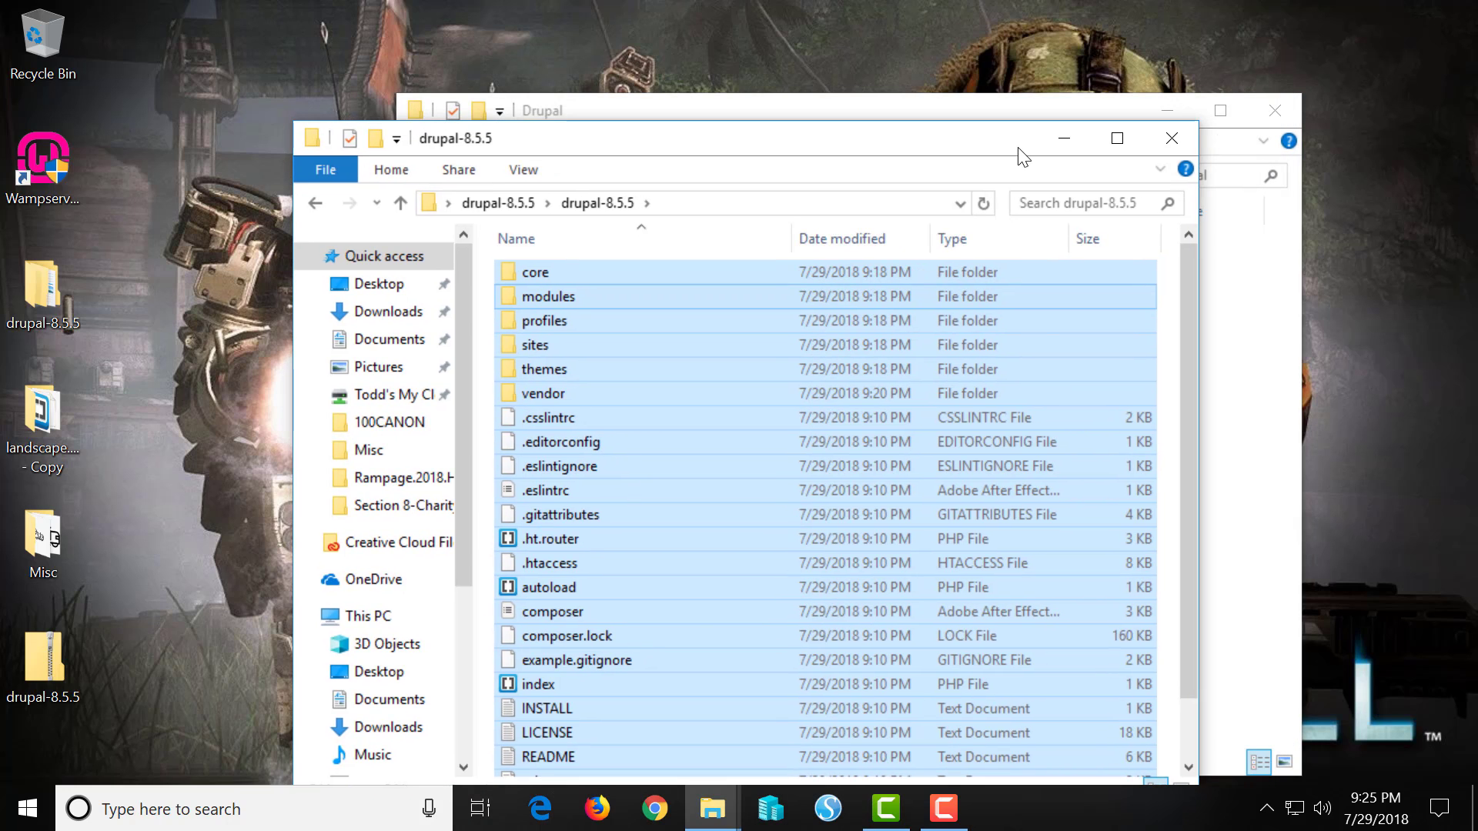
pyautogui.click(1036, 109)
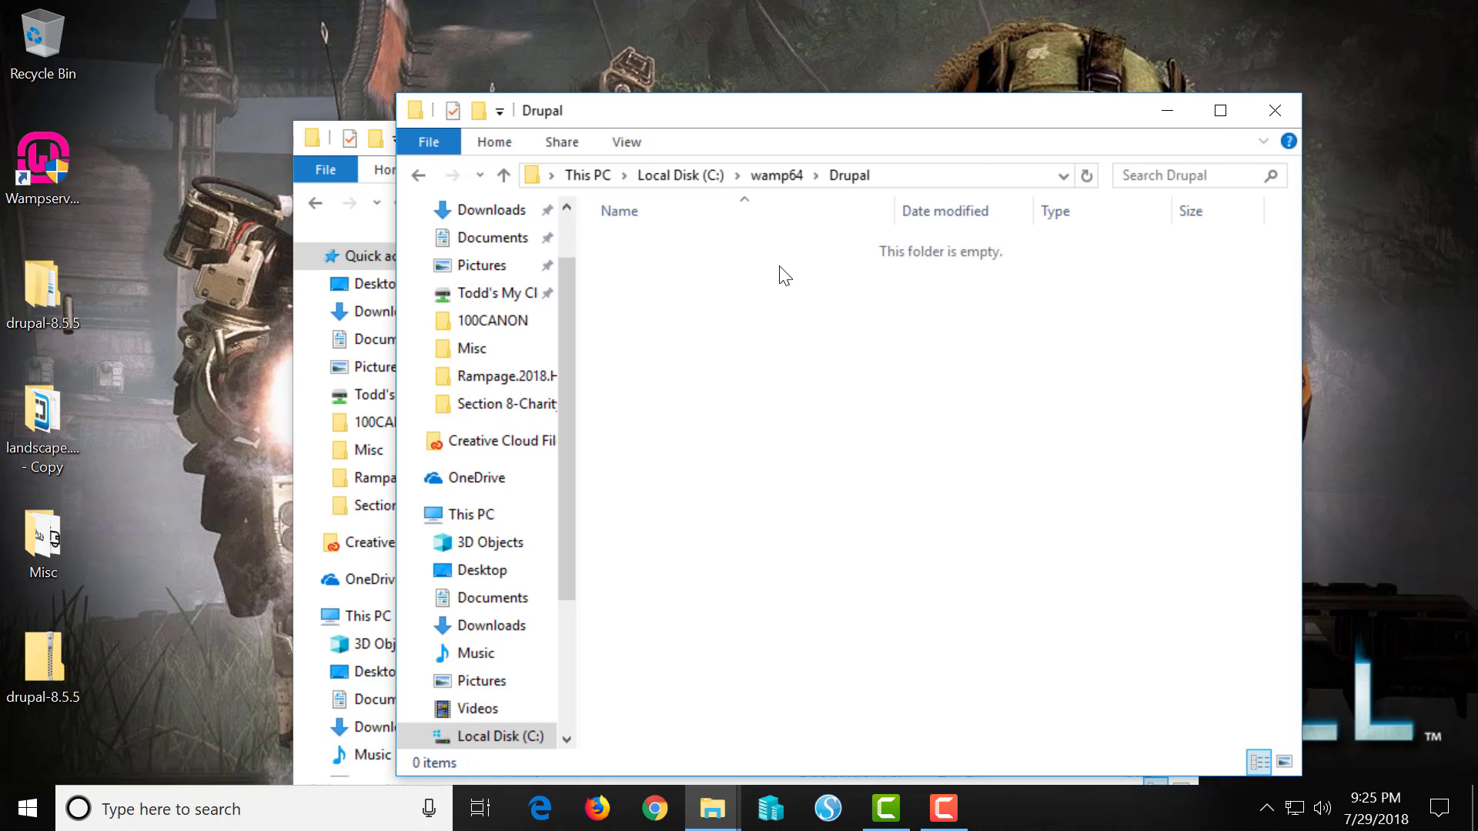
pyautogui.hotkey('ctrl', 'v')
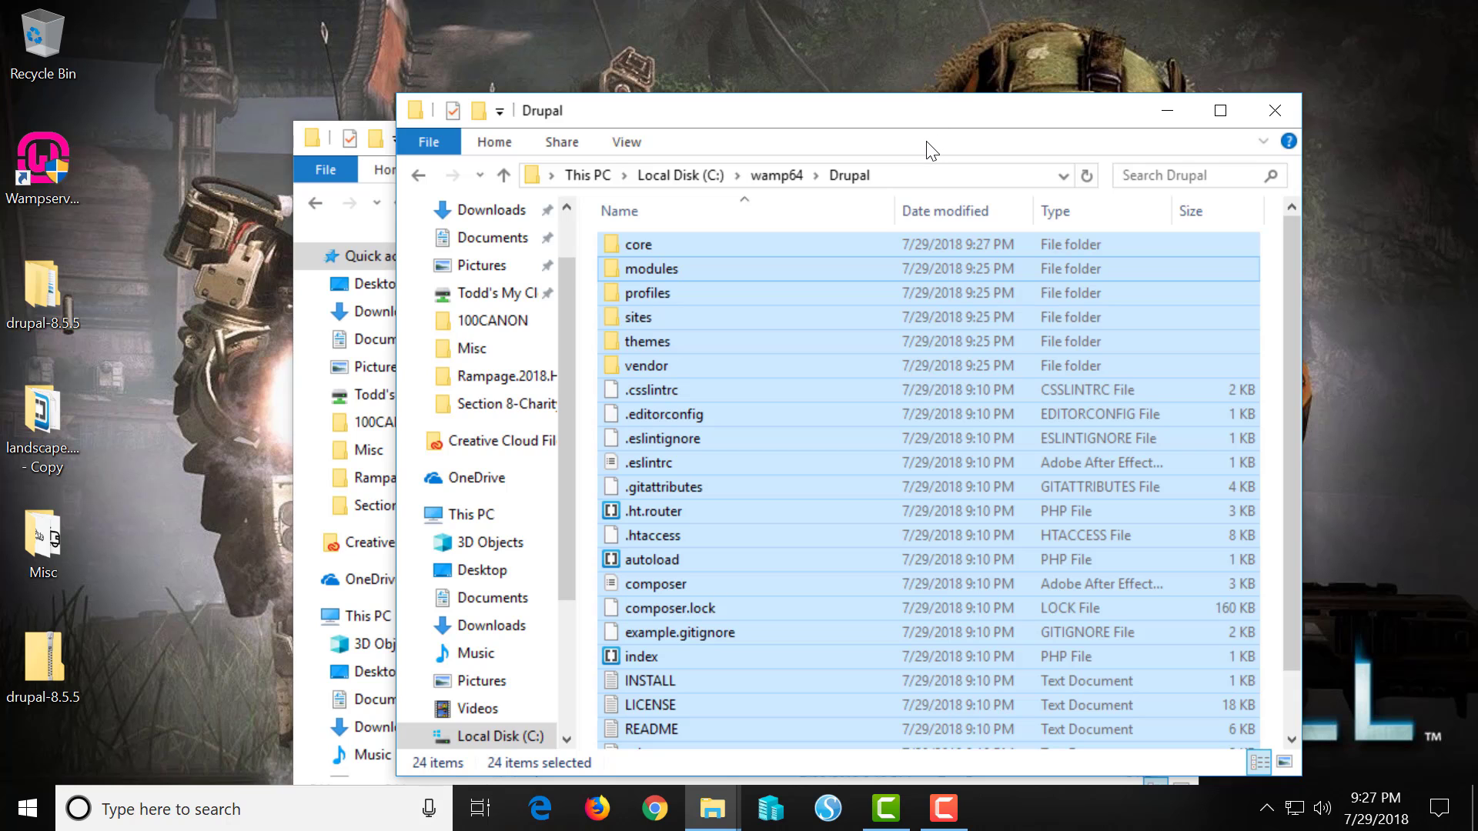
pyautogui.doubleClick(946, 121)
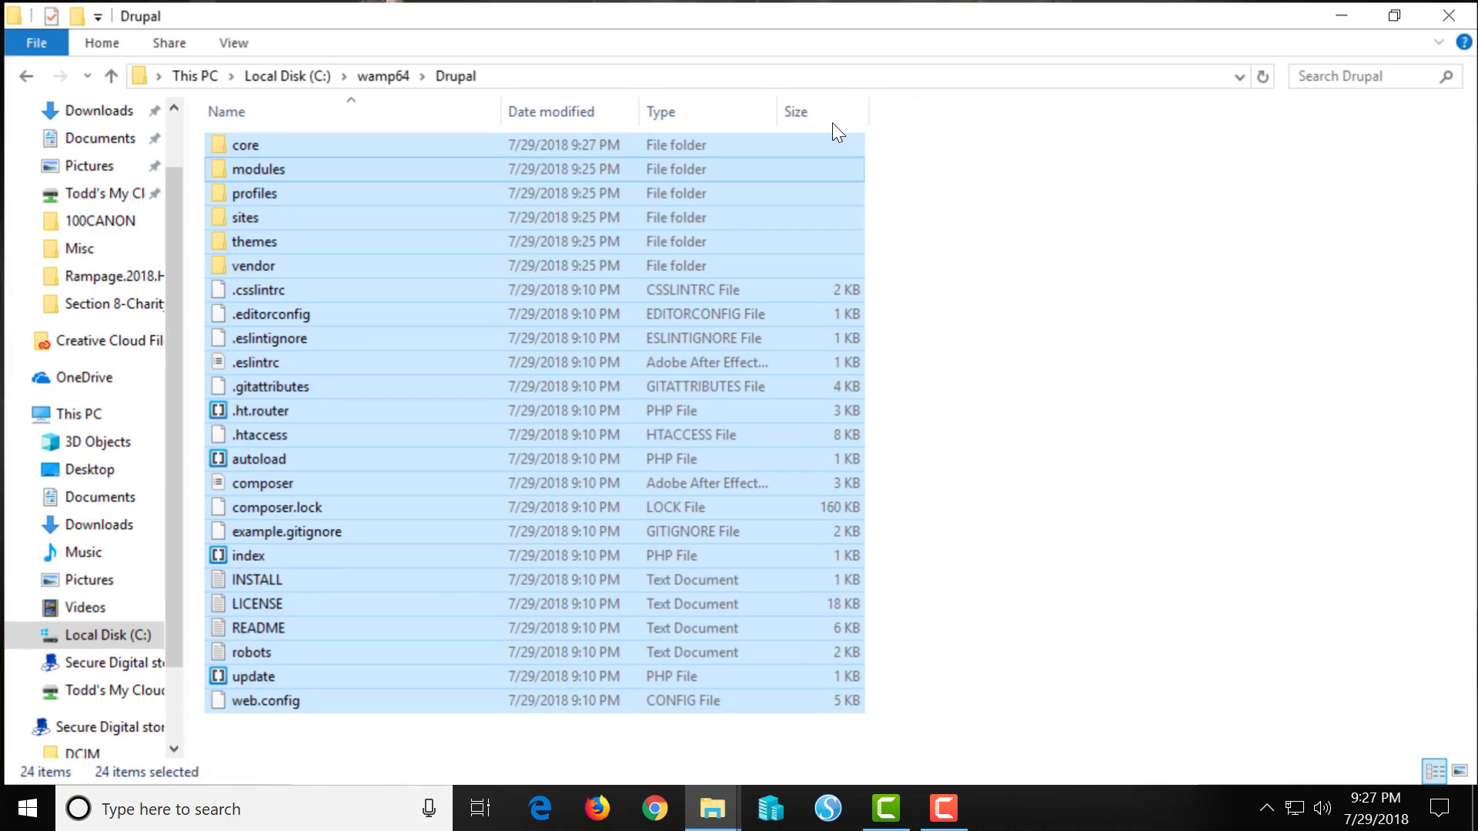
pyautogui.click(1439, 11)
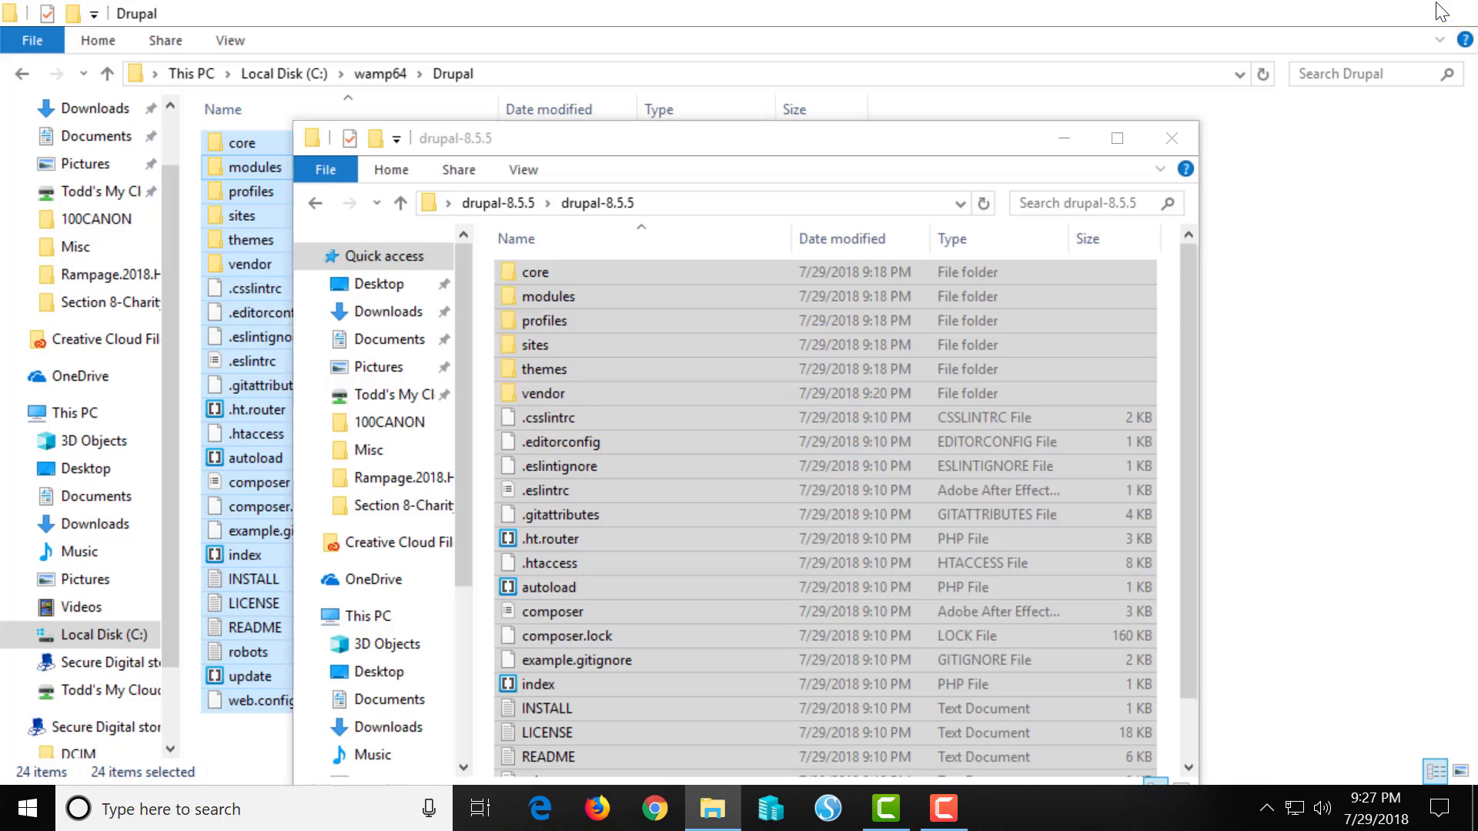
pyautogui.click(1172, 139)
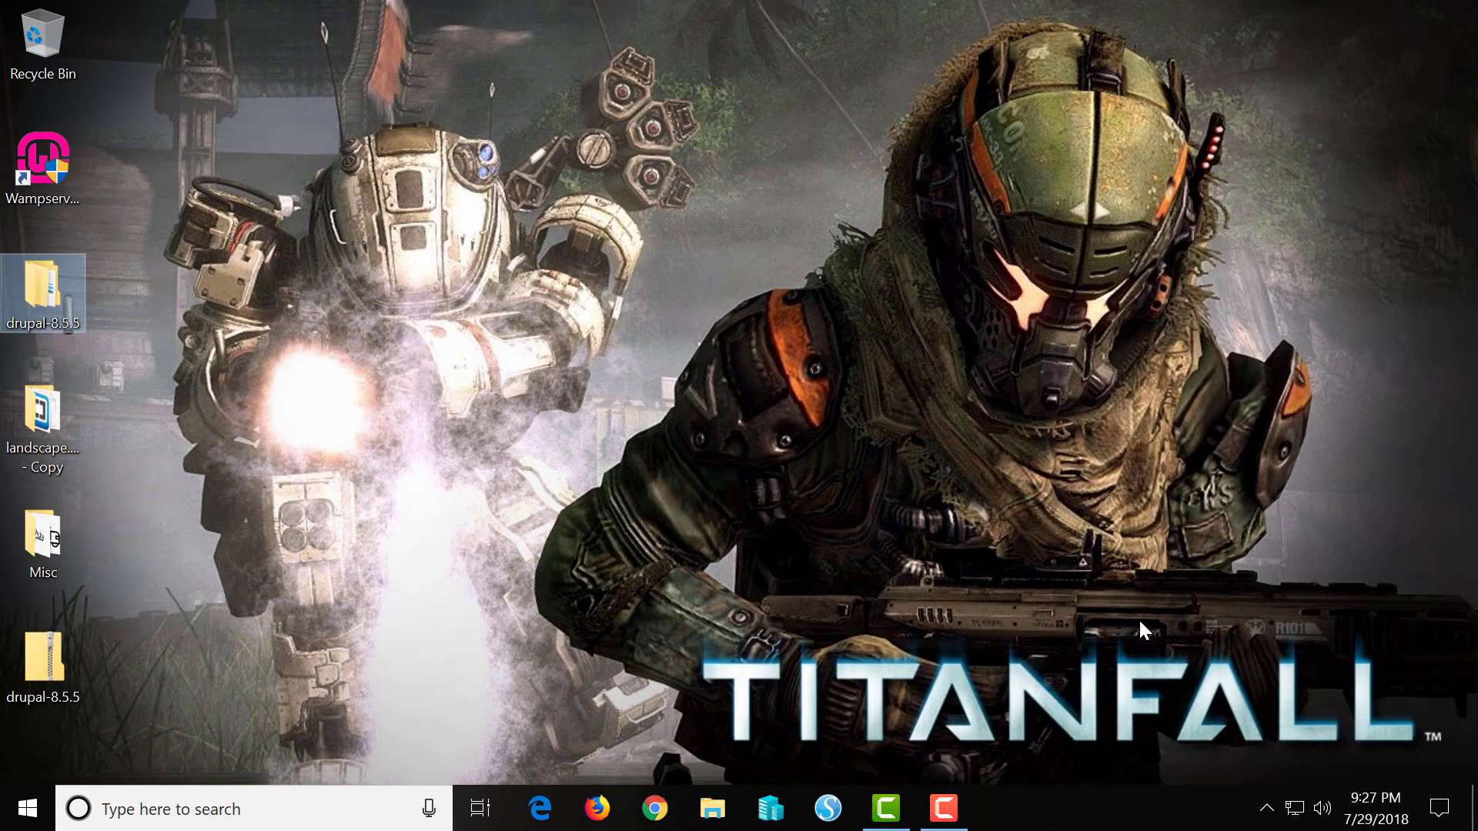
# Step: Start Wampserver64 from its desktop shortcut
pyautogui.click(1267, 810)
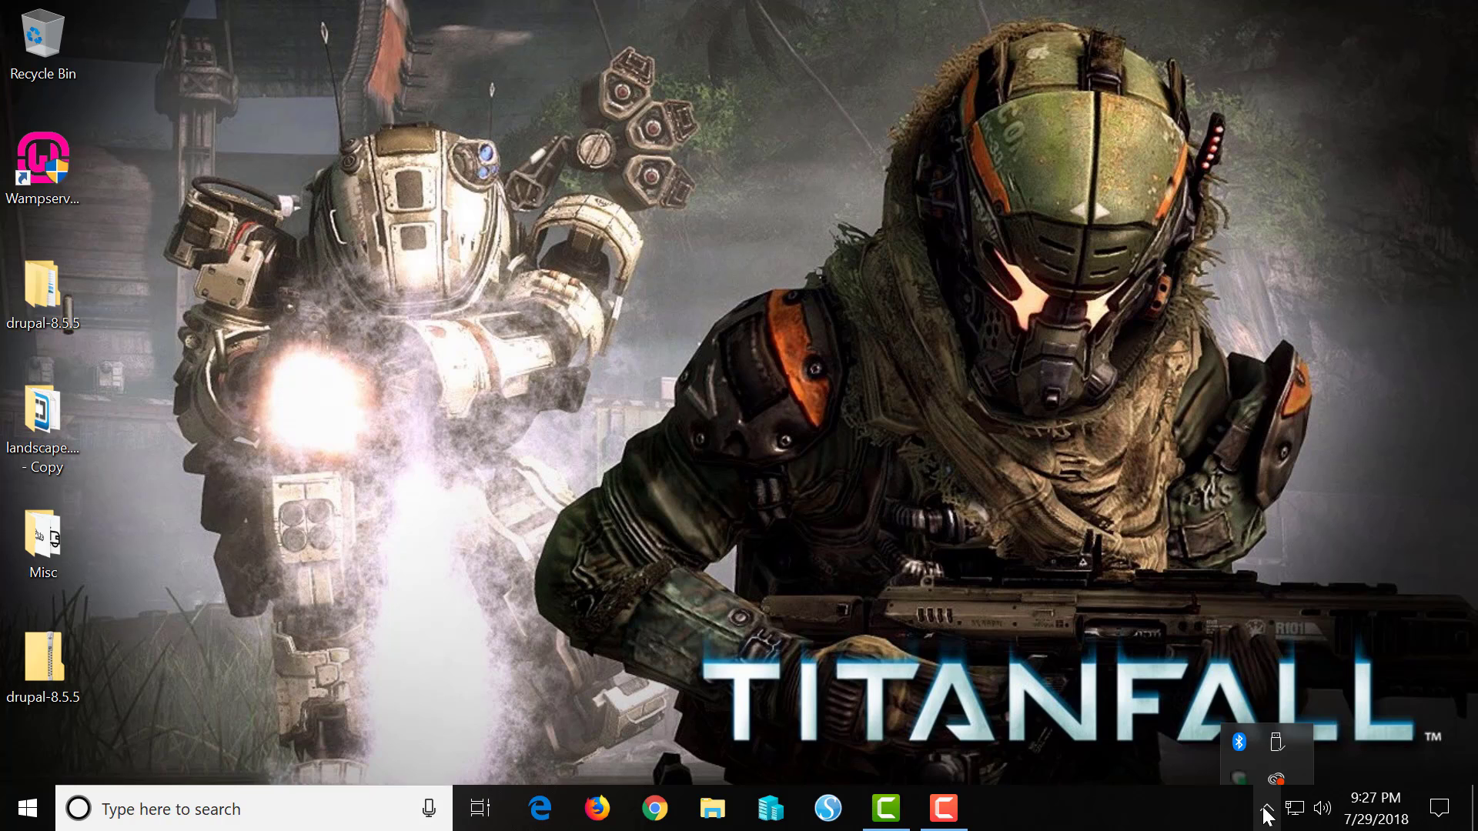
pyautogui.click(1263, 807)
pyautogui.click(1262, 807)
pyautogui.click(40, 140)
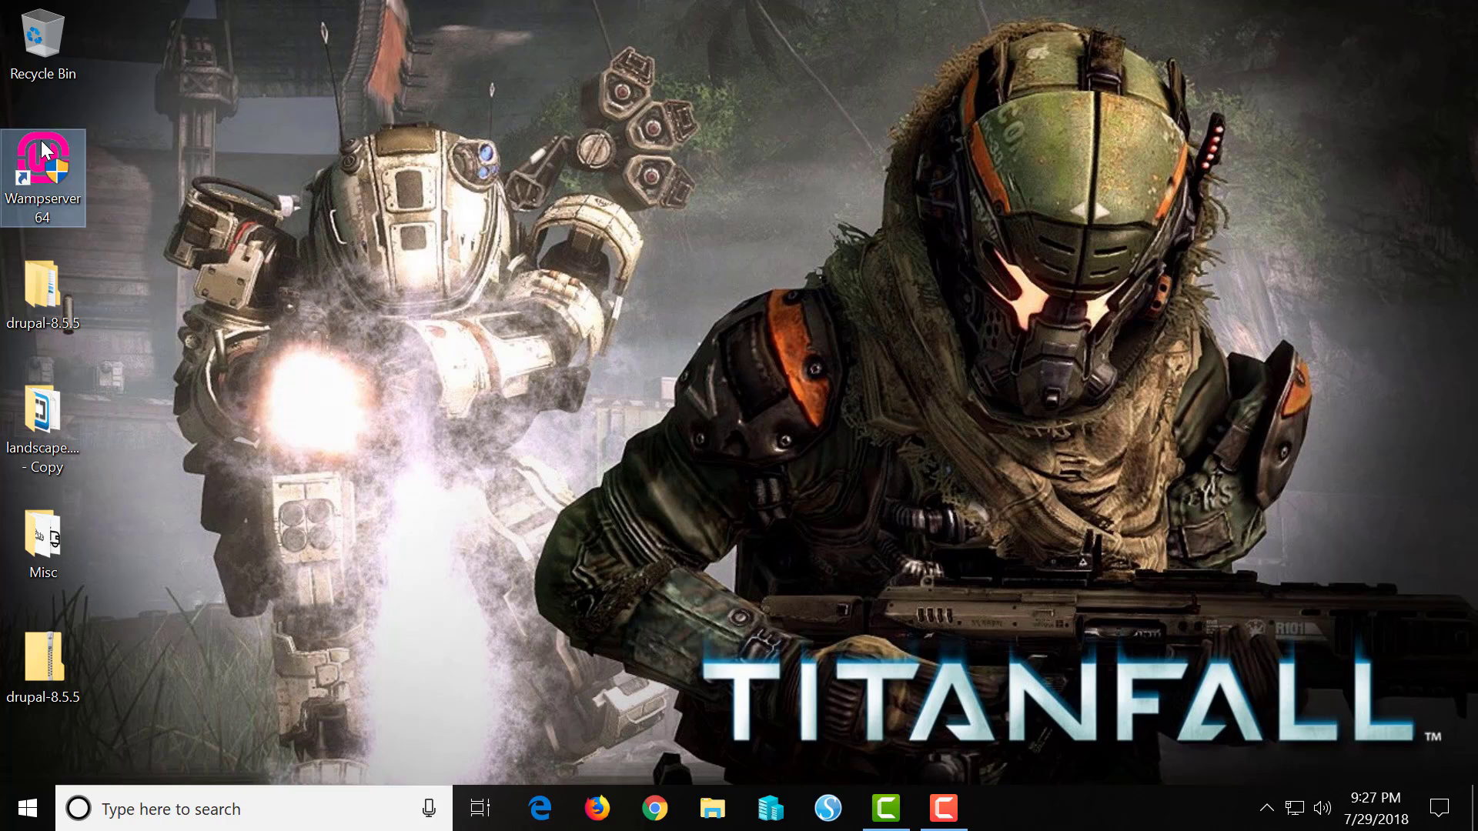
pyautogui.doubleClick(40, 140)
# Step: Open phpMyAdmin from WampServer and log in to the MySQL server as root with a blank password
pyautogui.click(1266, 802)
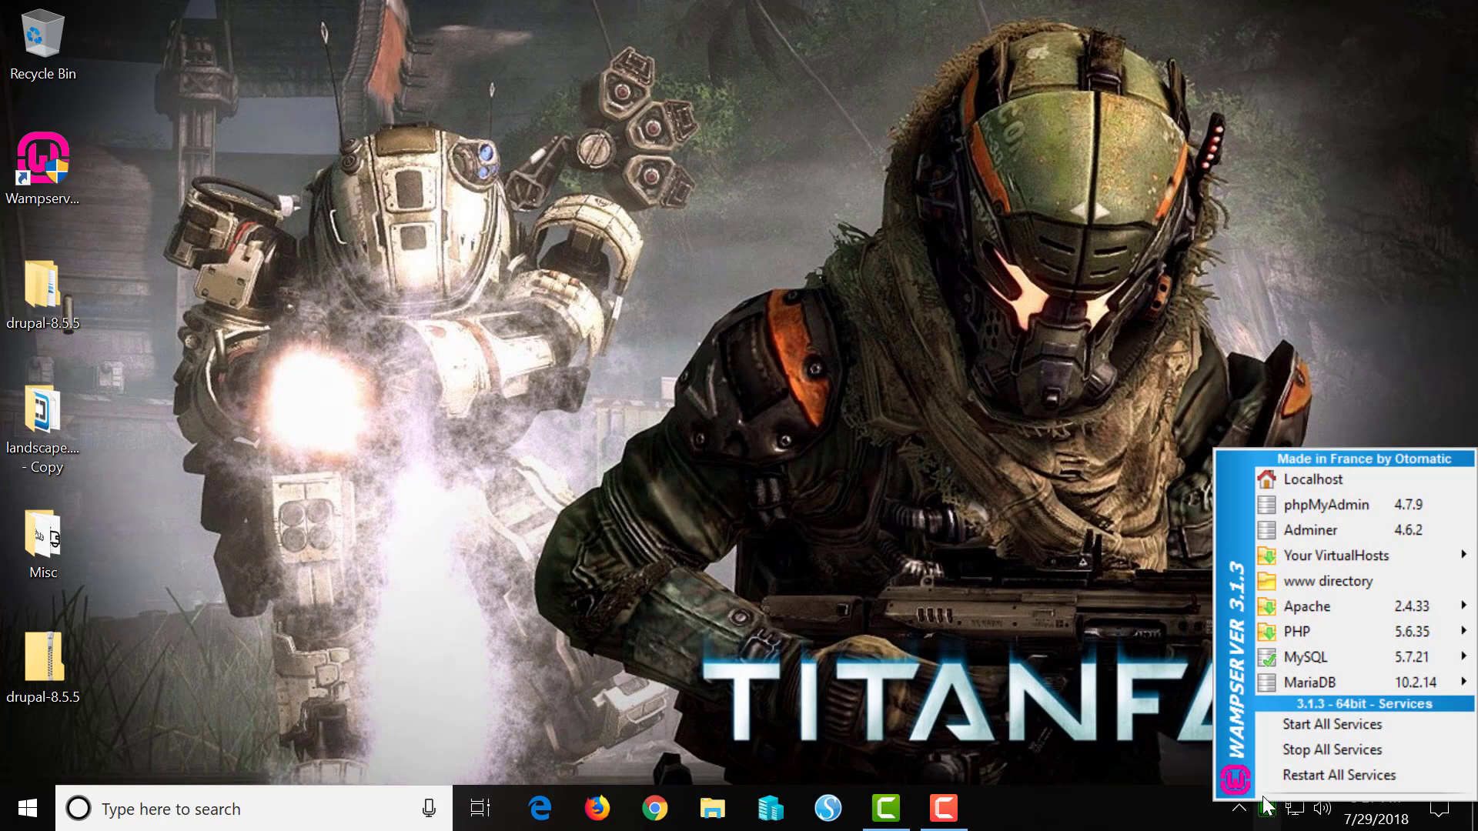
pyautogui.click(1301, 508)
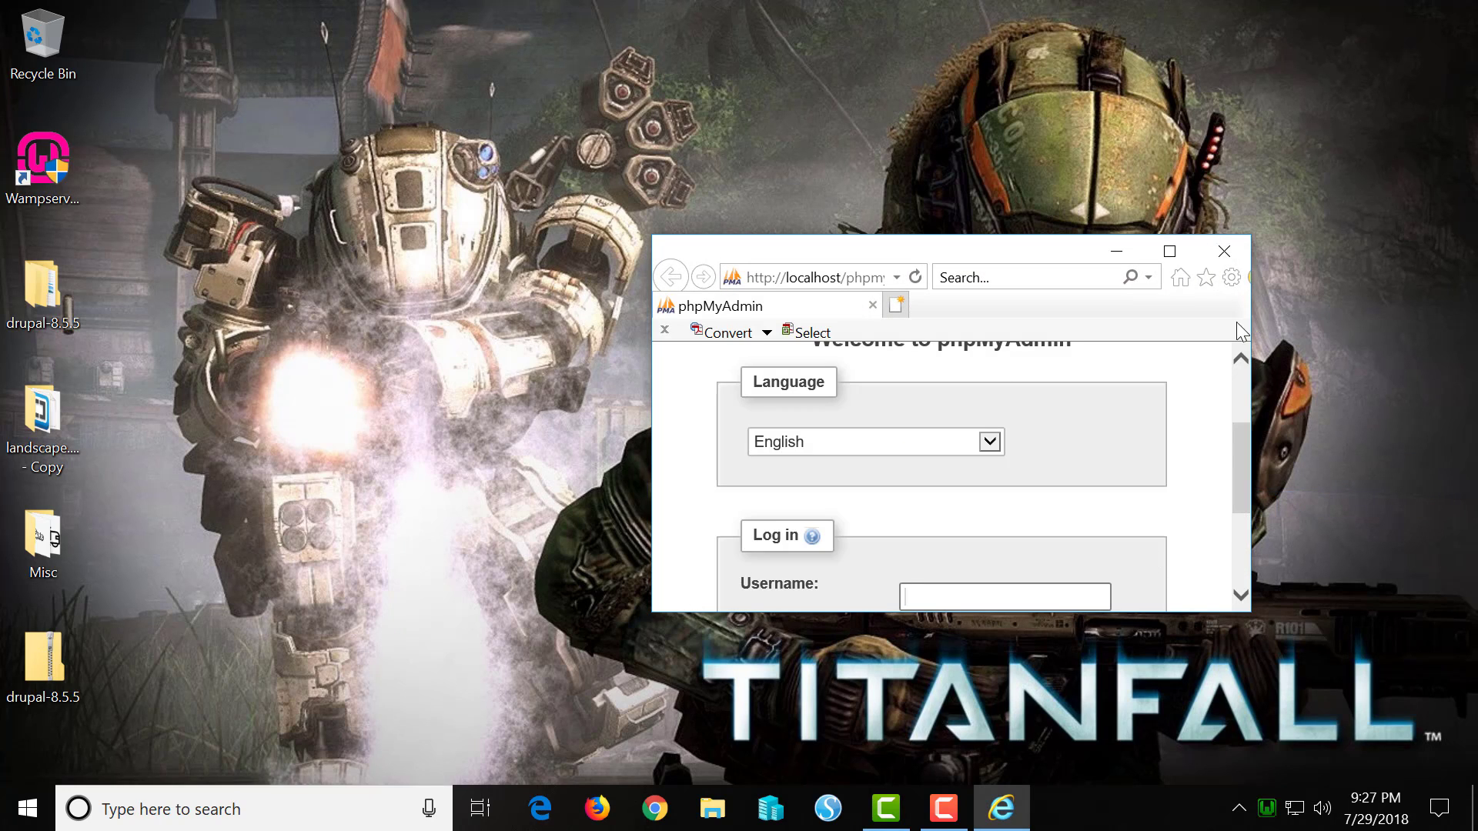
pyautogui.click(1169, 251)
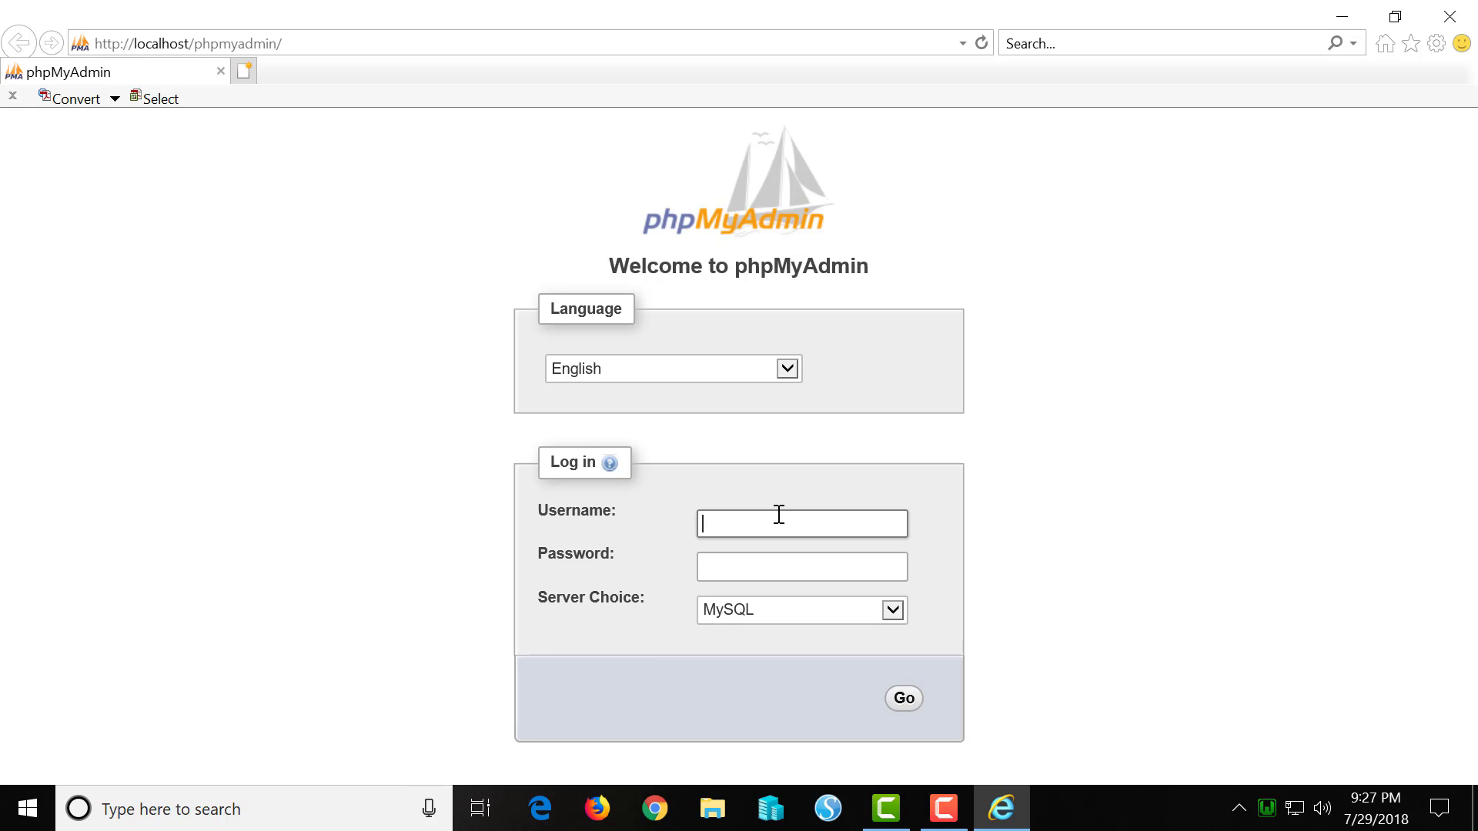
pyautogui.write('root')
pyautogui.click(899, 703)
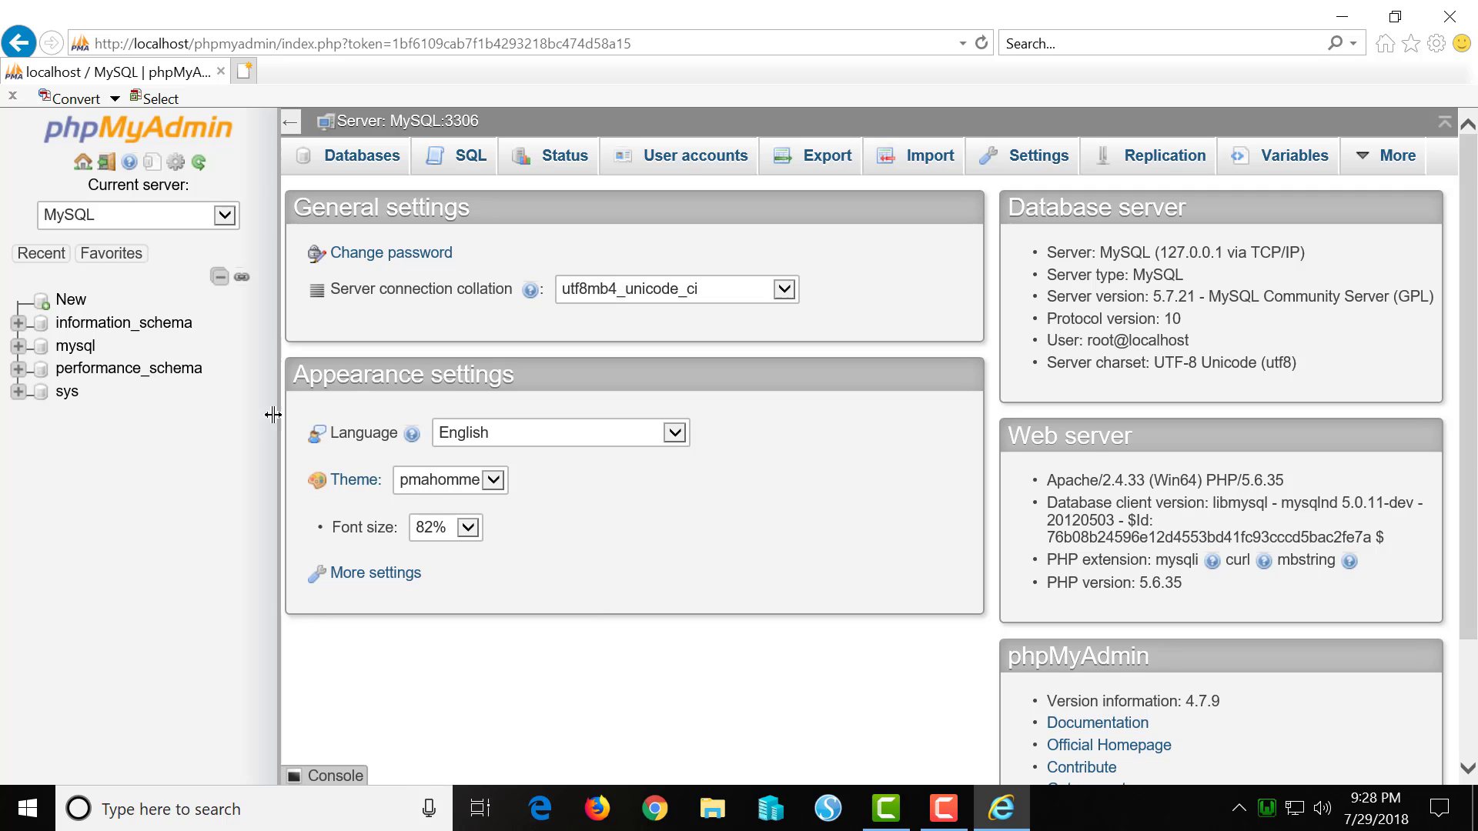
# Step: Create a MySQL database named Drupal and check its user privileges, closing the browser when finished
pyautogui.click(71, 300)
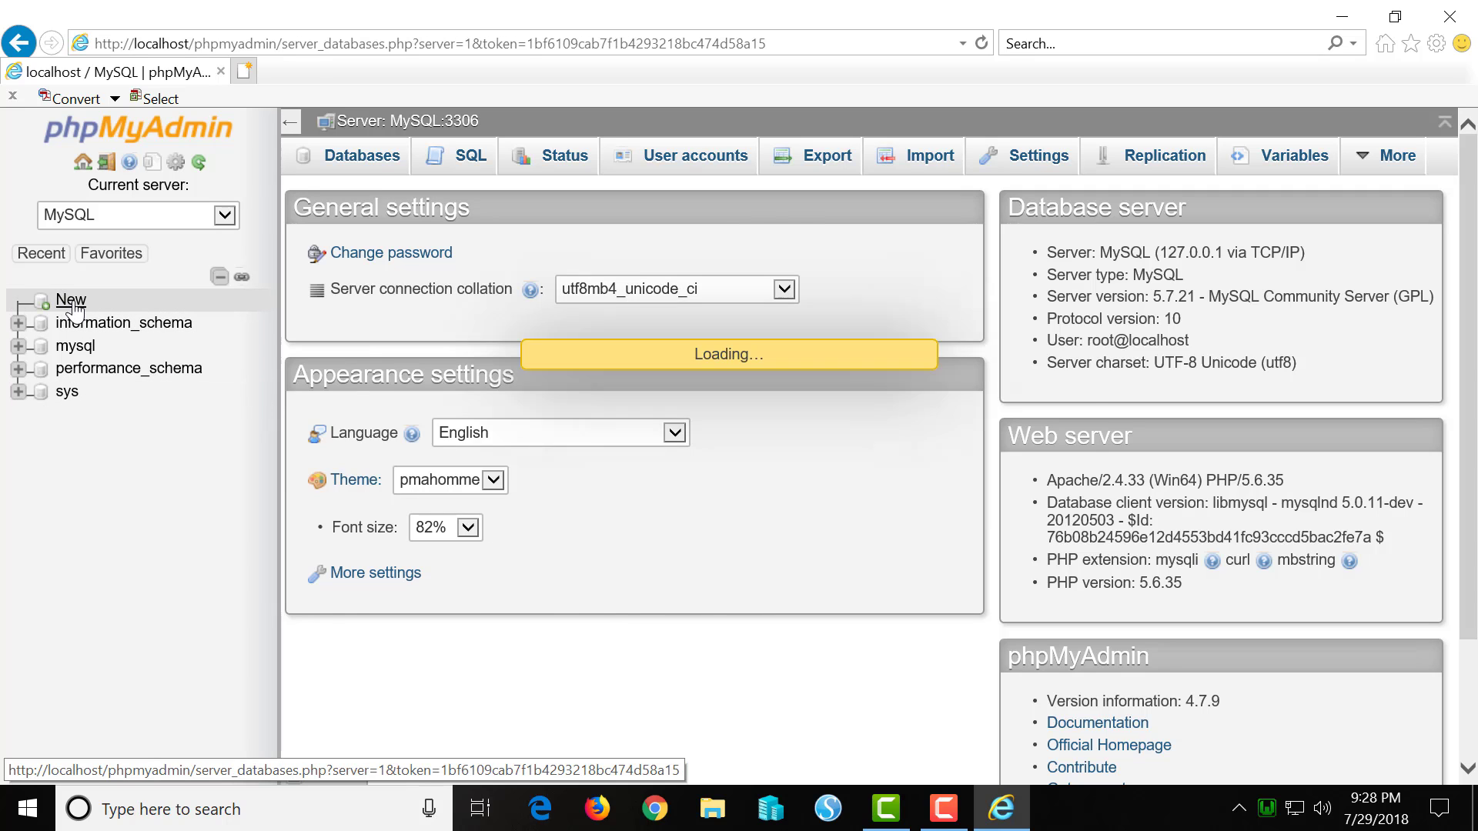
pyautogui.click(453, 321)
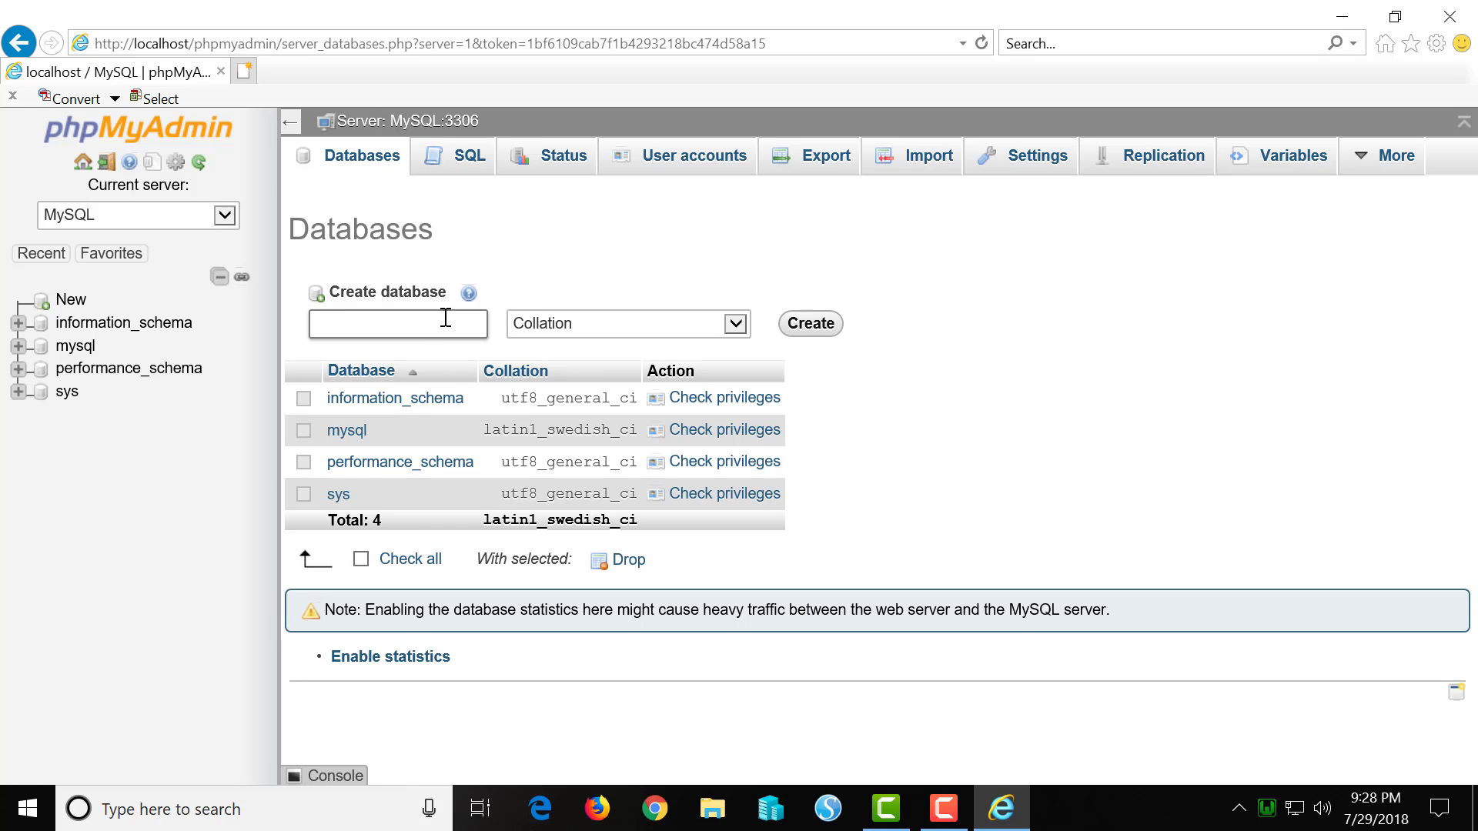
pyautogui.write('Drupal')
pyautogui.click(796, 330)
pyautogui.click(1096, 157)
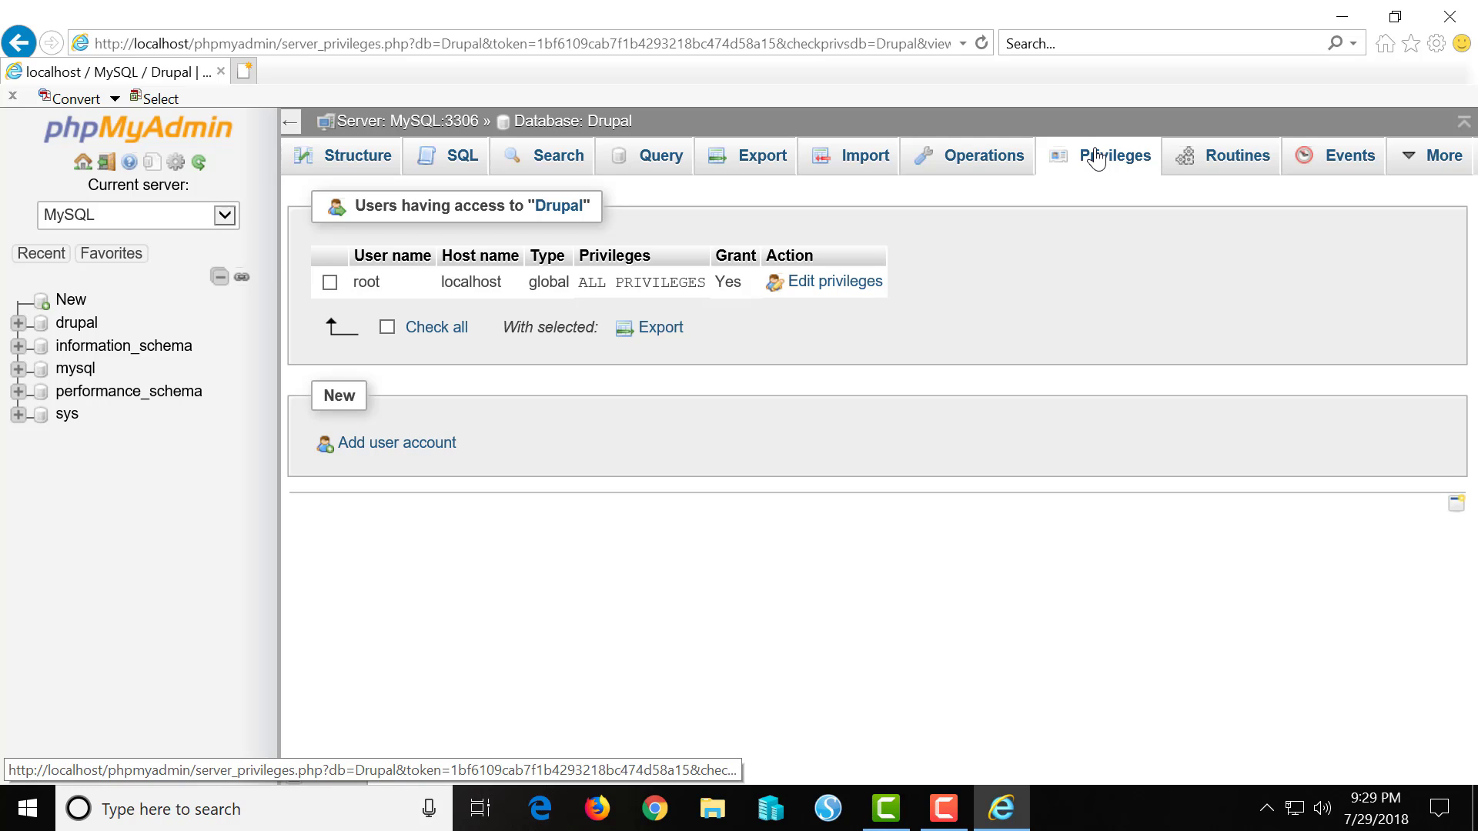
pyautogui.click(1447, 17)
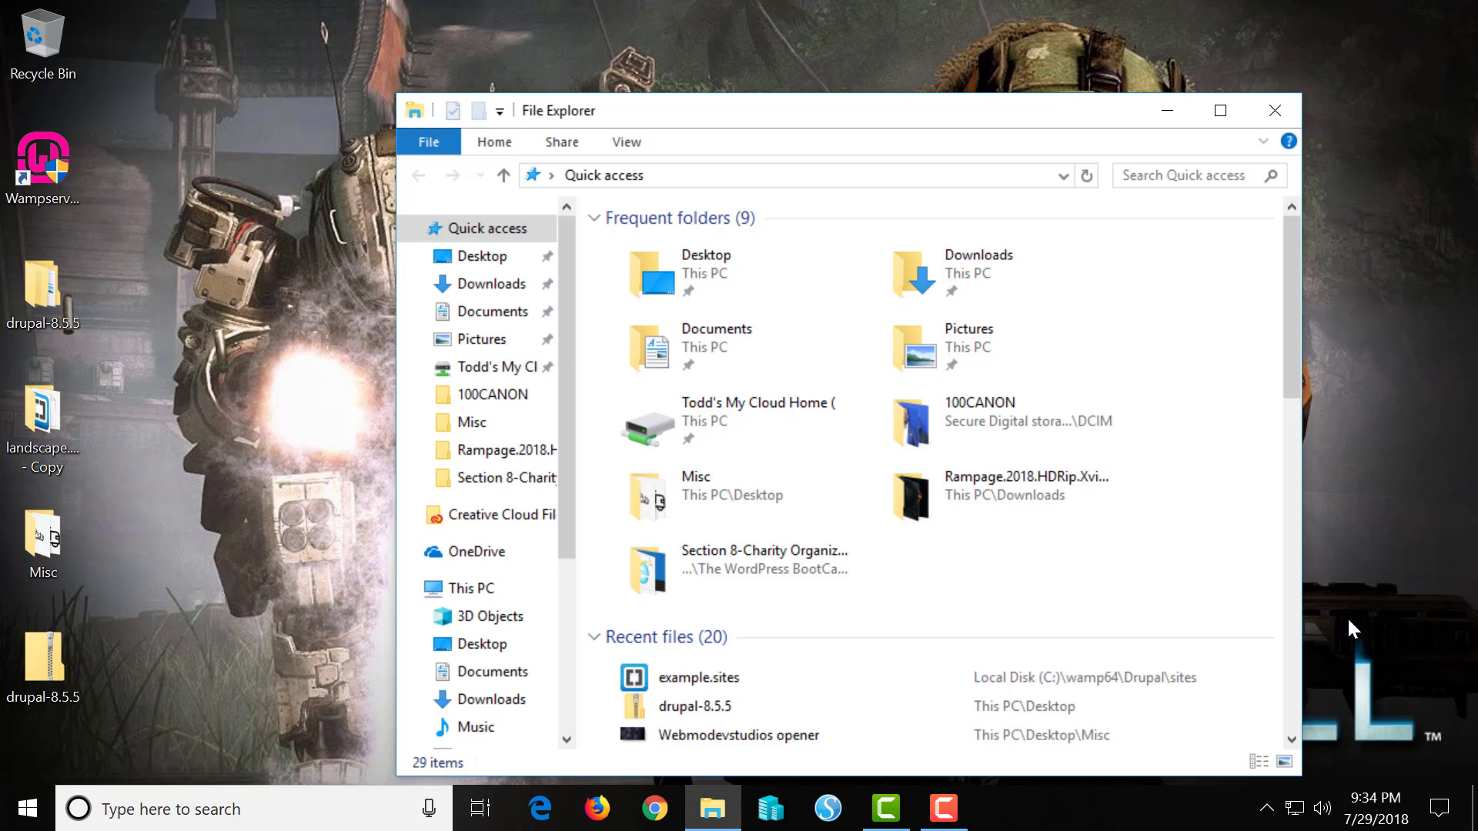
# Step: Move the Drupal folder from wamp64 on Local Disk (C:) into the www folder, and close File Explorer
pyautogui.click(1219, 110)
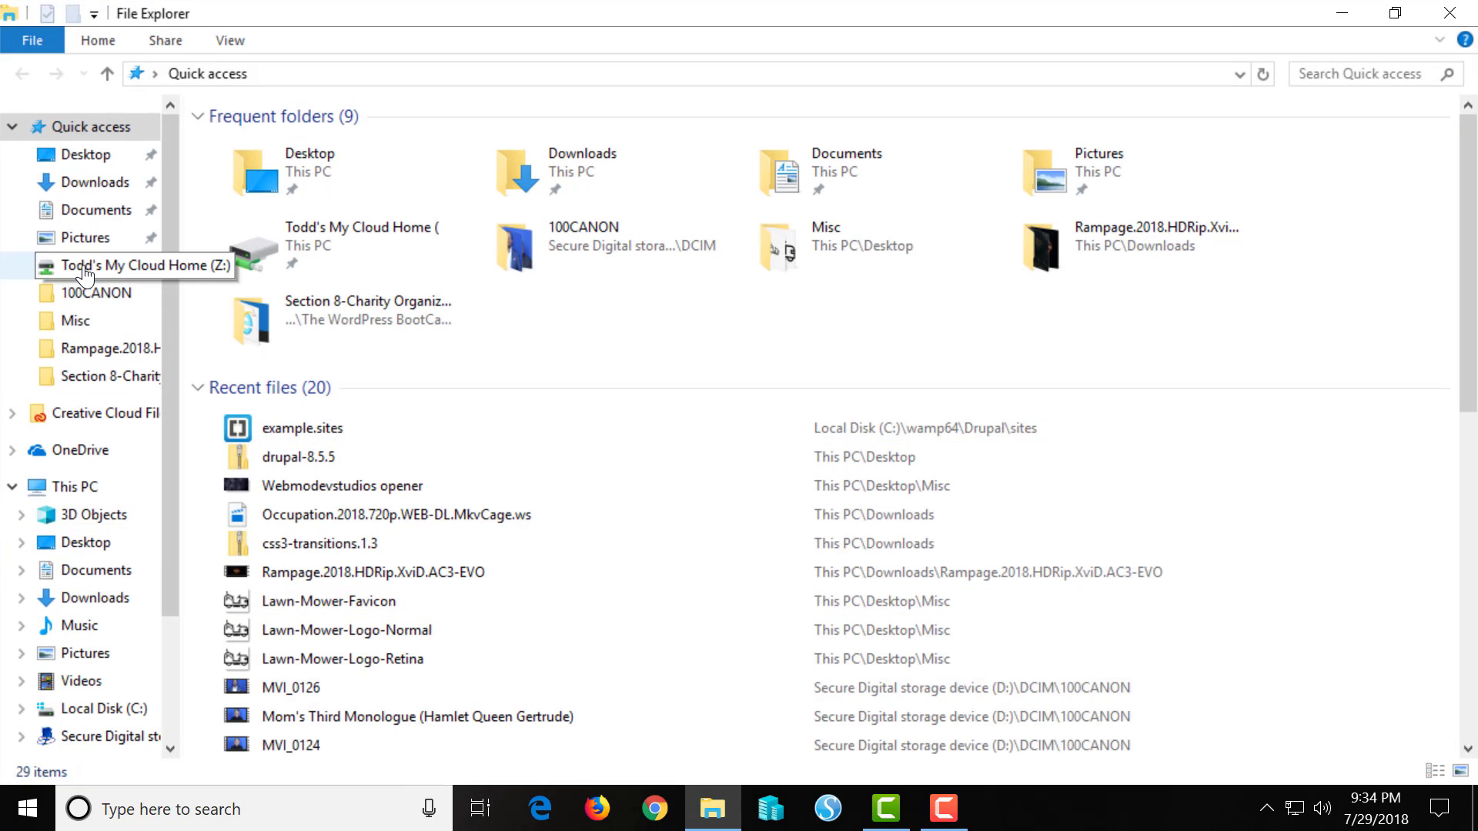
pyautogui.click(34, 492)
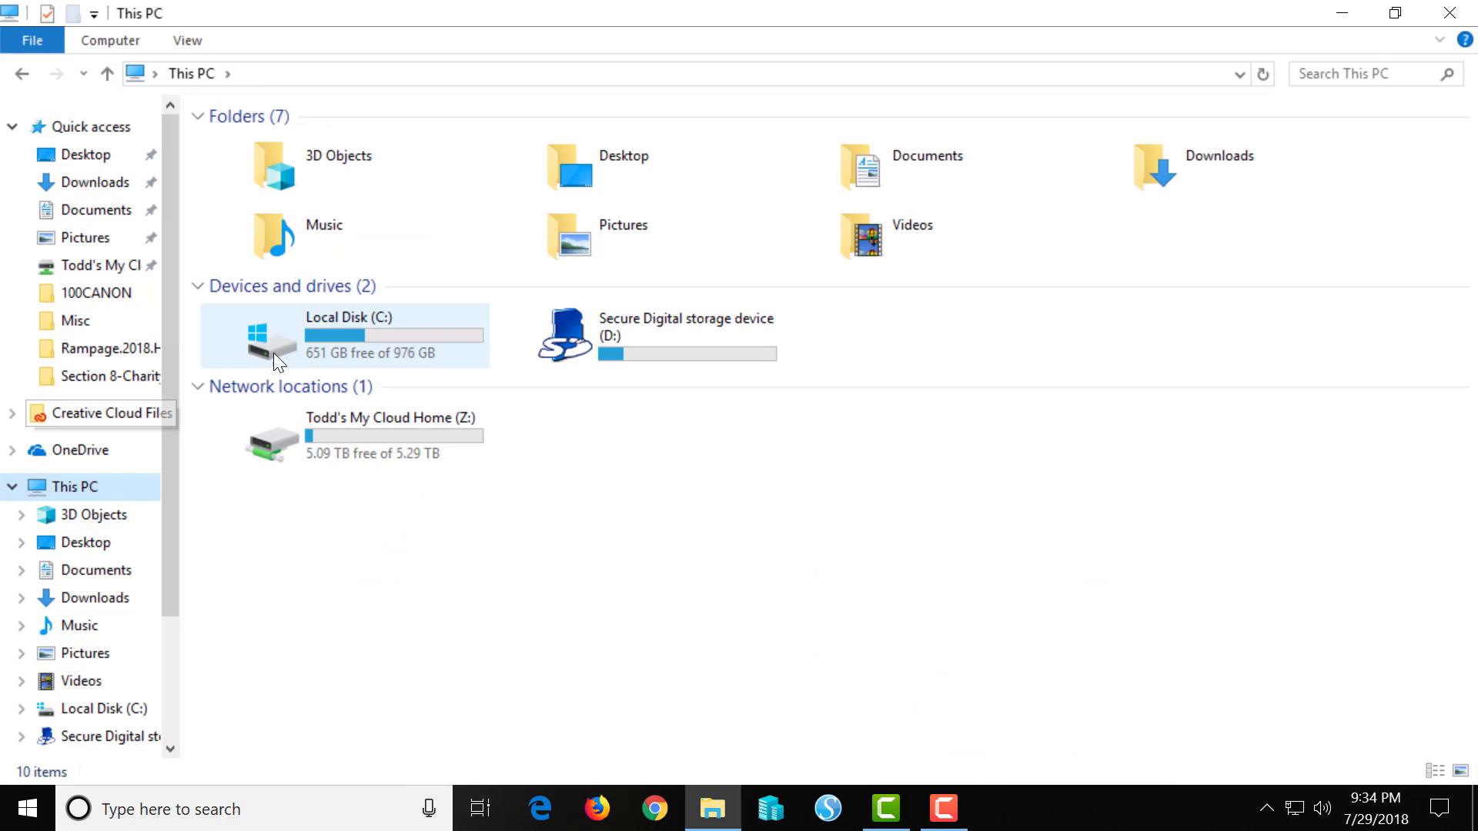
pyautogui.doubleClick(303, 343)
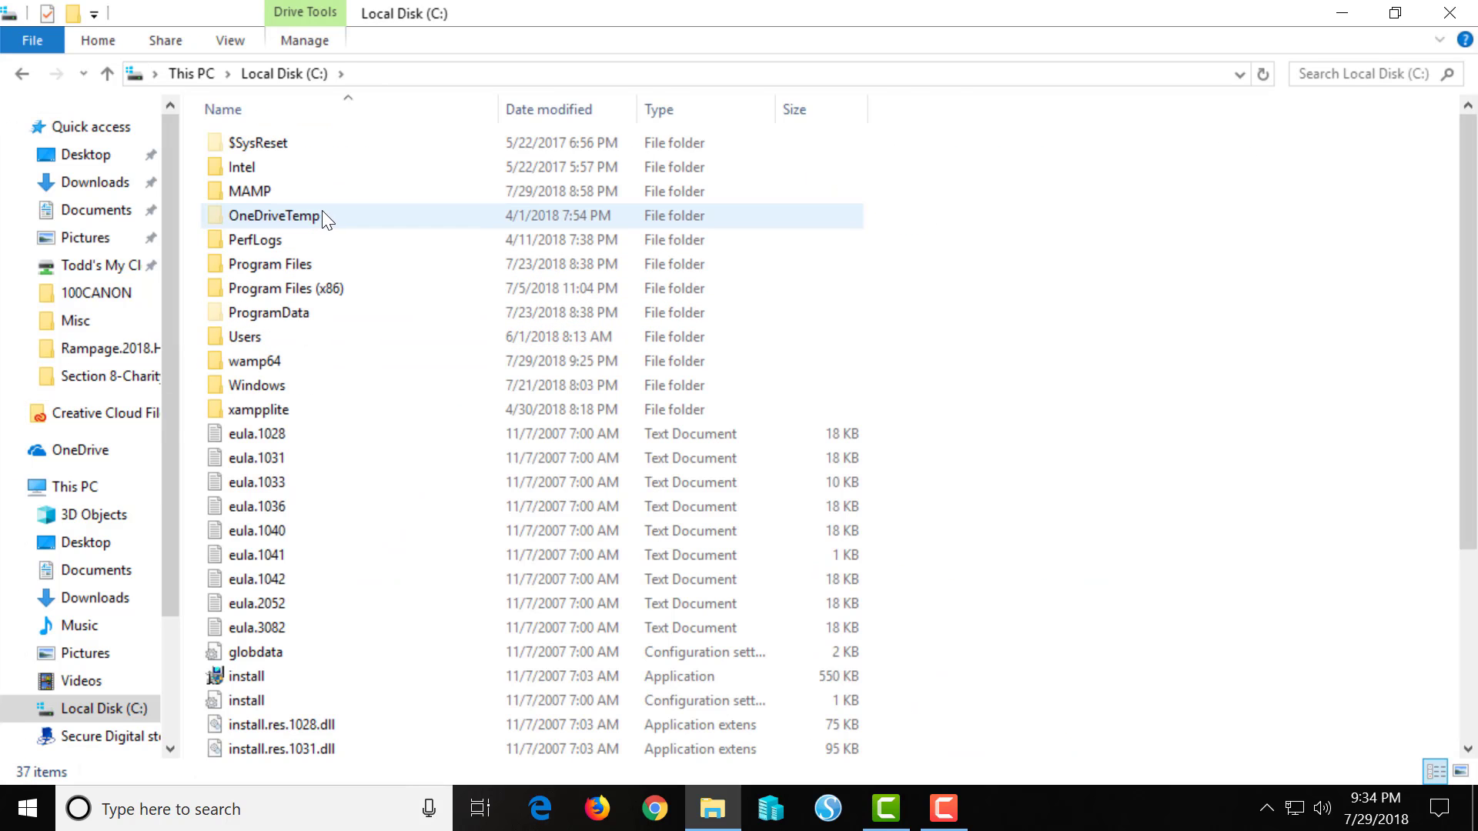
pyautogui.doubleClick(257, 363)
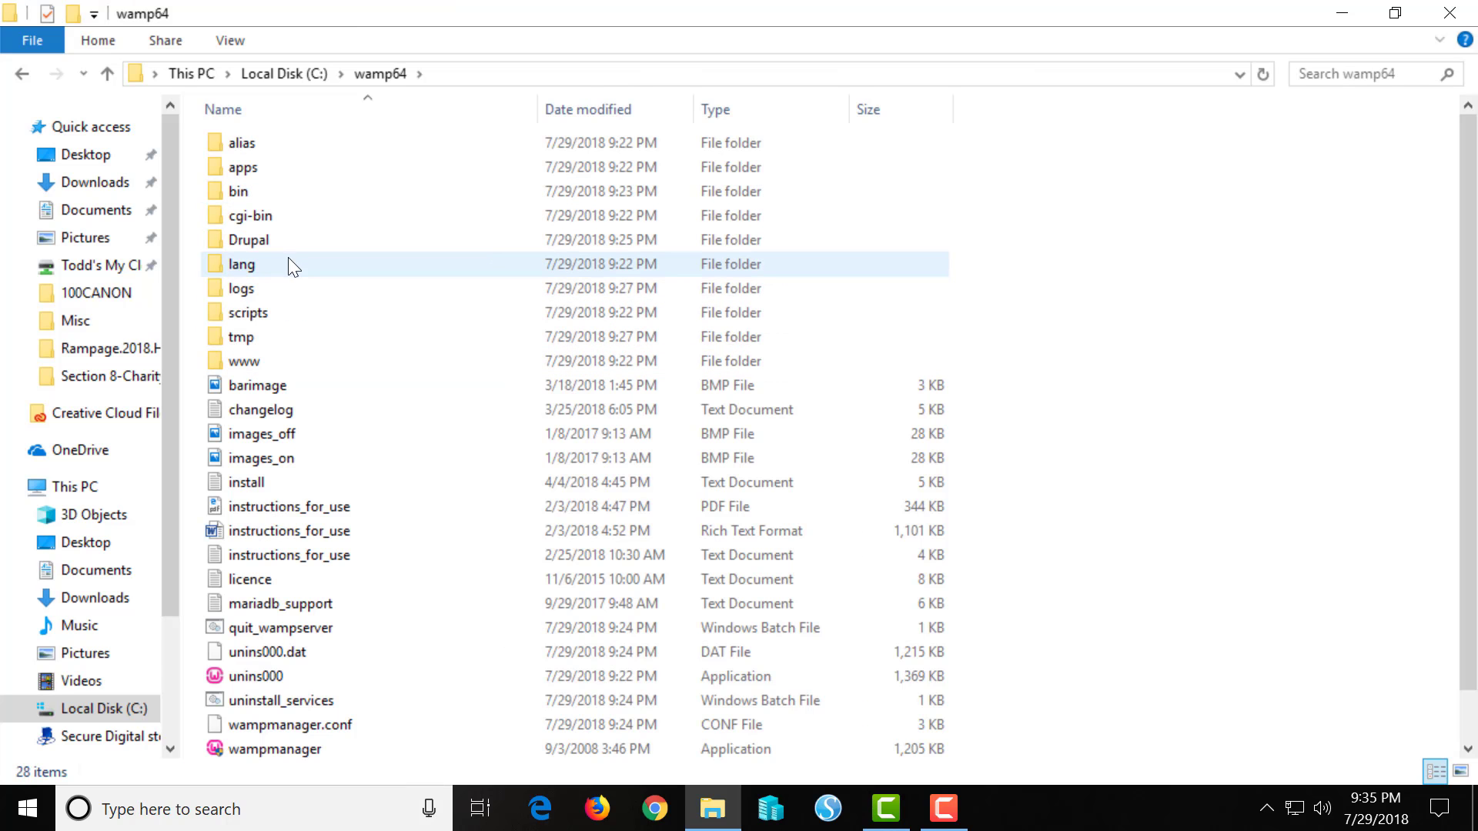
pyautogui.click(299, 239)
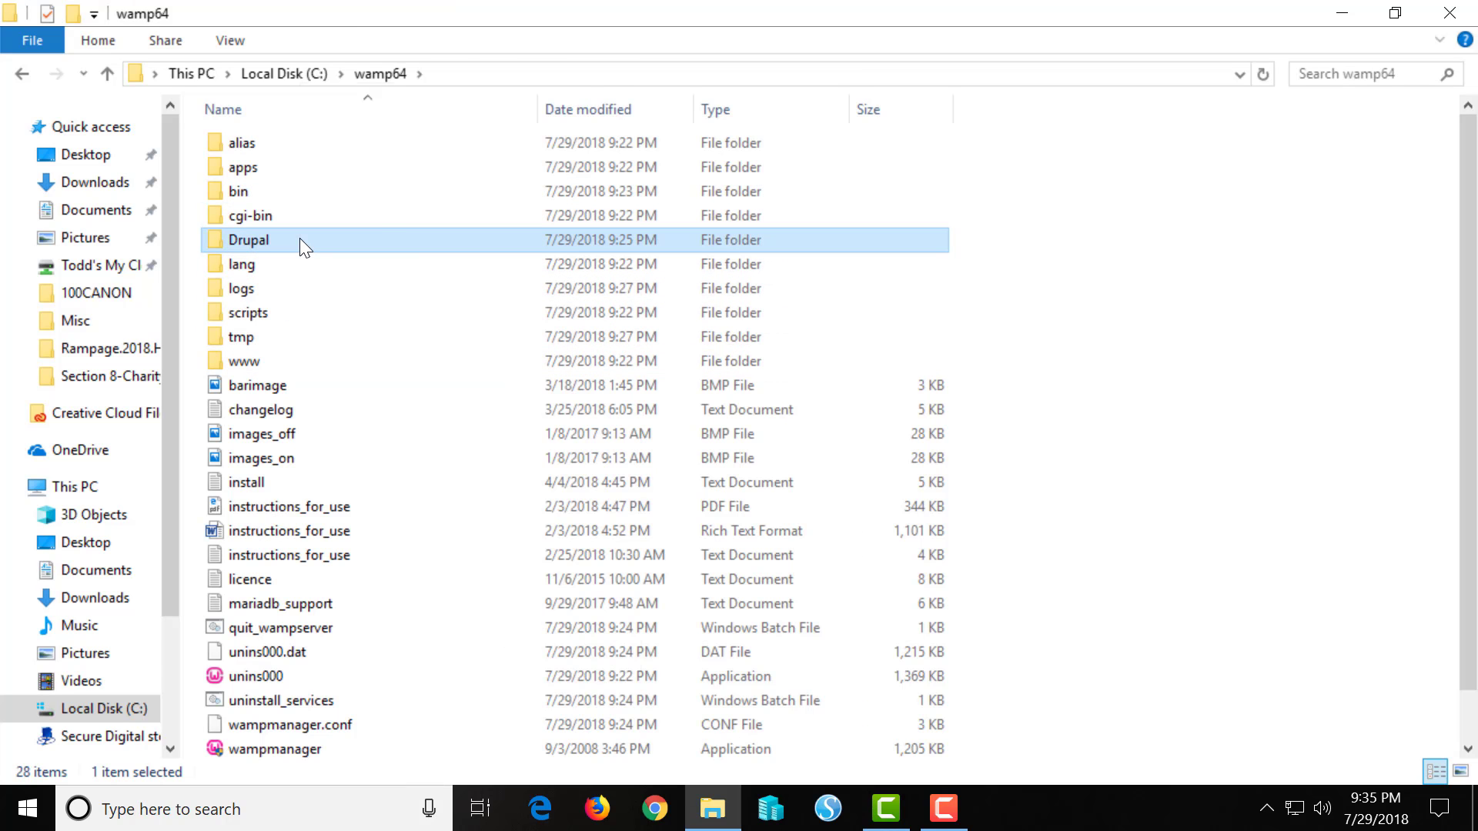
pyautogui.rightClick(298, 238)
pyautogui.moveTo(351, 569)
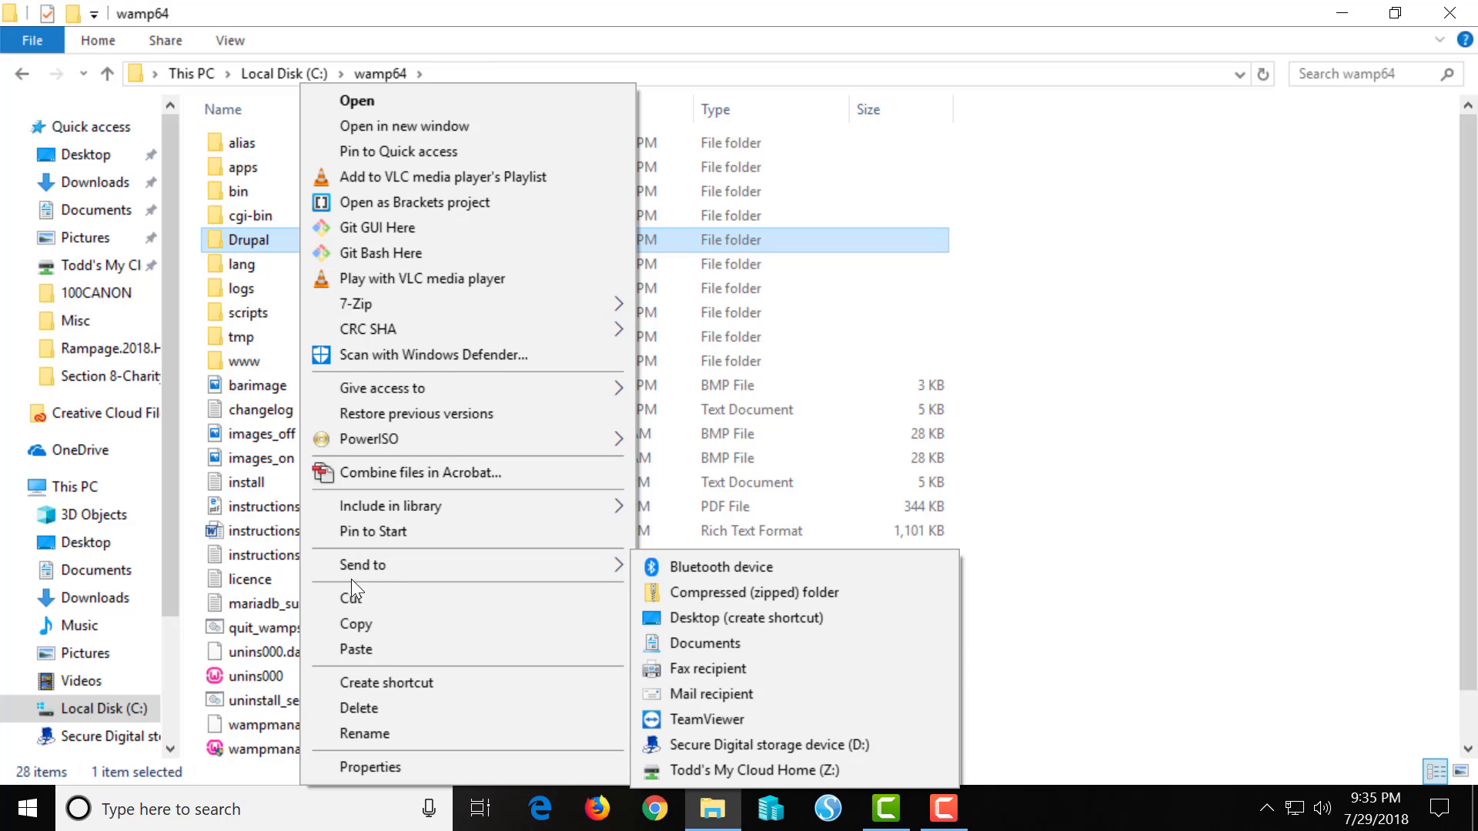
pyautogui.click(352, 598)
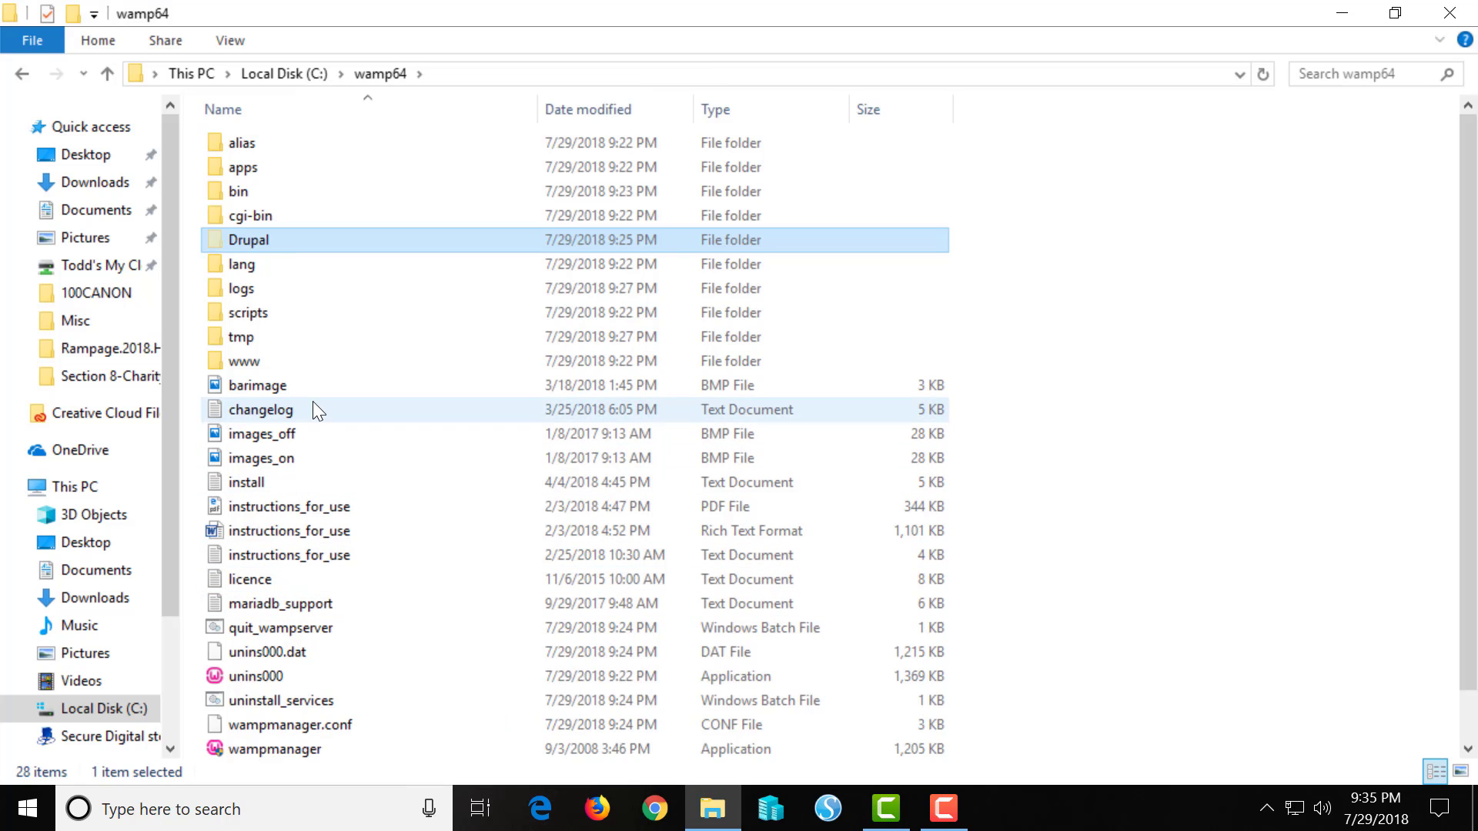
pyautogui.doubleClick(324, 361)
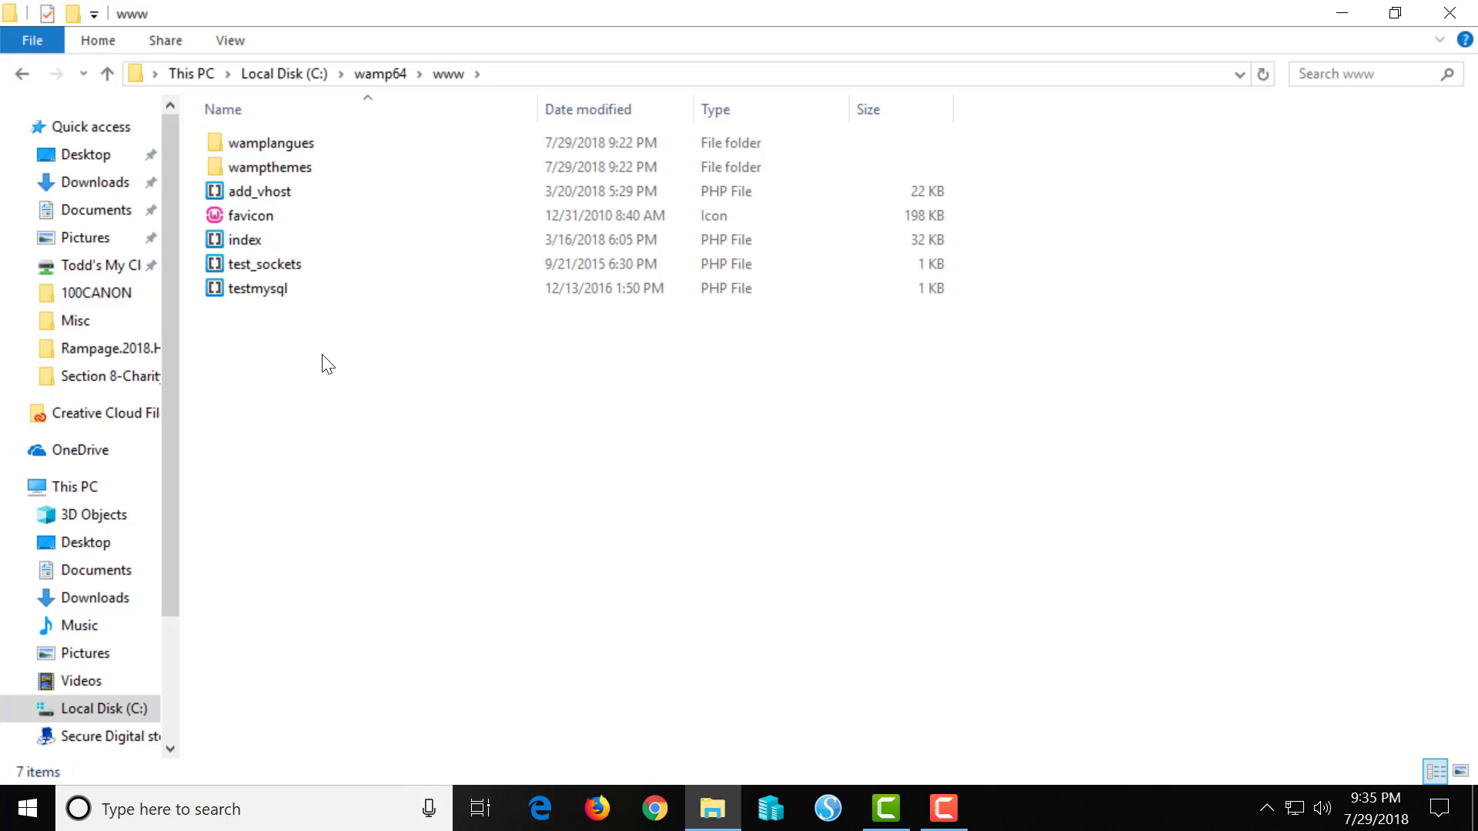
pyautogui.rightClick(322, 355)
pyautogui.click(372, 519)
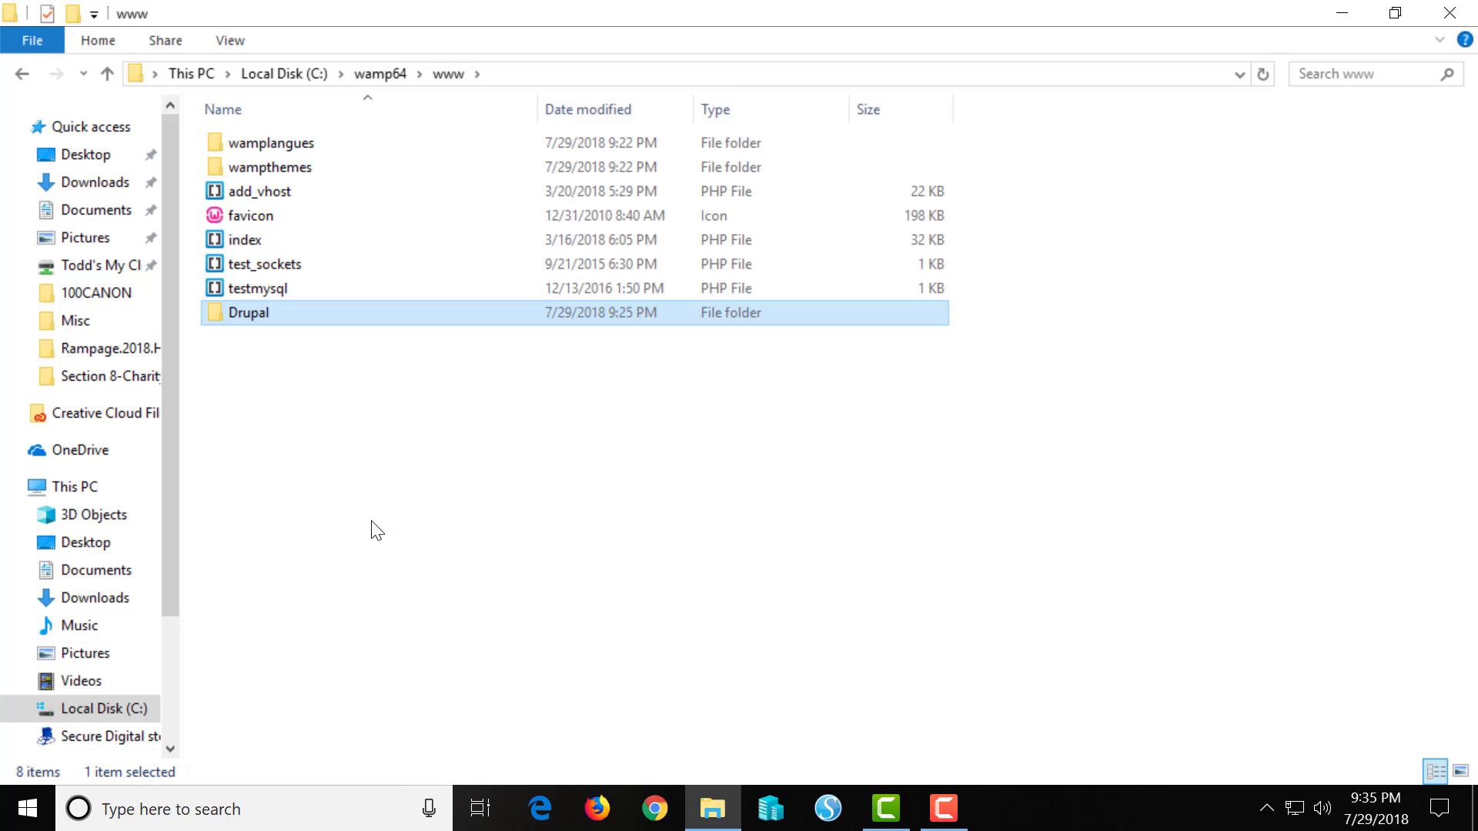
pyautogui.click(1449, 13)
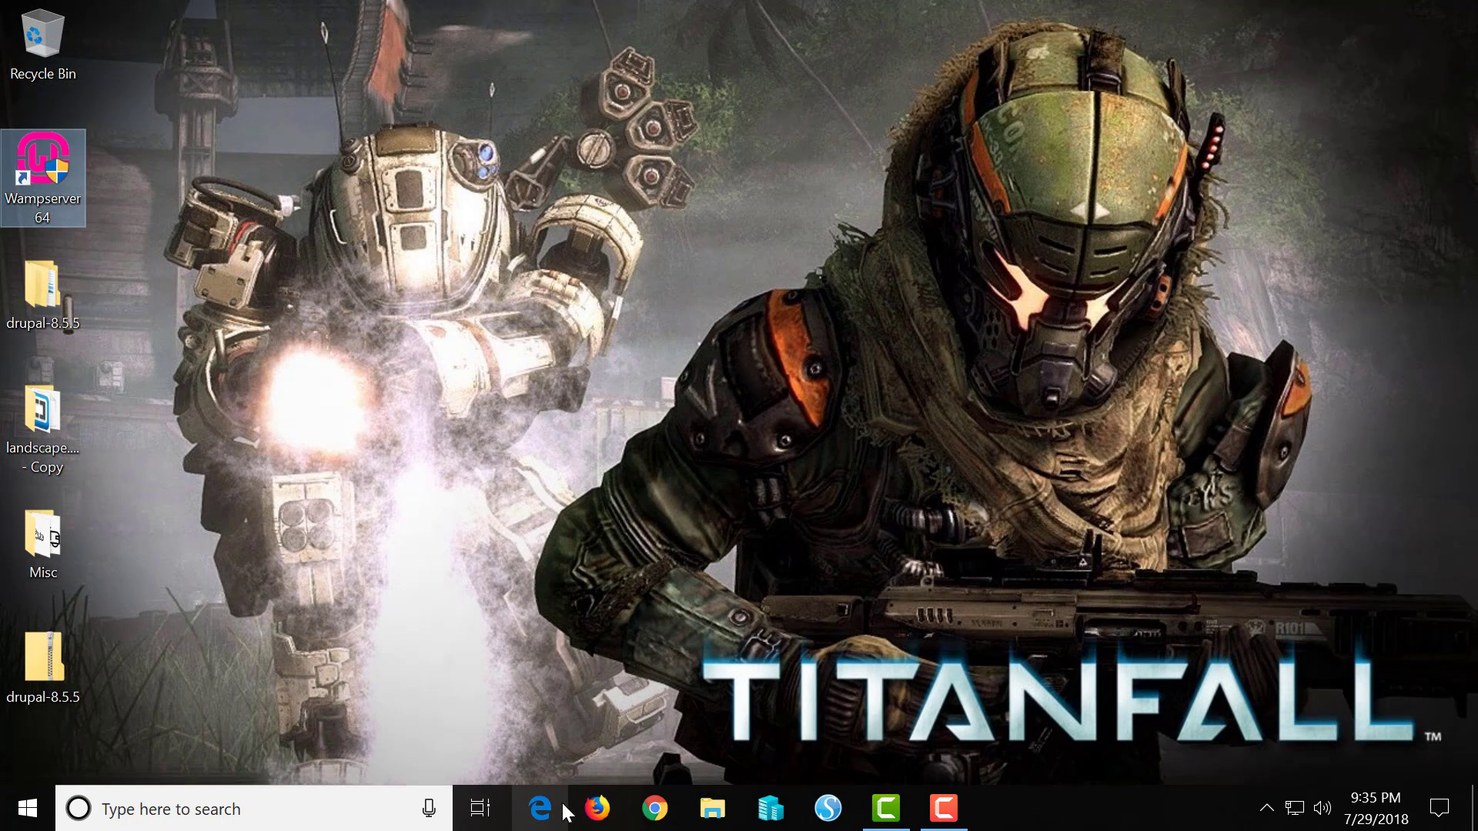
# Step: Open Microsoft Edge and go to localhost/Drupal to start the Drupal installer
pyautogui.click(539, 808)
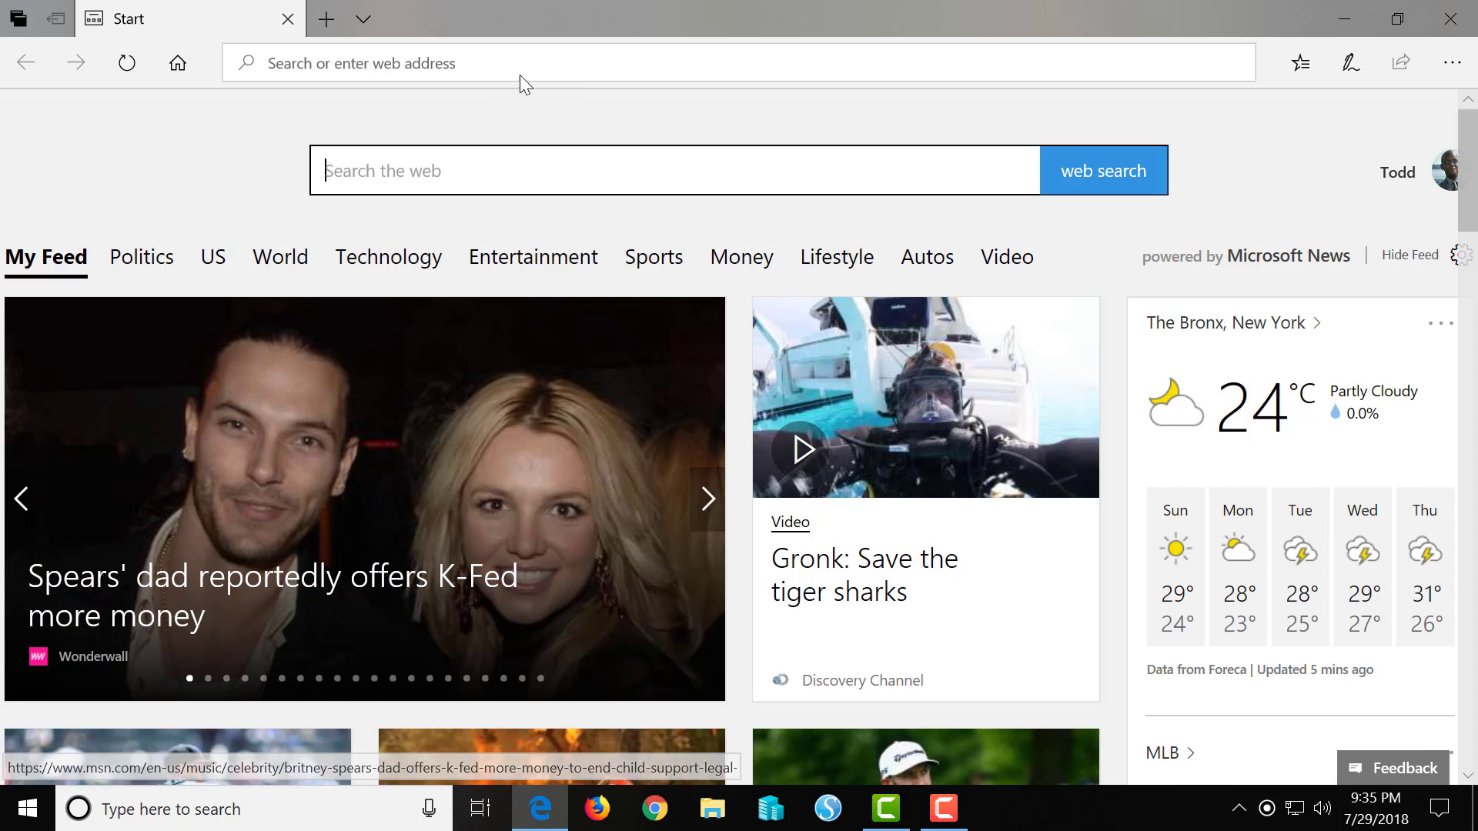
pyautogui.click(483, 53)
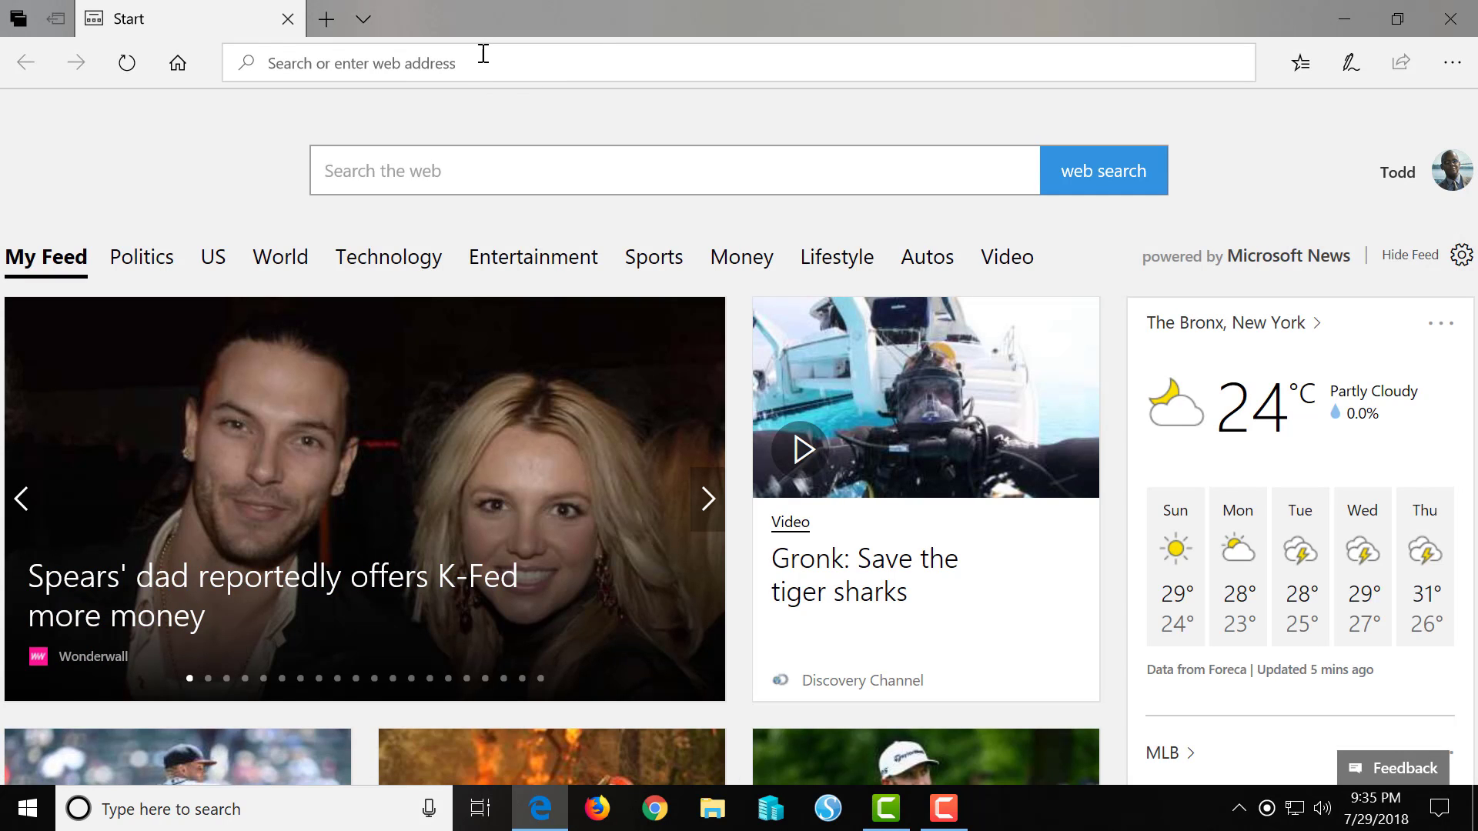
pyautogui.write('localh')
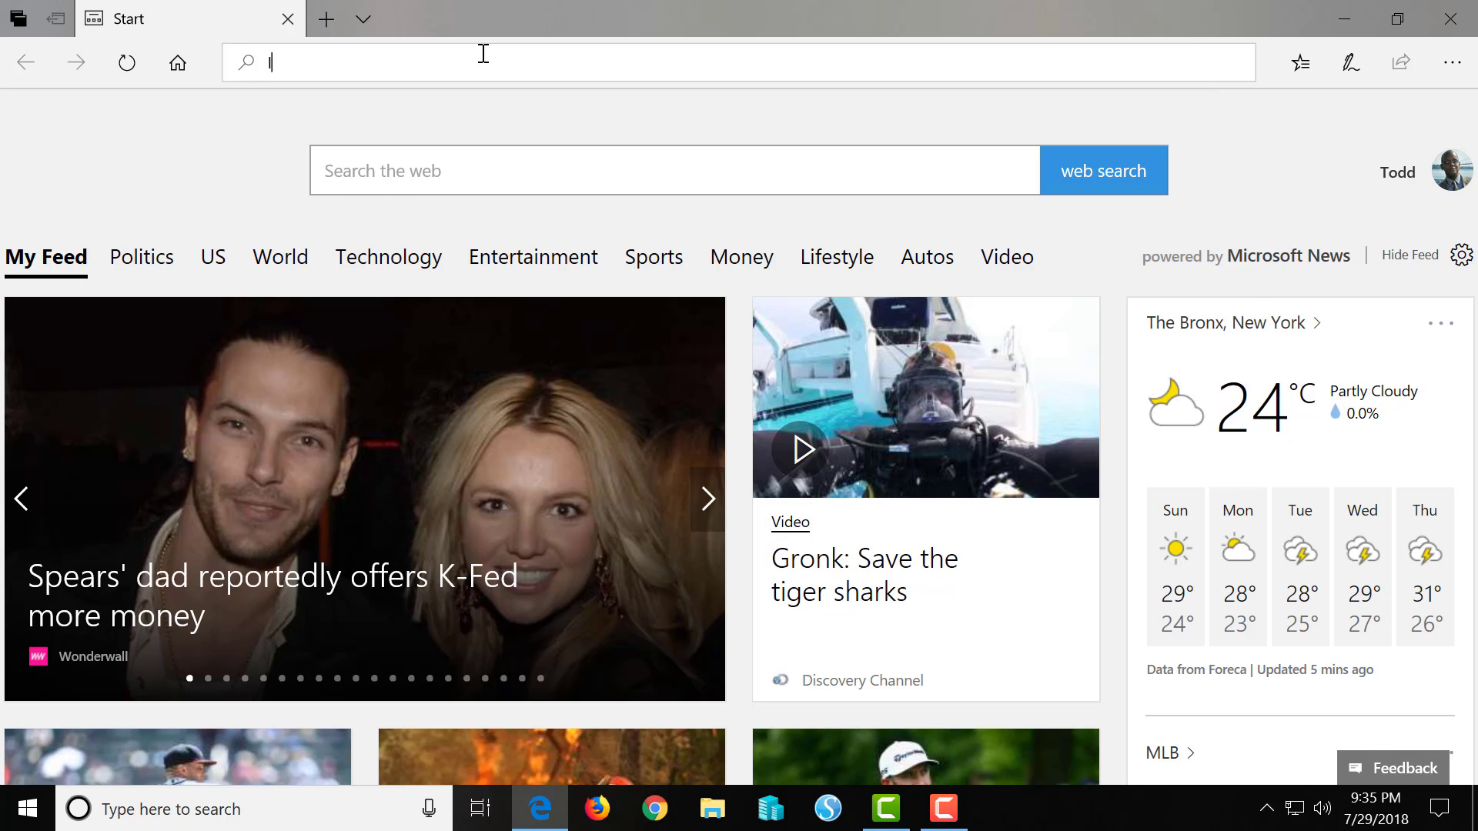
pyautogui.write('ost/')
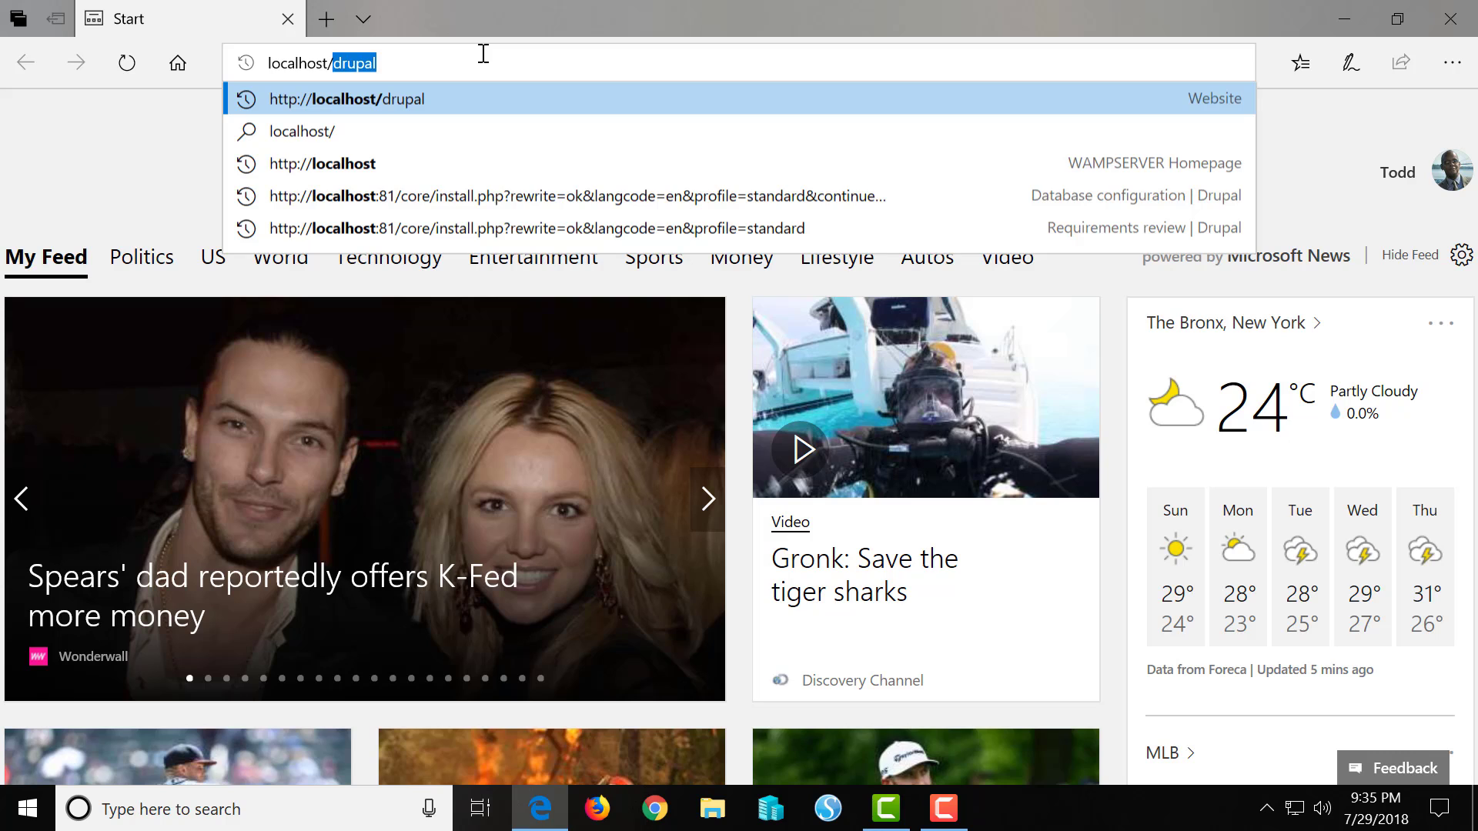
pyautogui.write('Drupal')
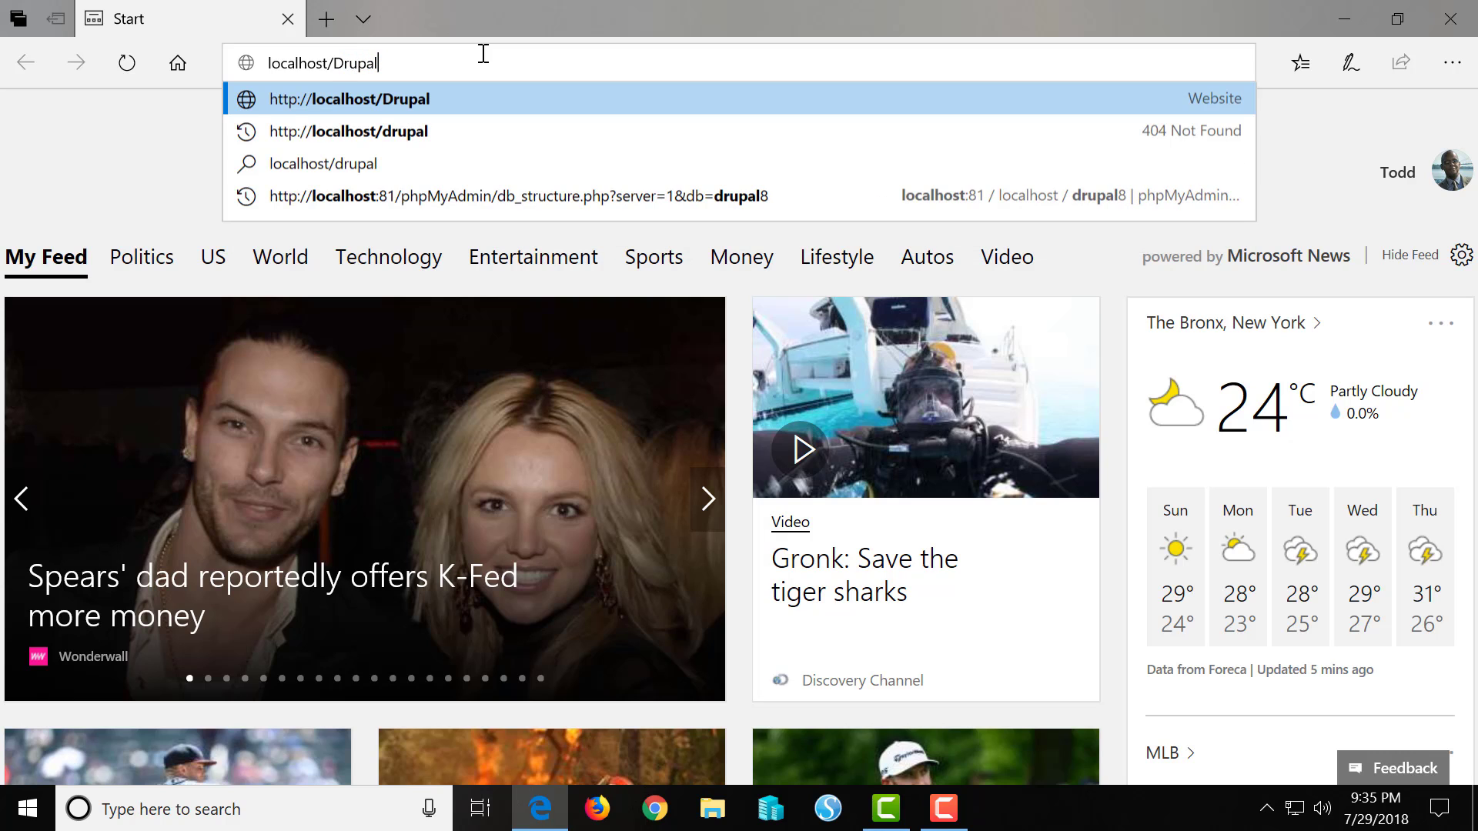
pyautogui.press('Return')
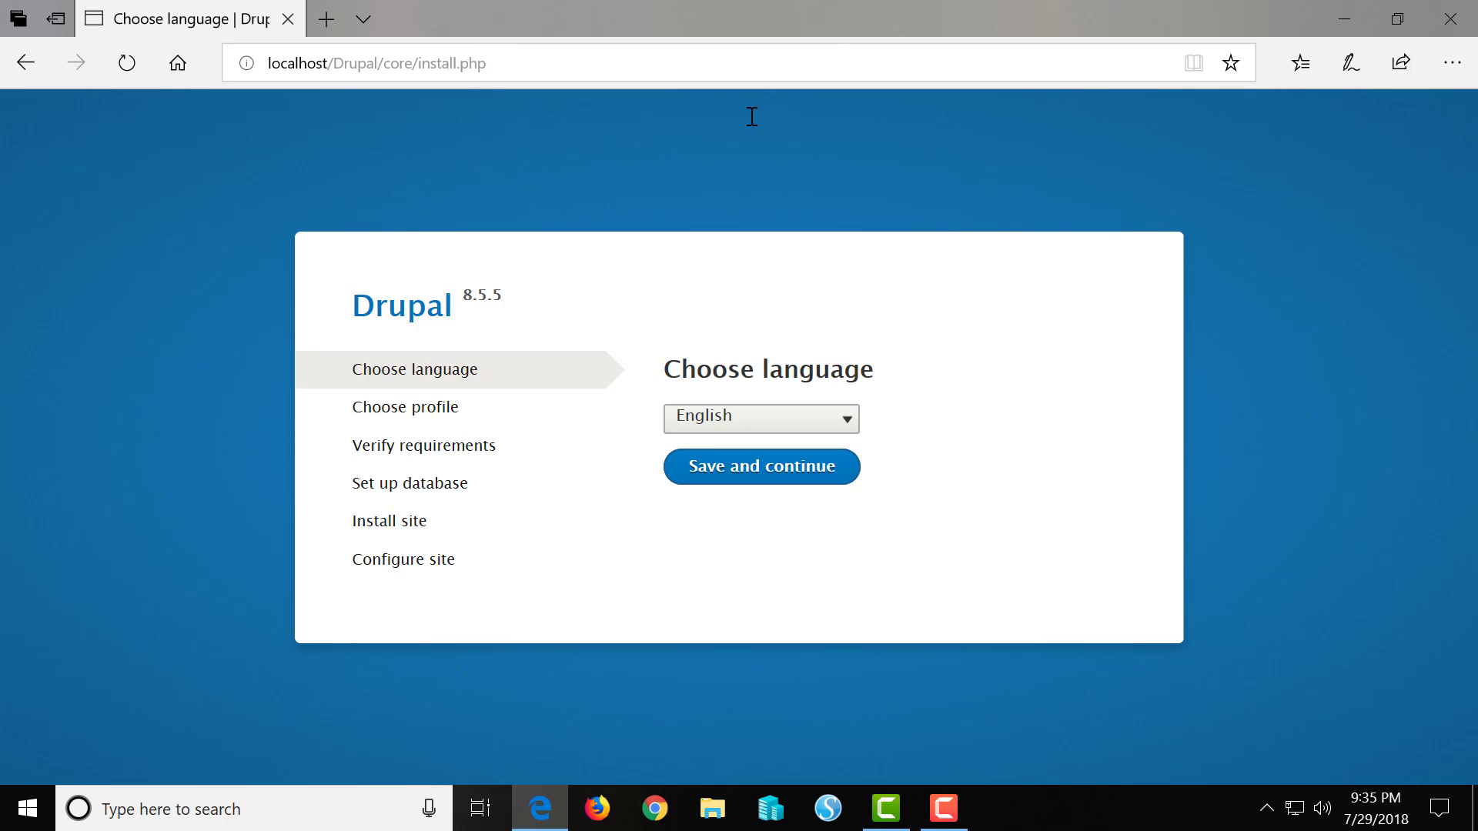
# Step: Accept English and the Standard installation profile, and continue past the requirements review despite its warnings
pyautogui.click(762, 471)
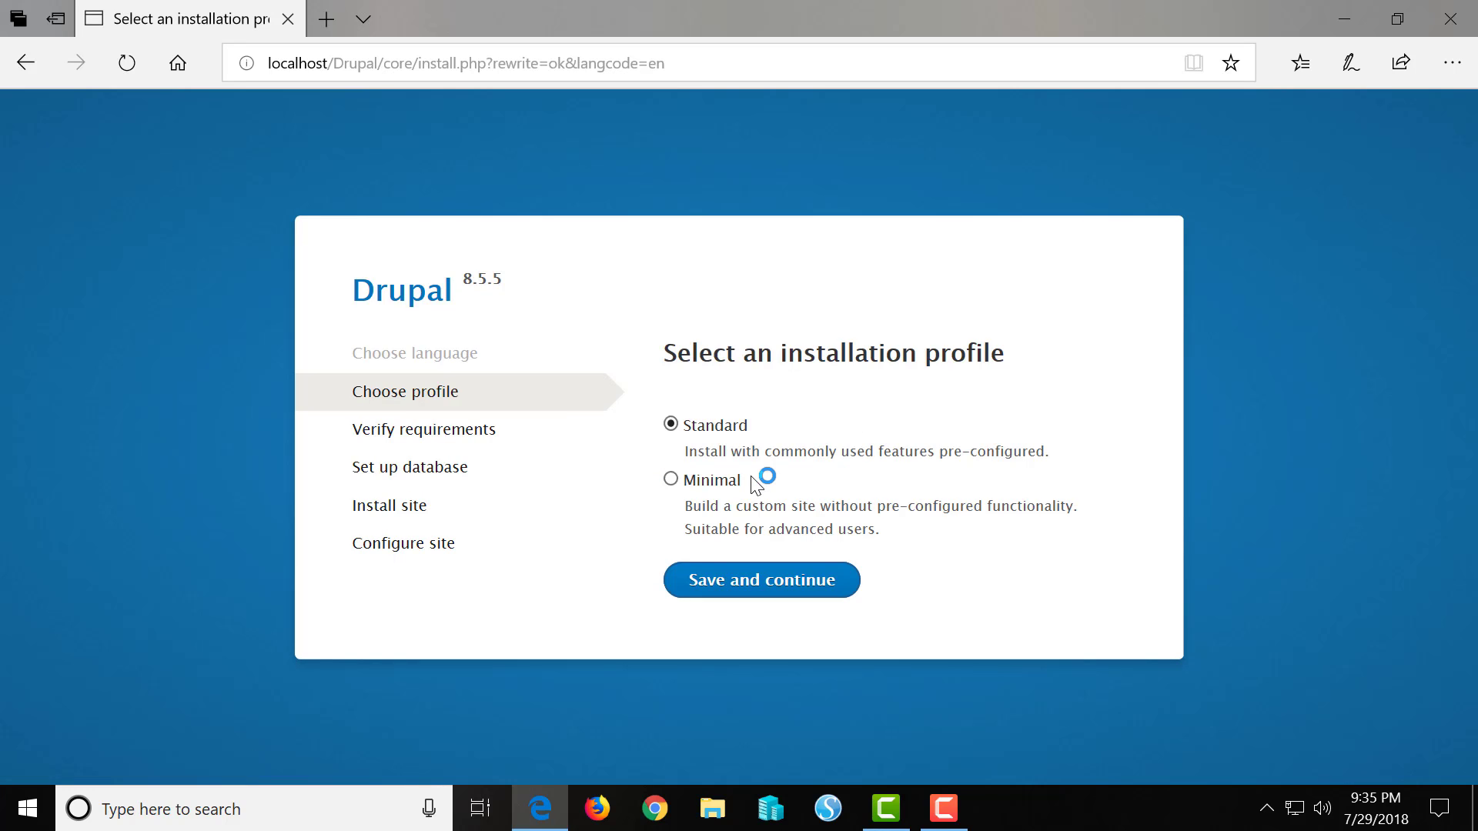
pyautogui.click(727, 586)
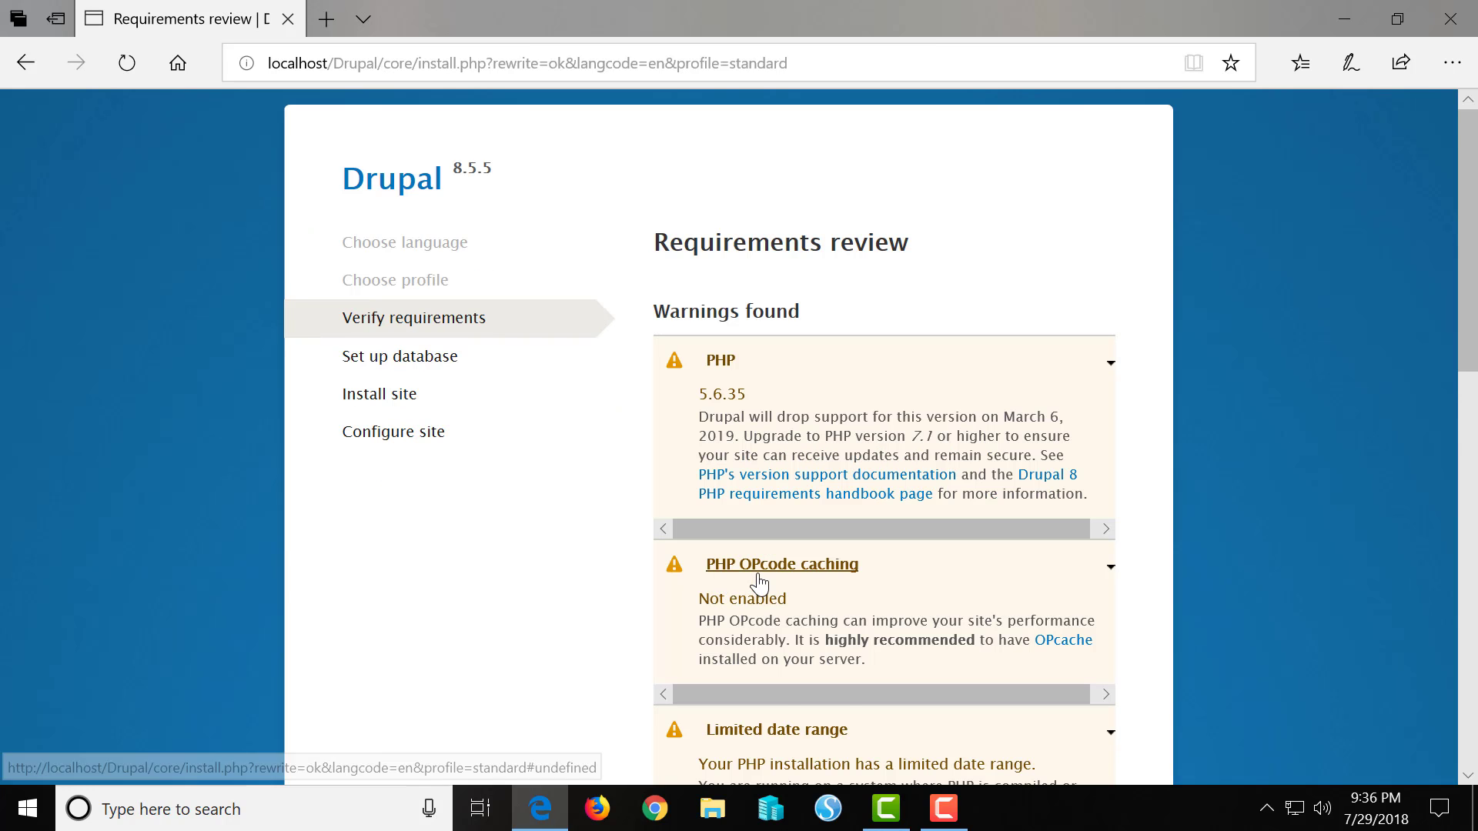
pyautogui.scroll(-10, 725, 575)
pyautogui.scroll(-3, 761, 579)
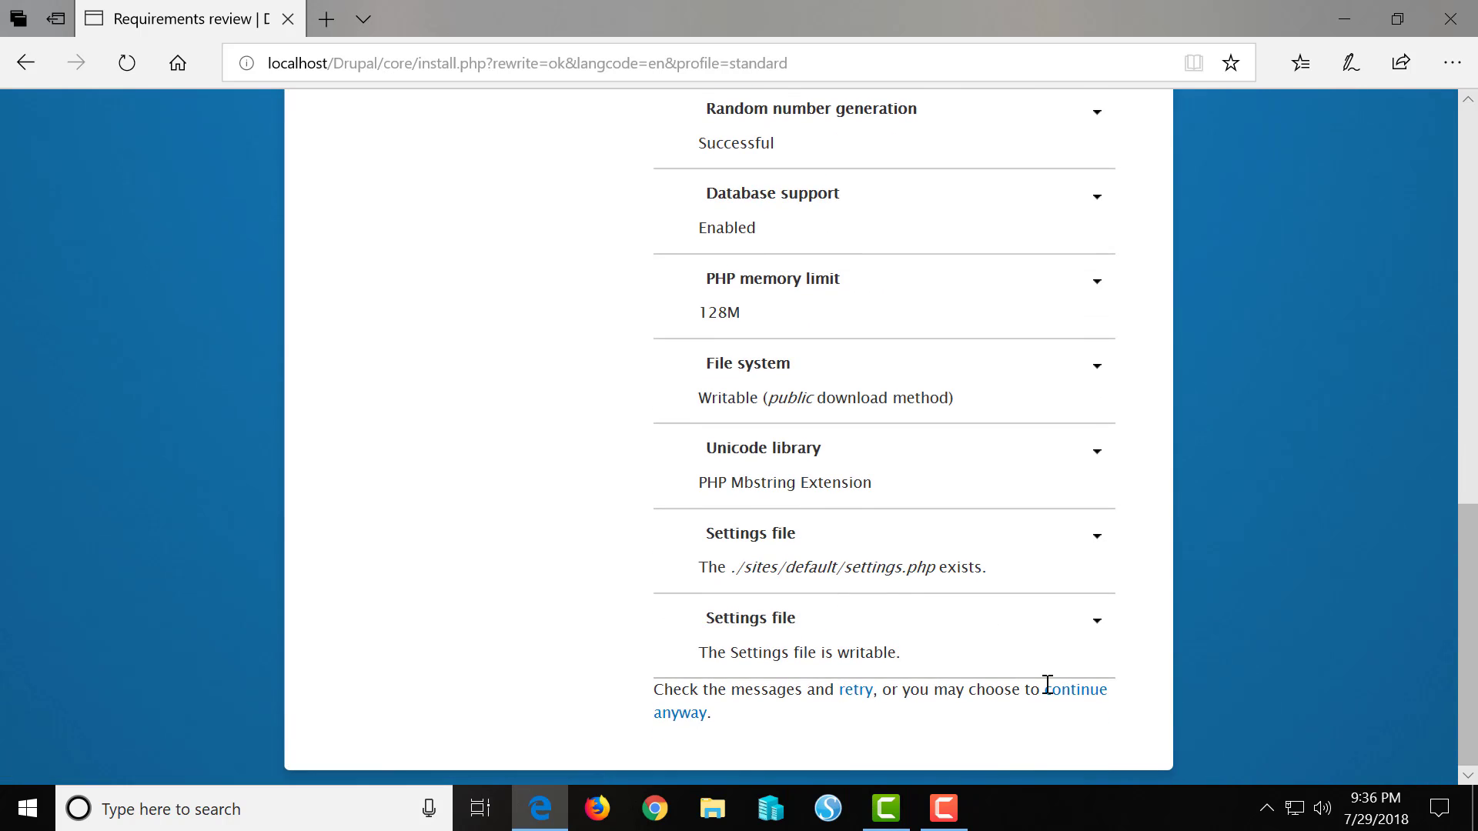
pyautogui.click(1103, 699)
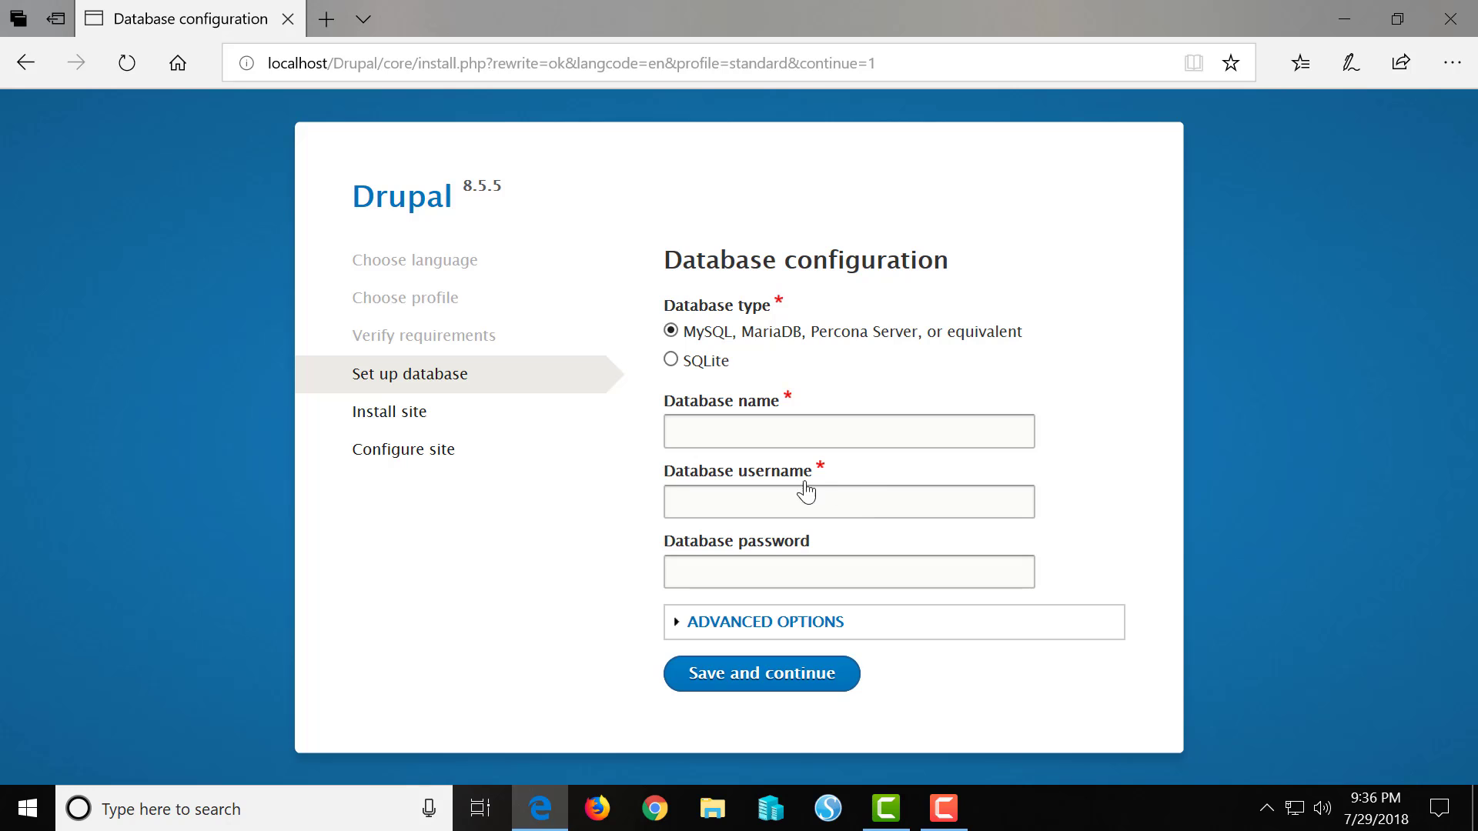
# Step: Submit the MySQL database configuration with database name Drupal, username root and a blank password
pyautogui.click(727, 424)
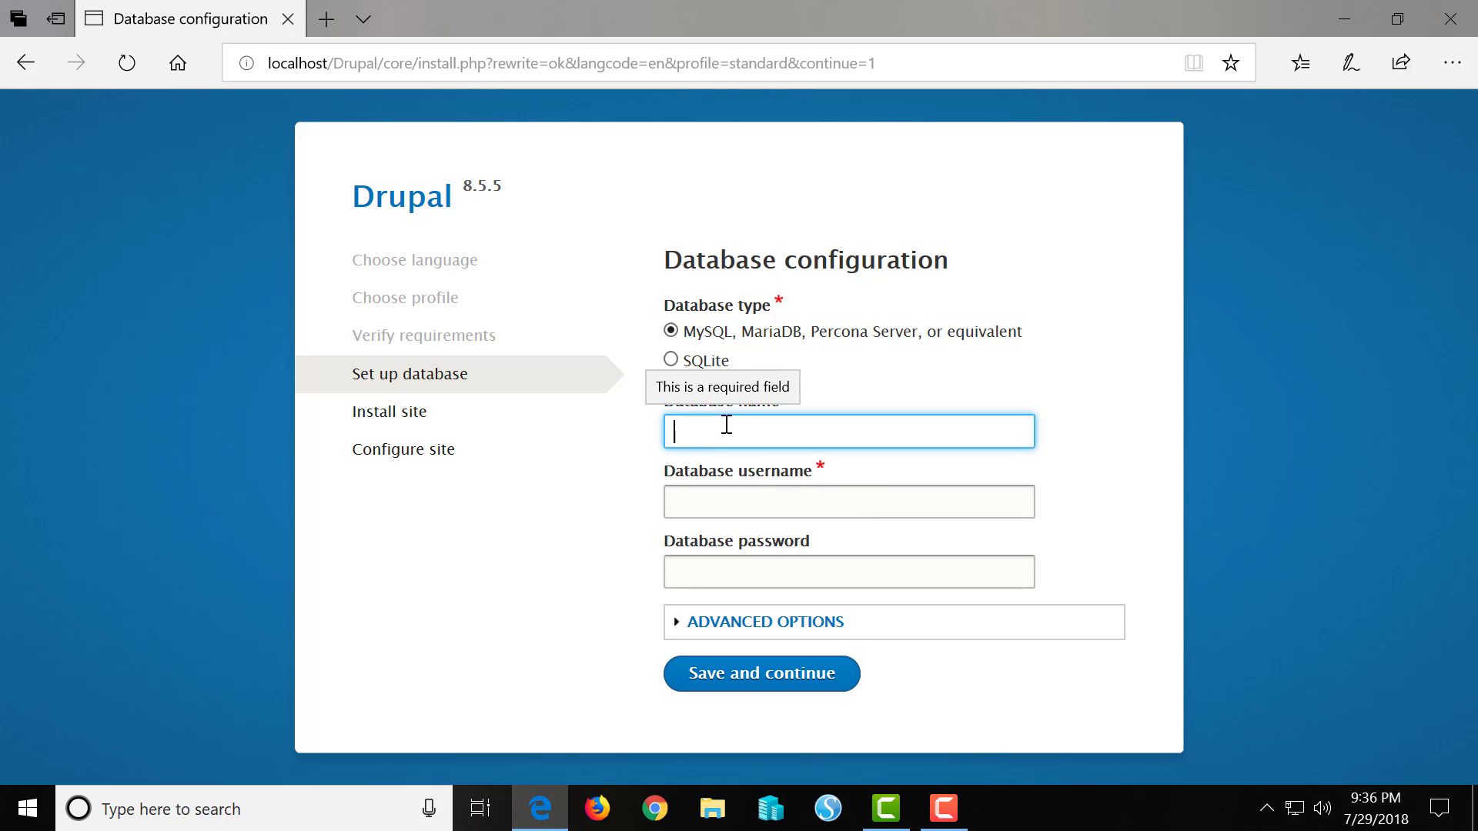
pyautogui.write('Drupal')
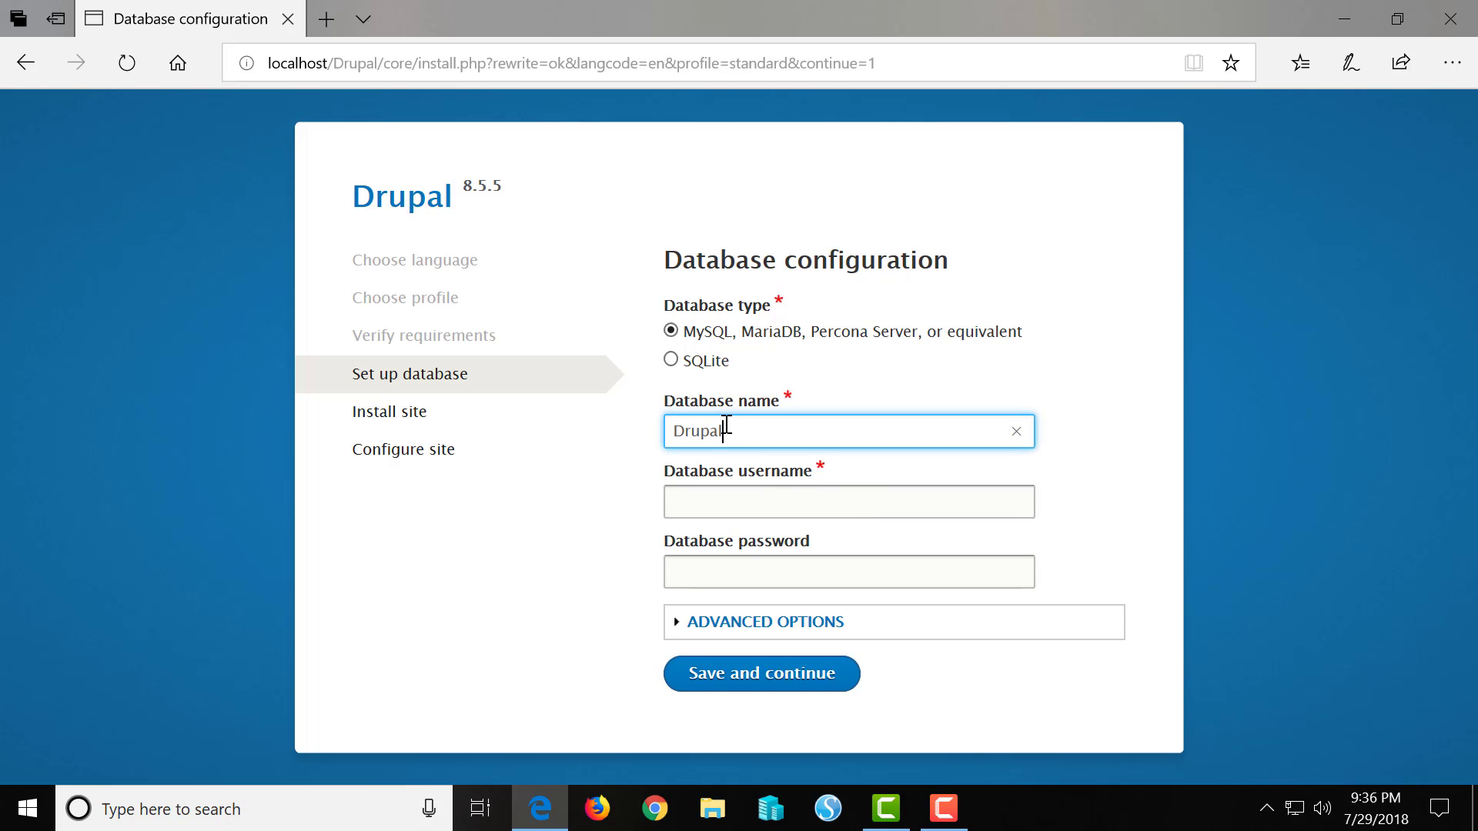
pyautogui.click(719, 498)
pyautogui.write('root')
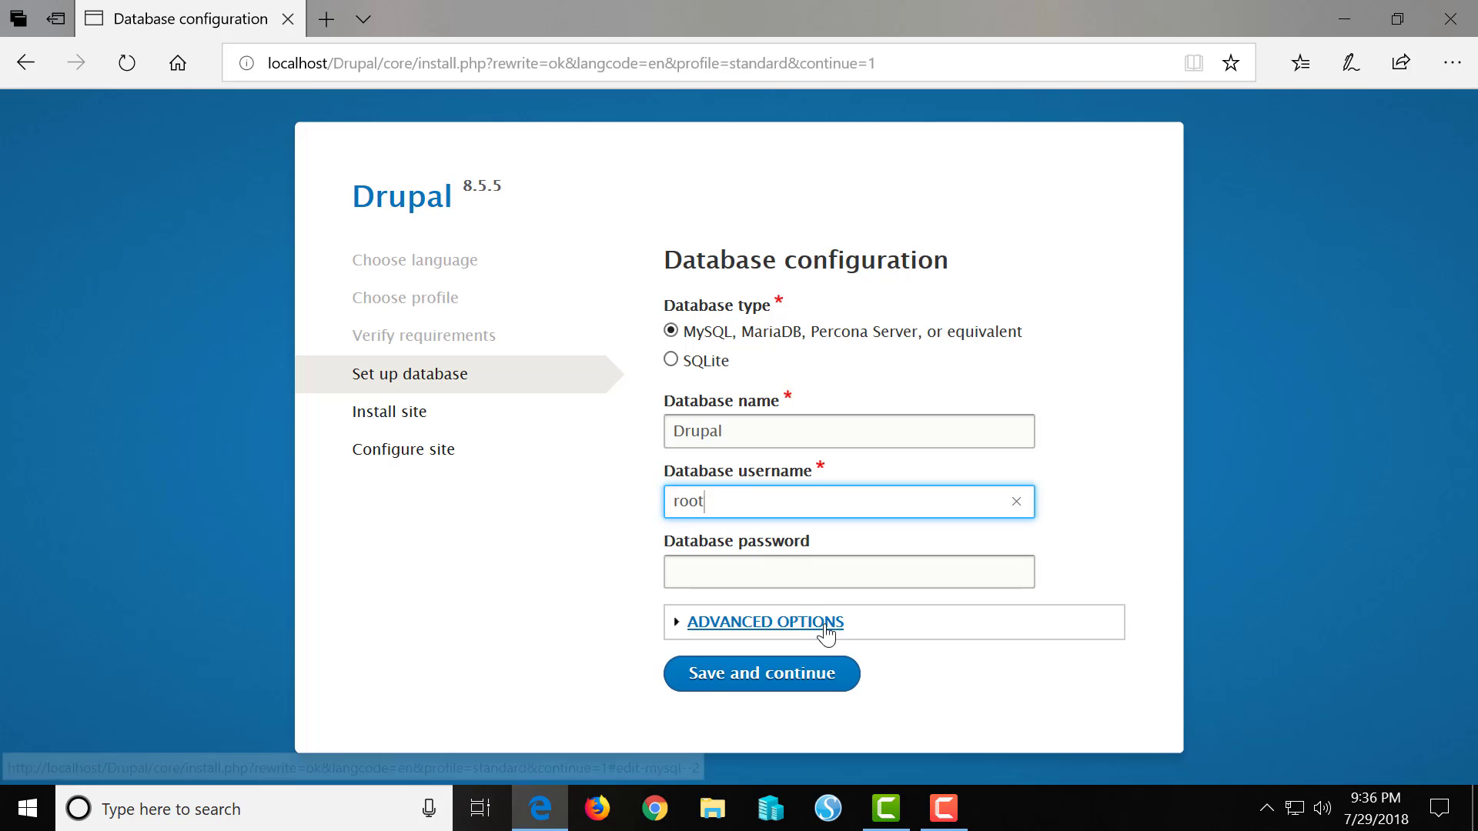
pyautogui.click(781, 685)
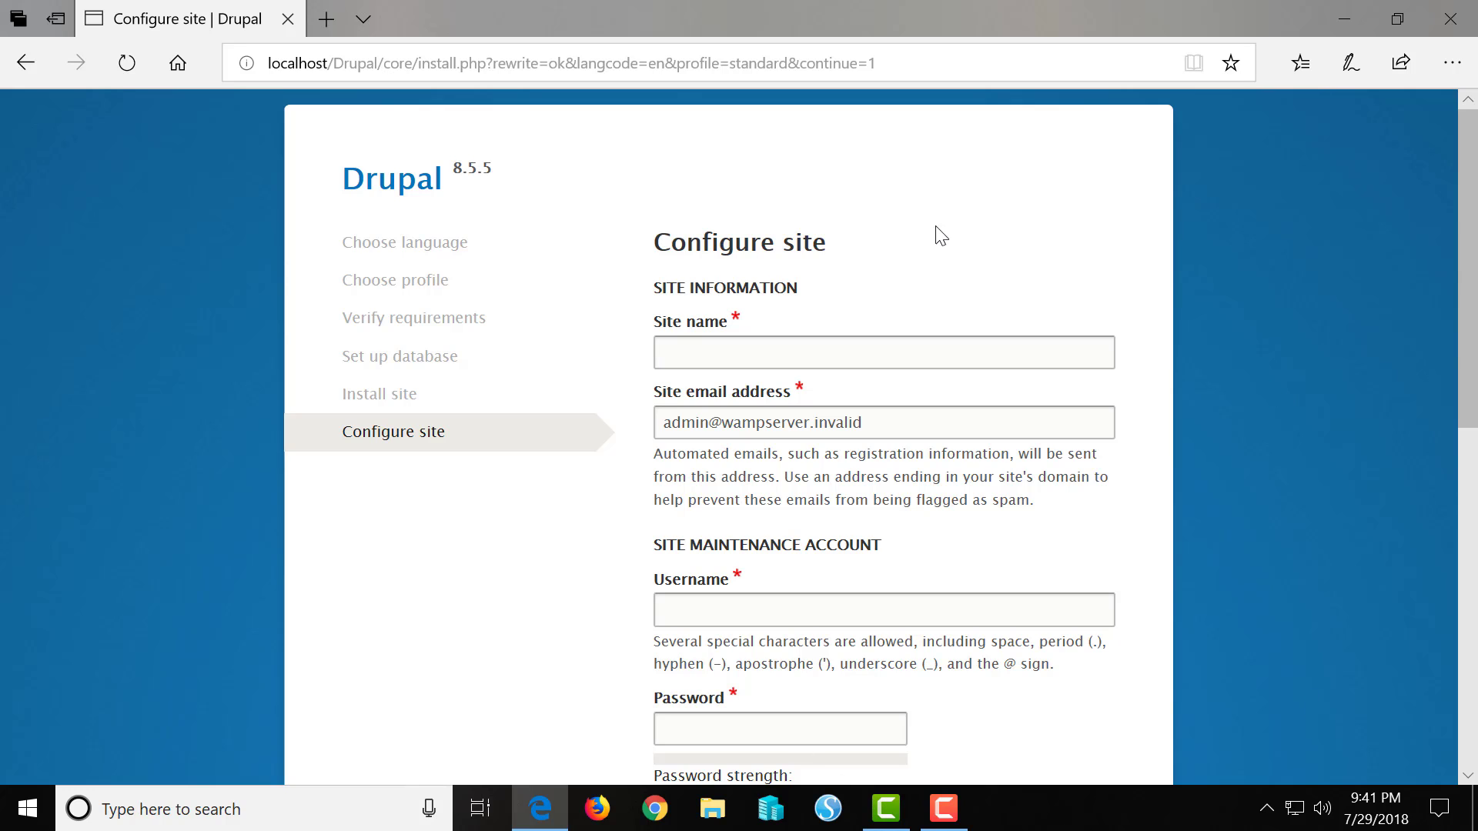
# Step: Set the site name to Drupal Test Site and replace the site email address with the administrator's e-mail
pyautogui.click(758, 354)
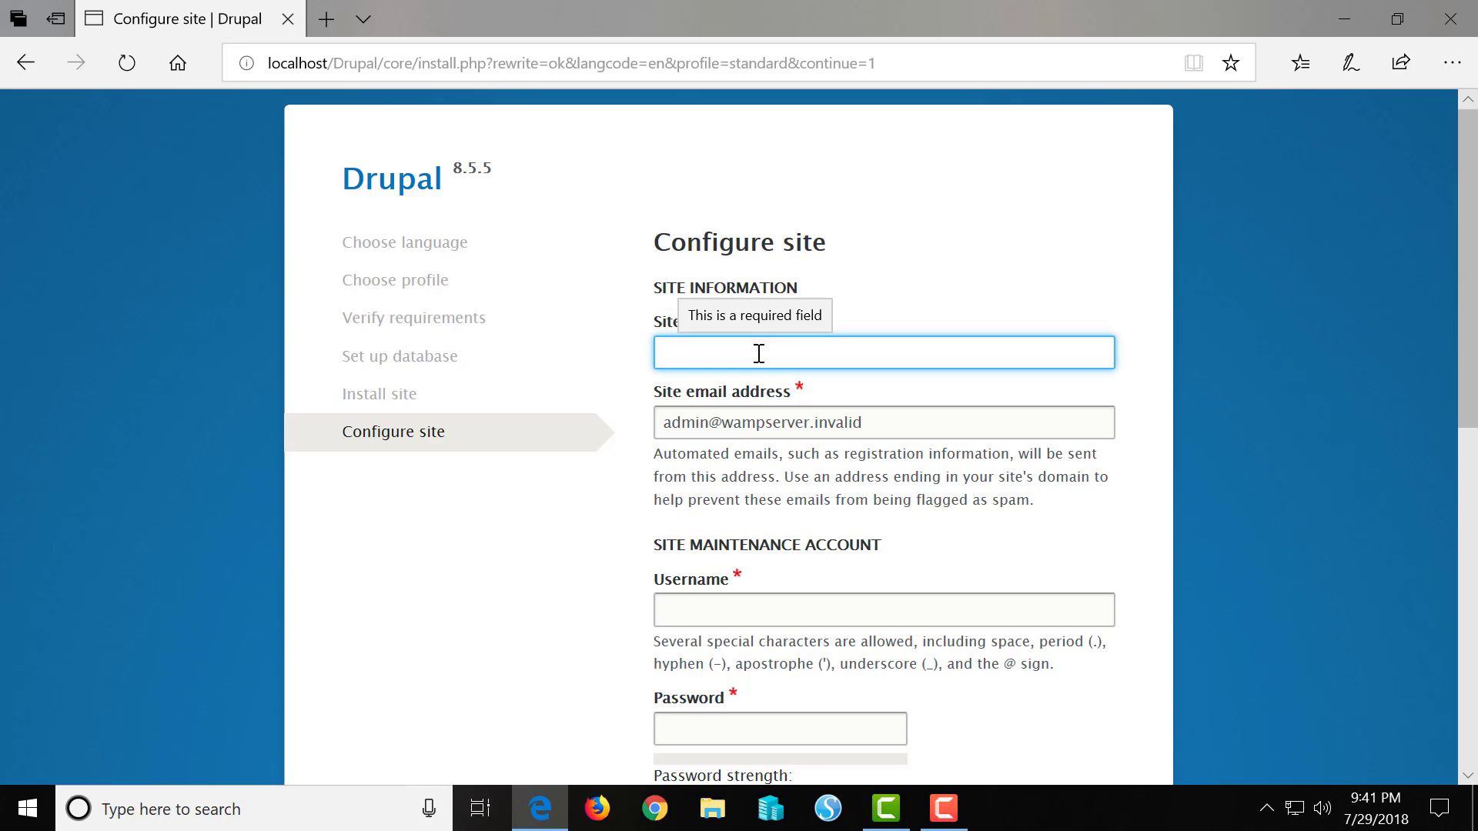
pyautogui.write('Dru')
pyautogui.write('p')
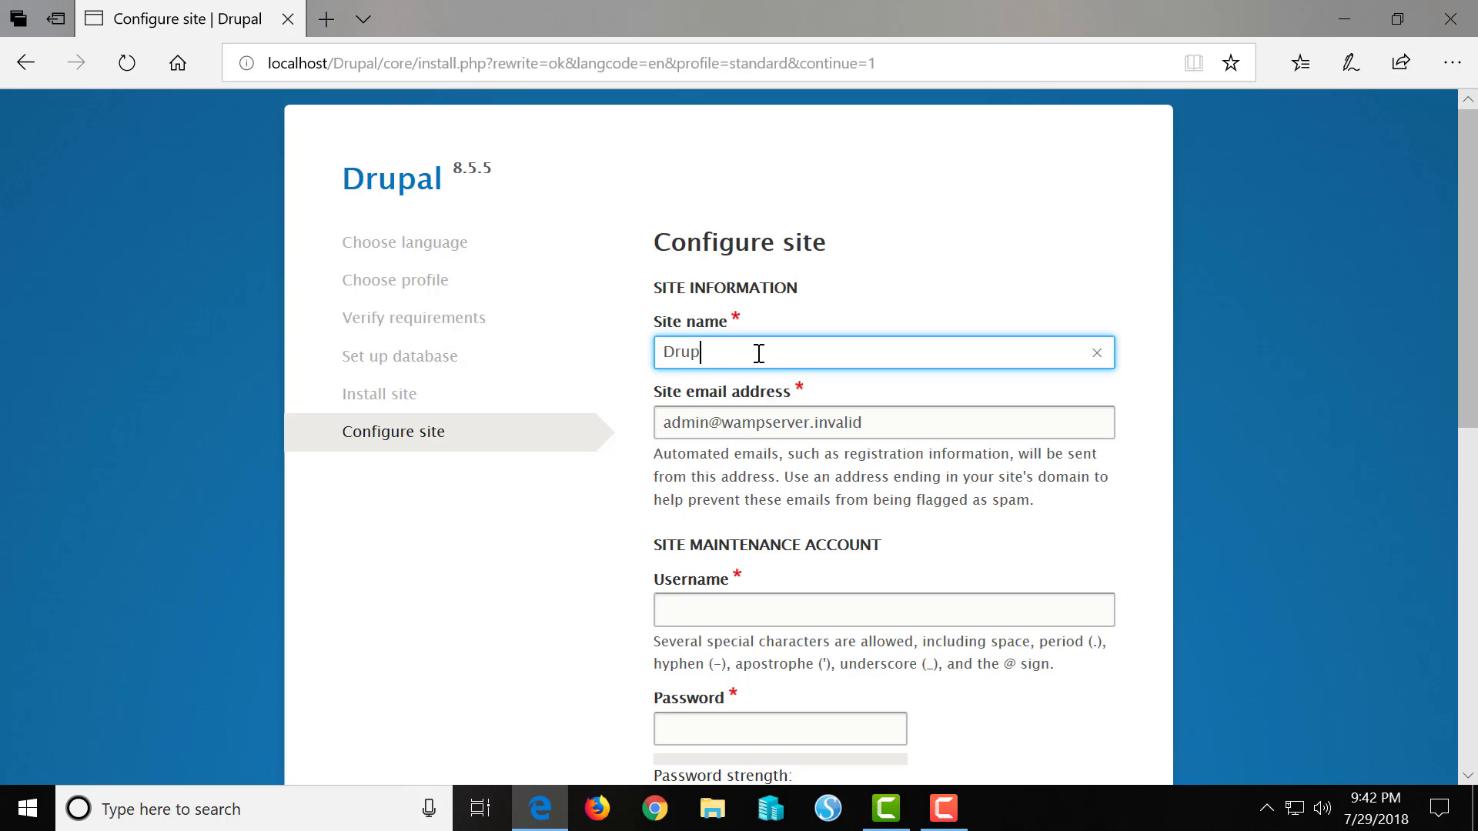
pyautogui.write('al Test Site')
pyautogui.click(870, 428)
pyautogui.moveTo(870, 428); pyautogui.dragTo(722, 434)
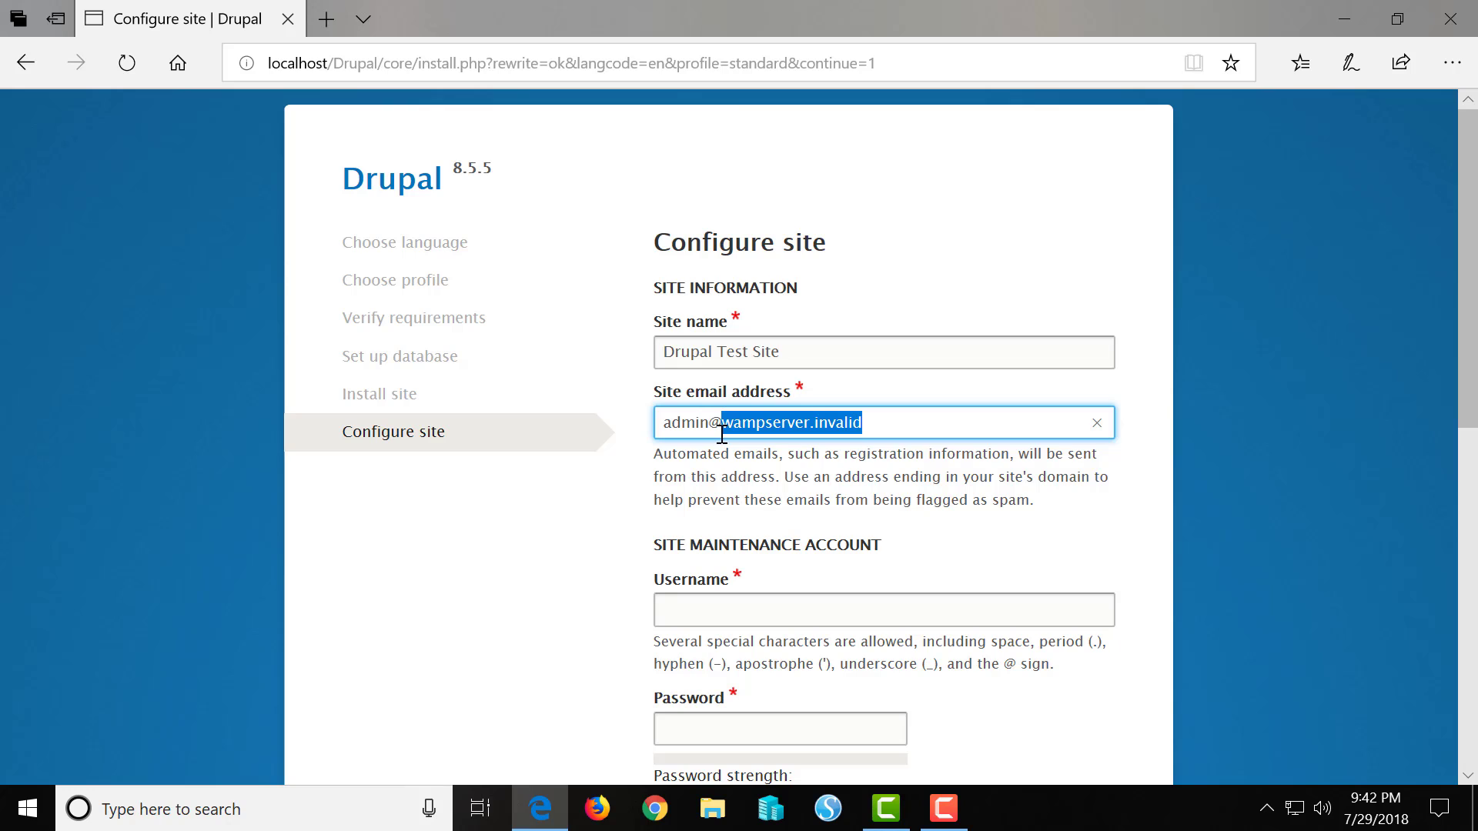
pyautogui.write('admin@admin')
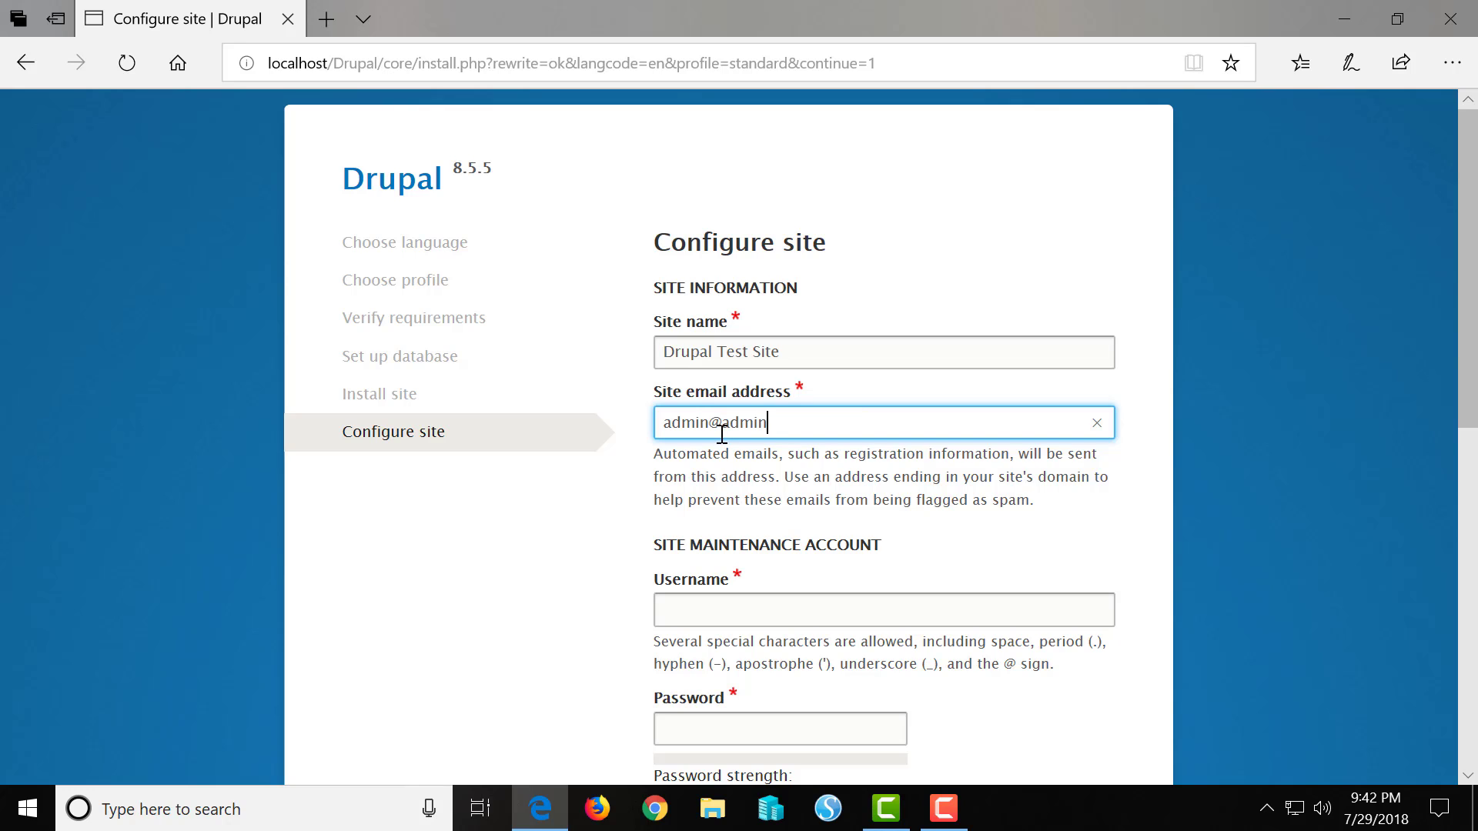
pyautogui.write('.com')
# Step: Enter the administrator's username for the site maintenance account
pyautogui.scroll(-1, 755, 629)
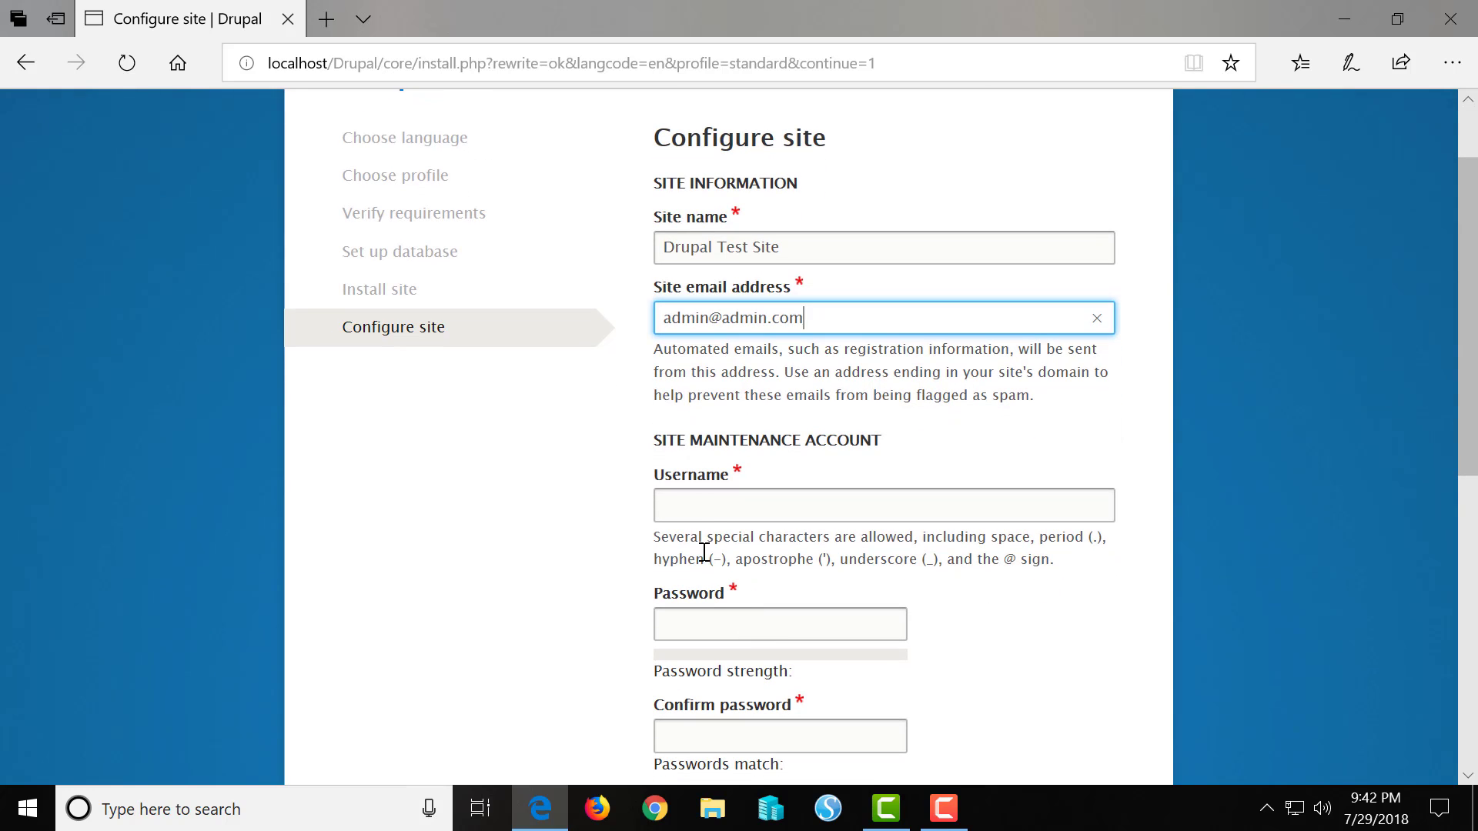
pyautogui.click(695, 515)
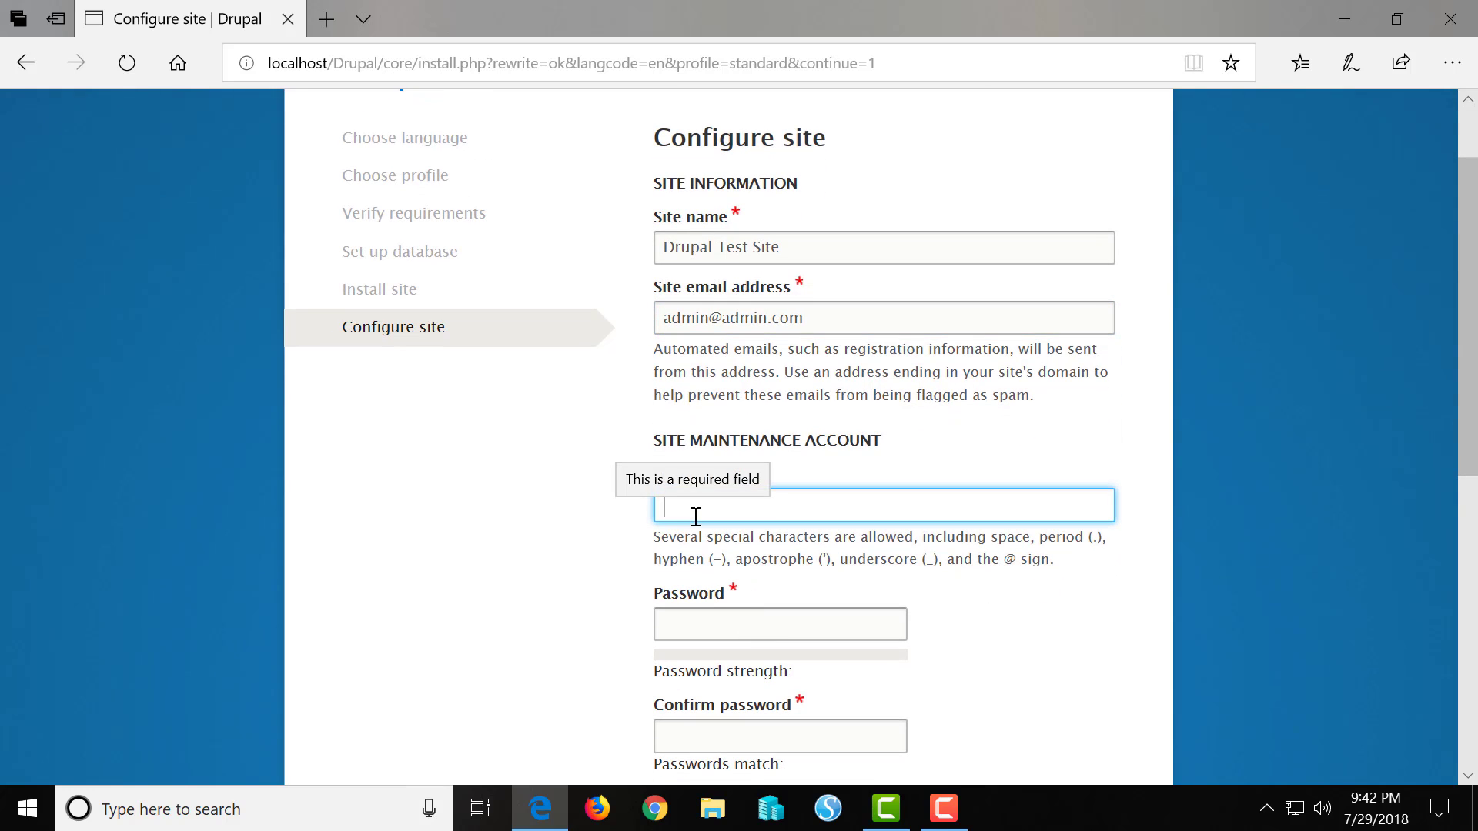
pyautogui.write('todd')
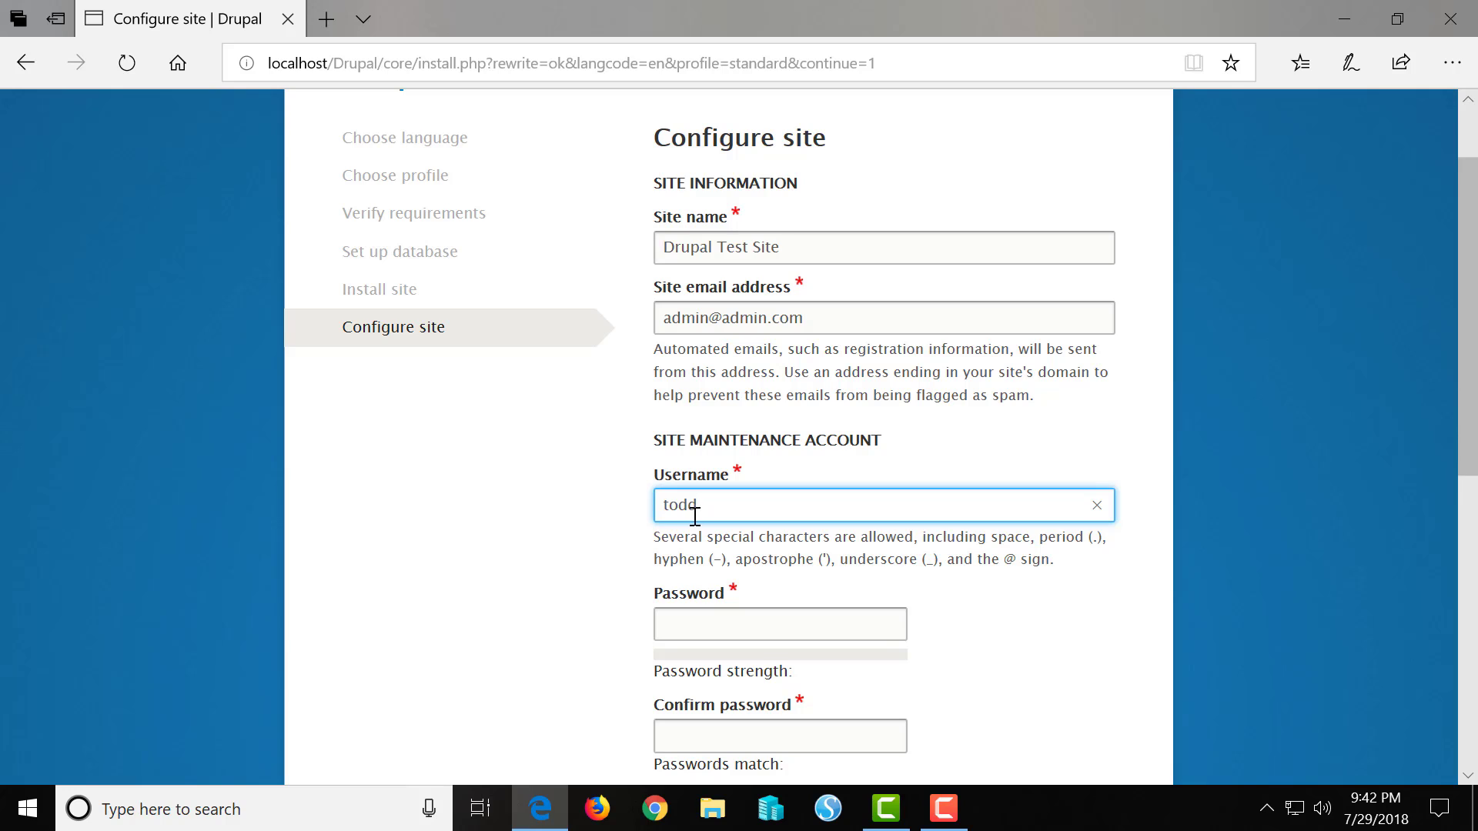
# Step: Try an initial password for the site maintenance account, confirm it, and retype the password field
pyautogui.click(744, 634)
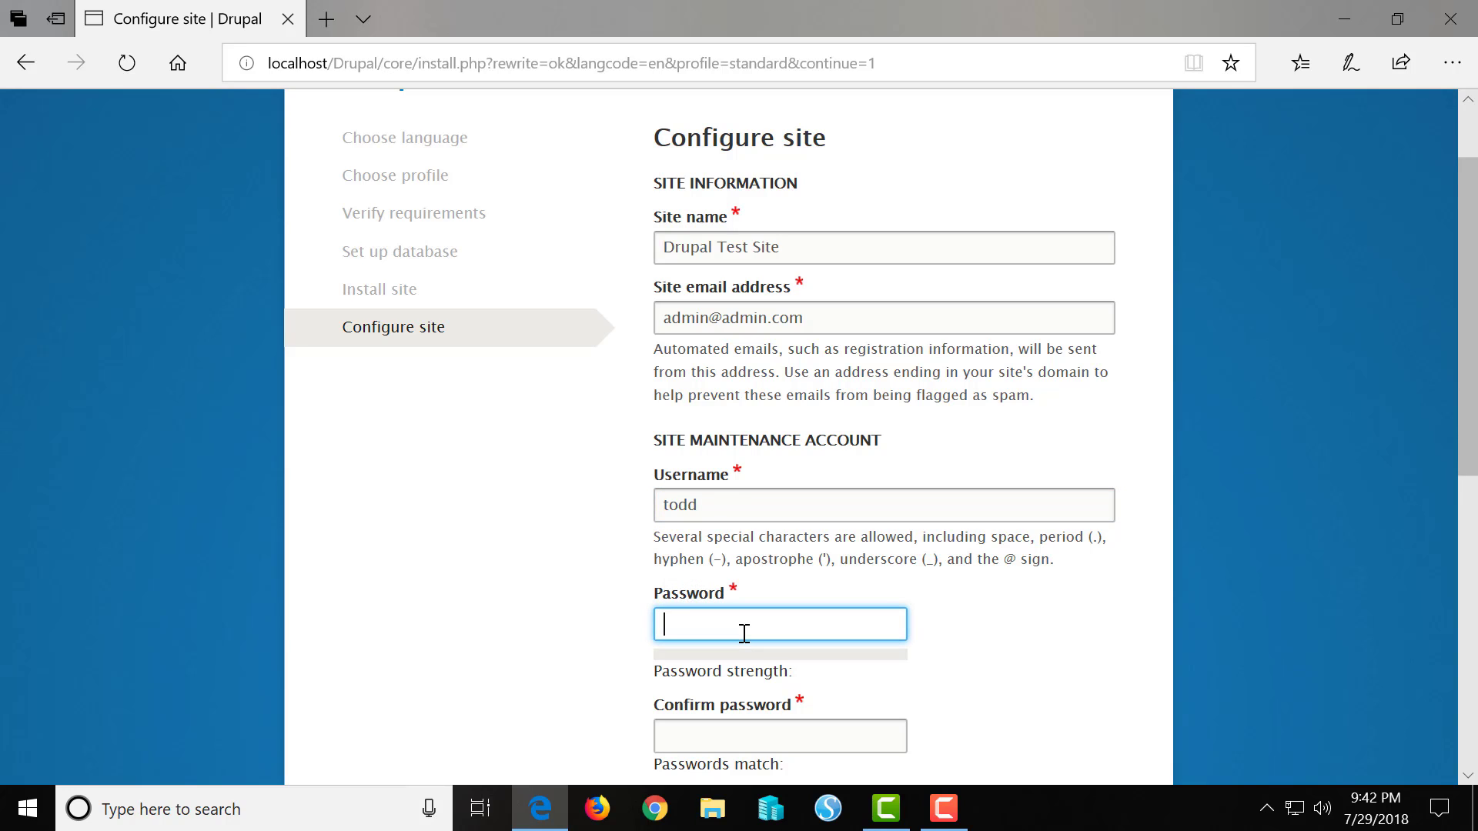
pyautogui.write('******')
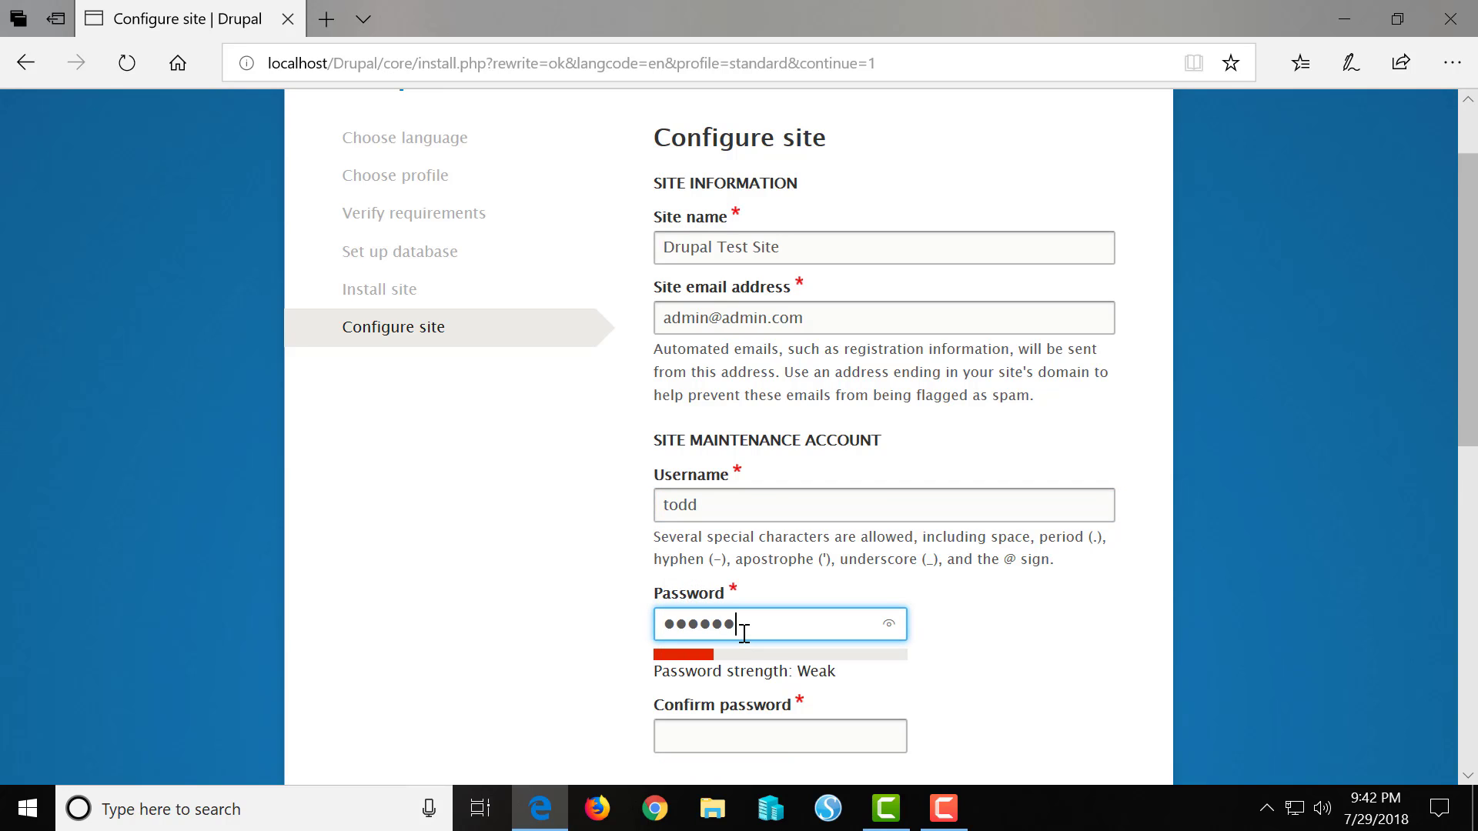
pyautogui.write('**')
pyautogui.press('Tab')
pyautogui.write('*')
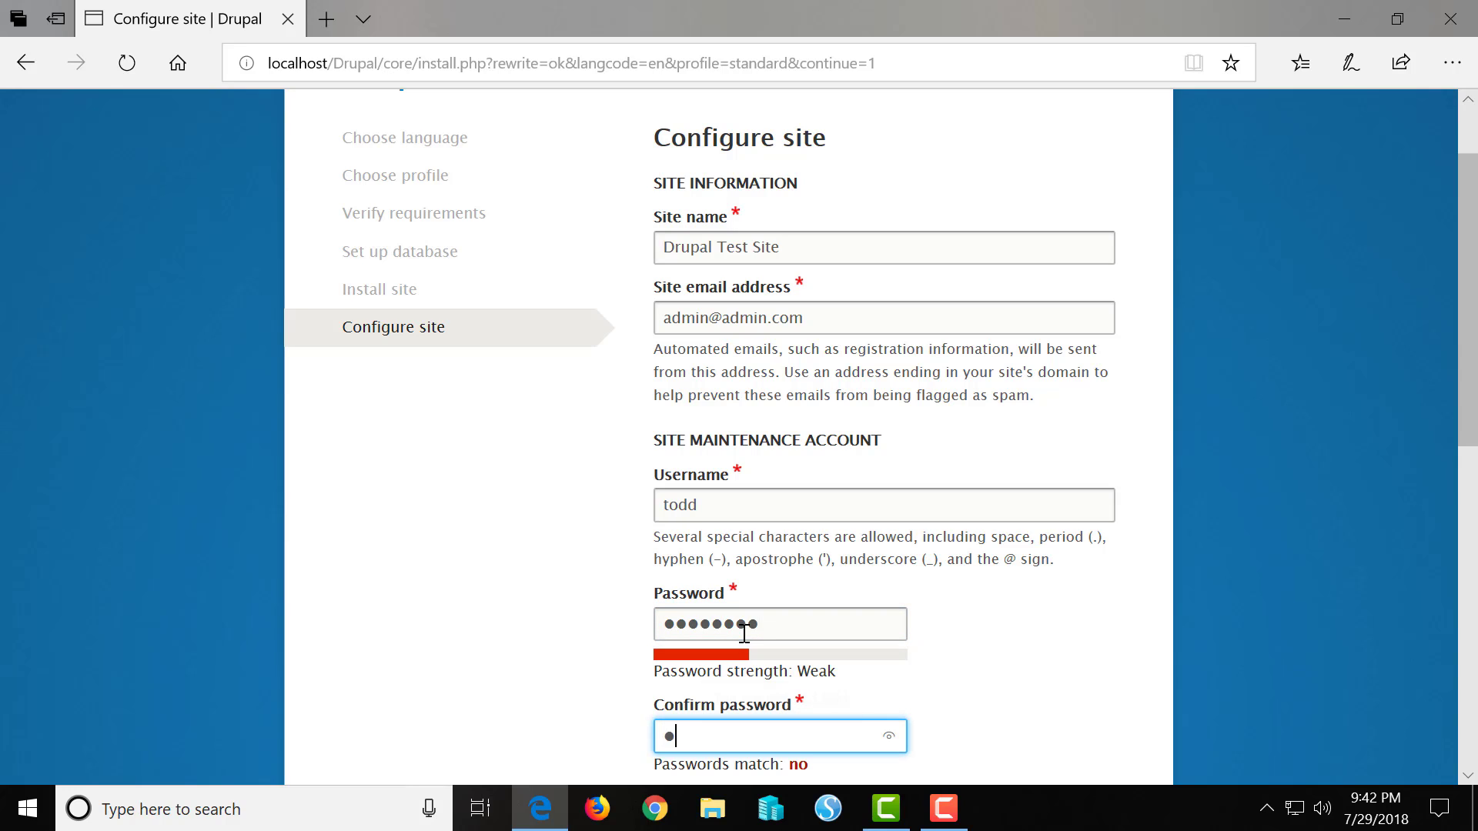
pyautogui.write('*******')
pyautogui.moveTo(764, 623); pyautogui.dragTo(644, 636)
pyautogui.write('******')
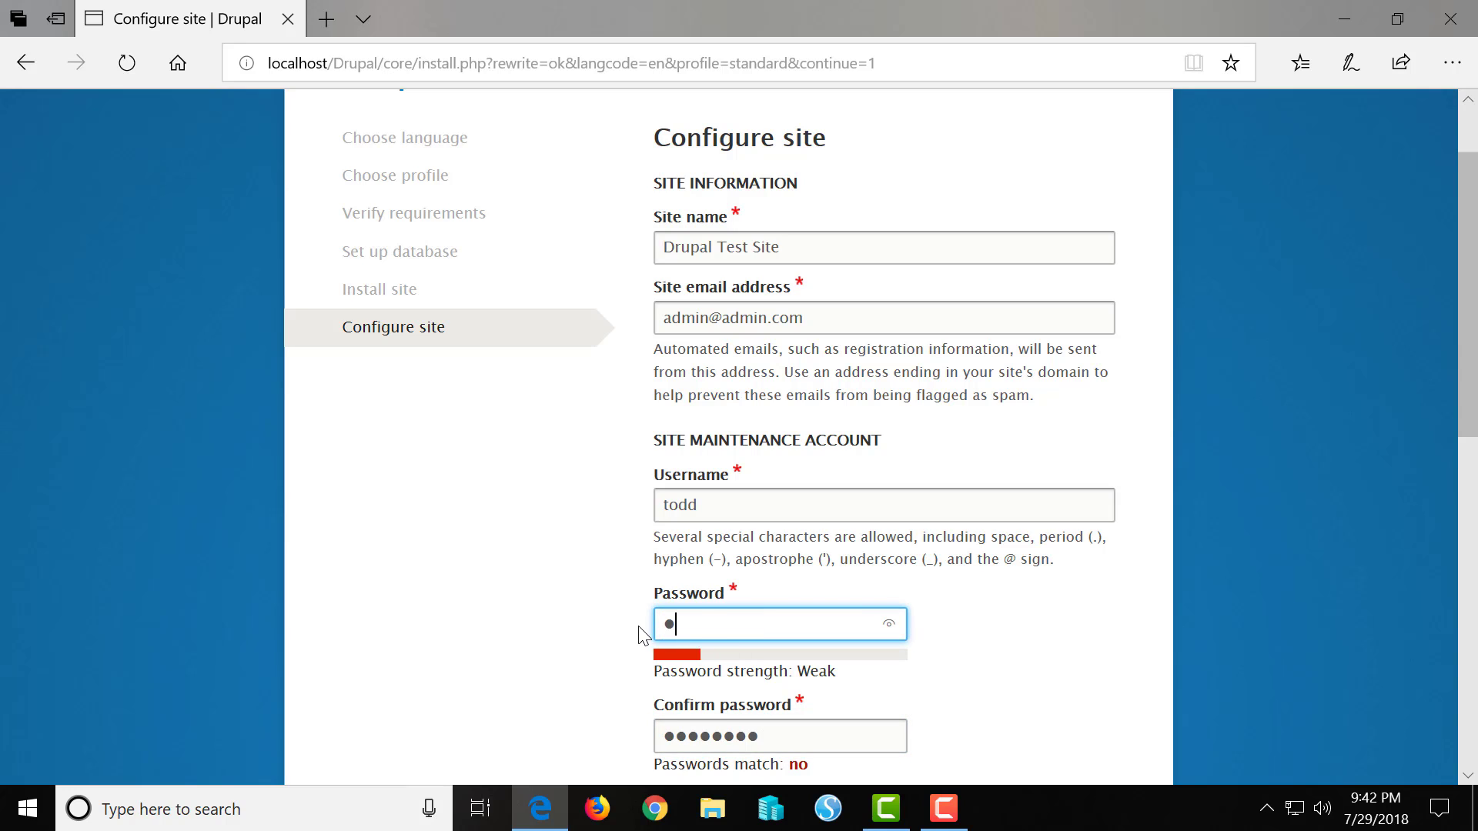
pyautogui.write('***')
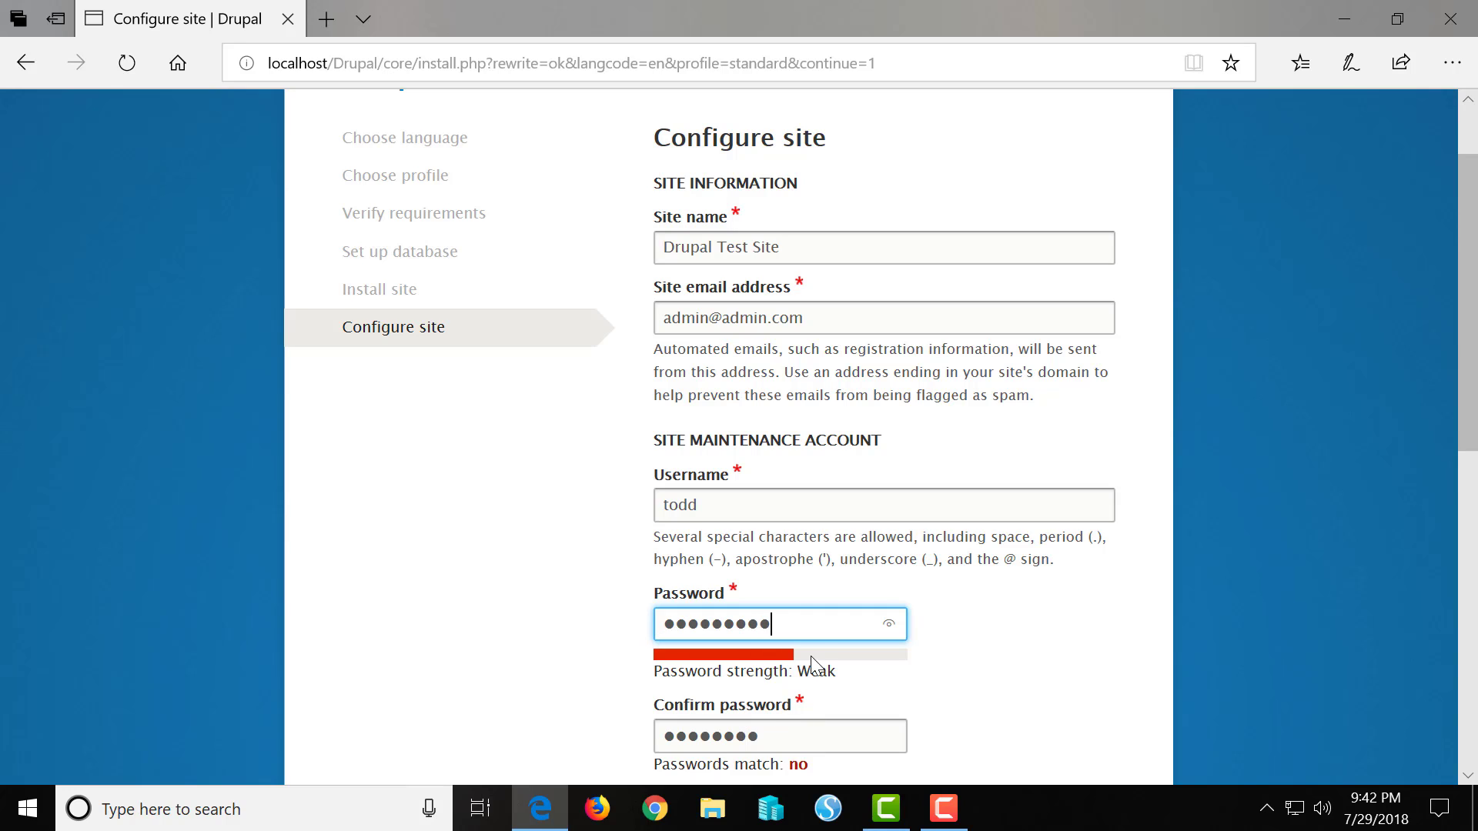
# Step: Replace the site maintenance account's password with a stronger one and enter the same password in the confirmation field
pyautogui.moveTo(767, 623); pyautogui.dragTo(586, 633)
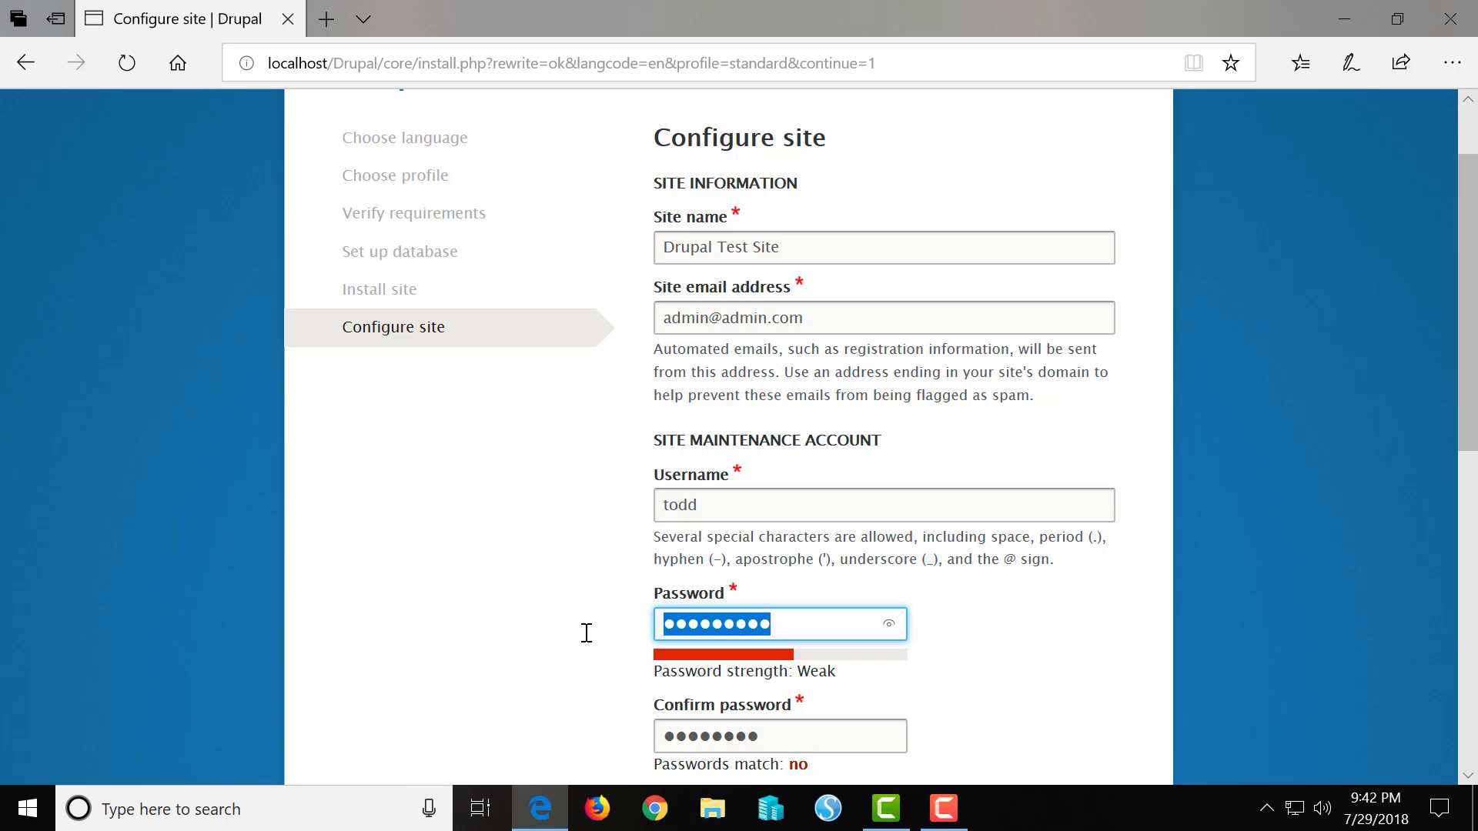
pyautogui.press('BackSpace')
pyautogui.write('***')
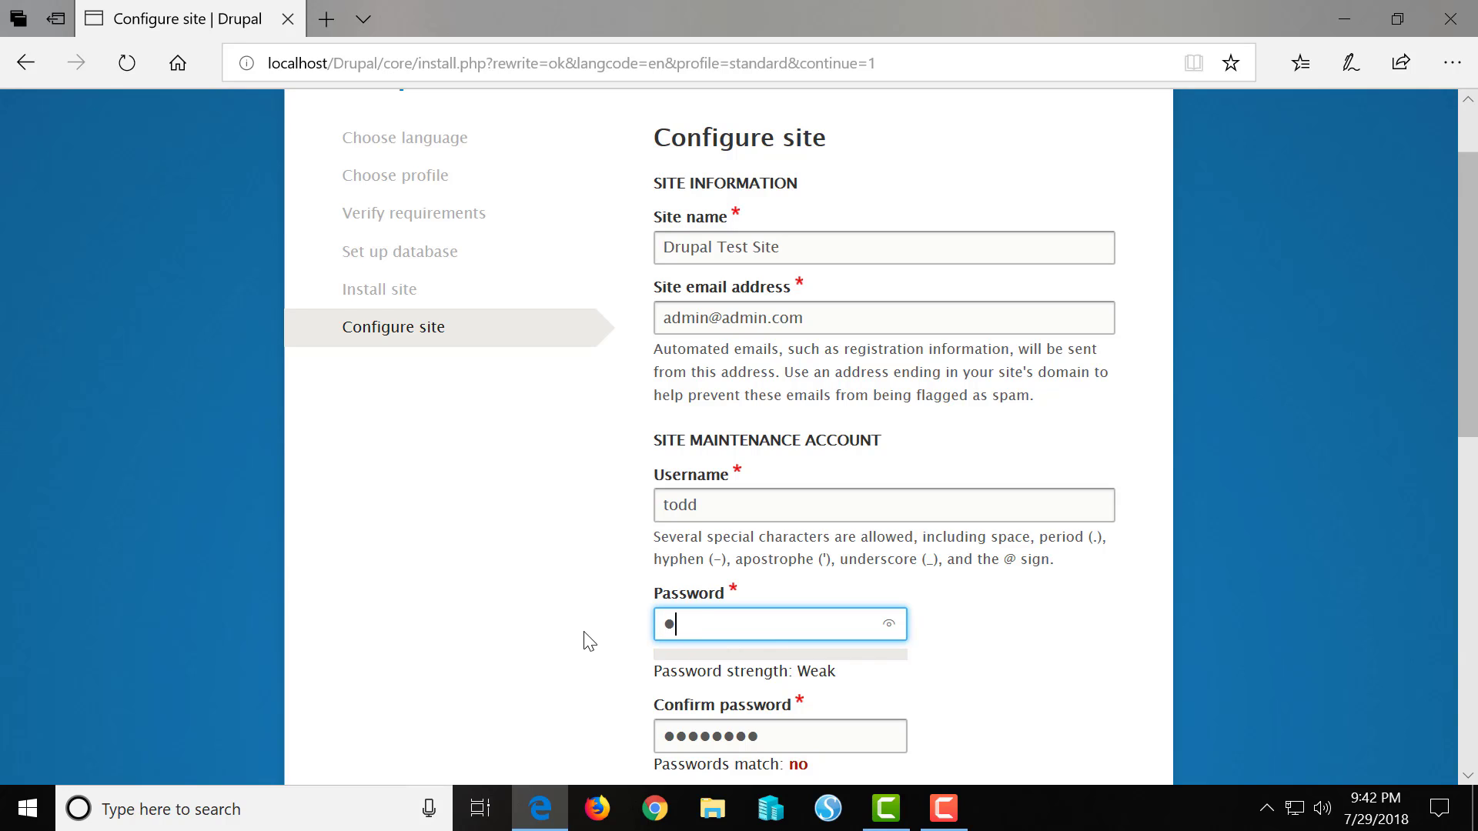
pyautogui.write('****')
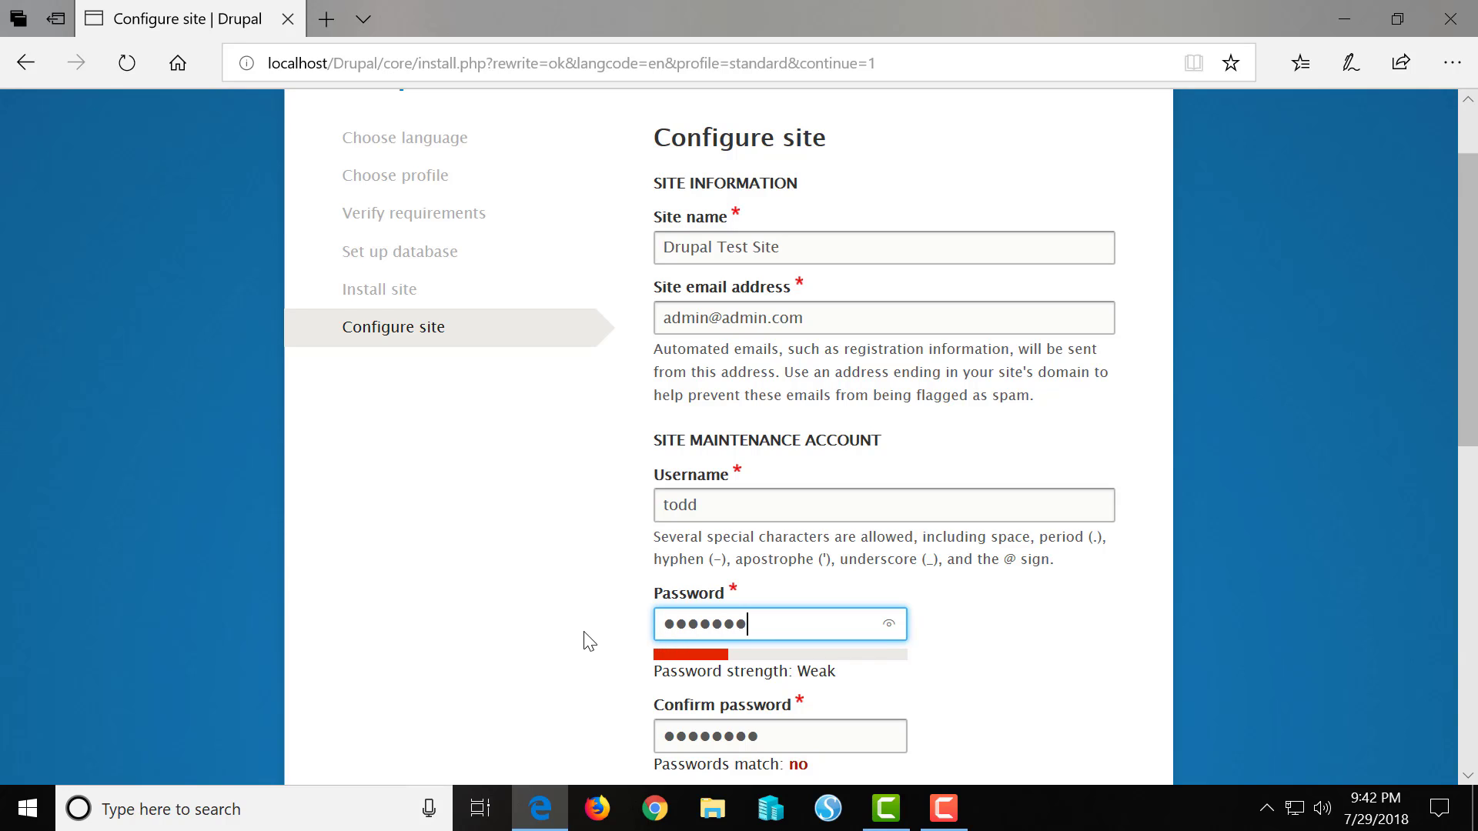
pyautogui.write('****')
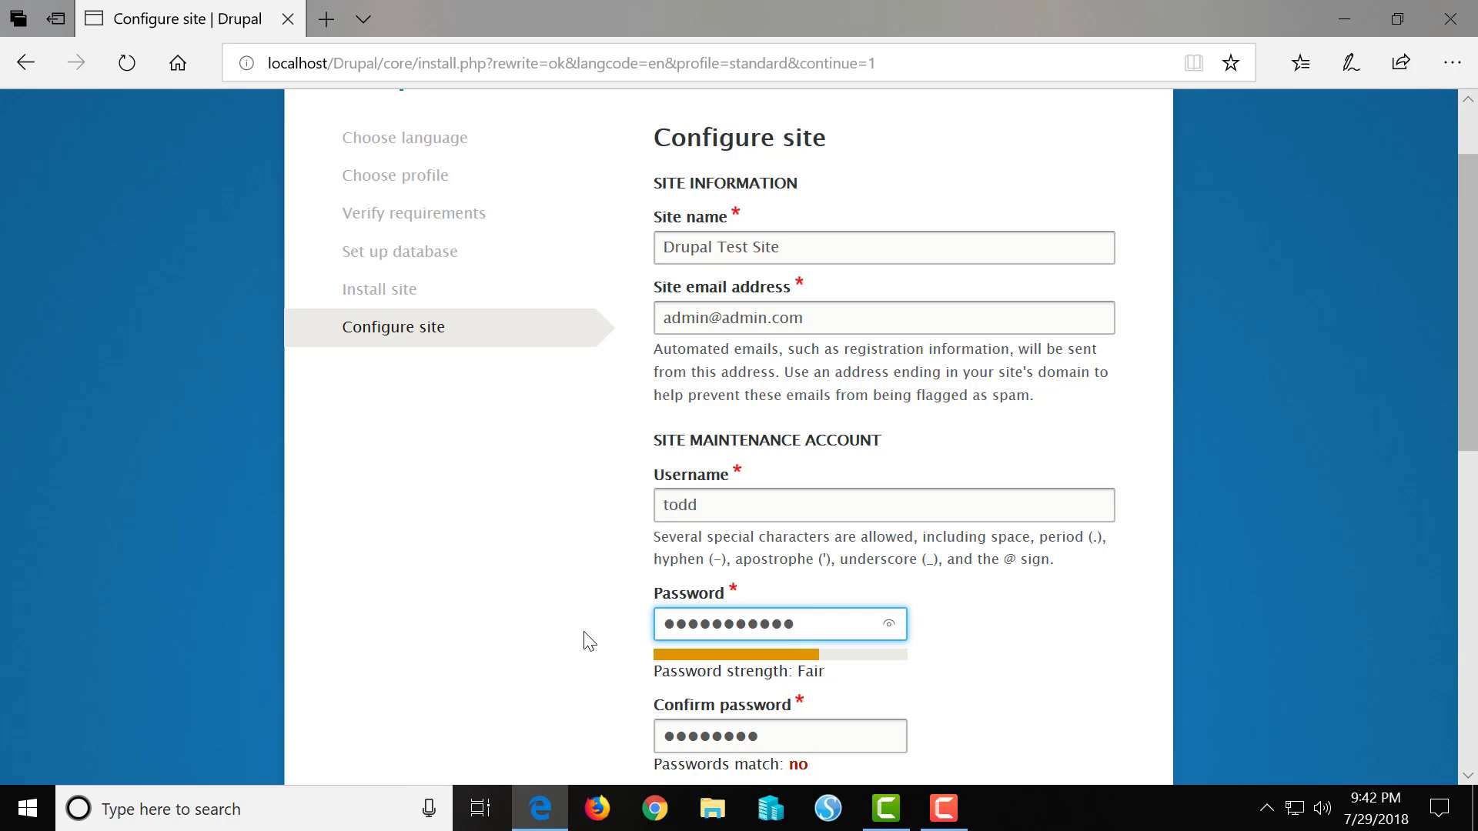
pyautogui.write('**')
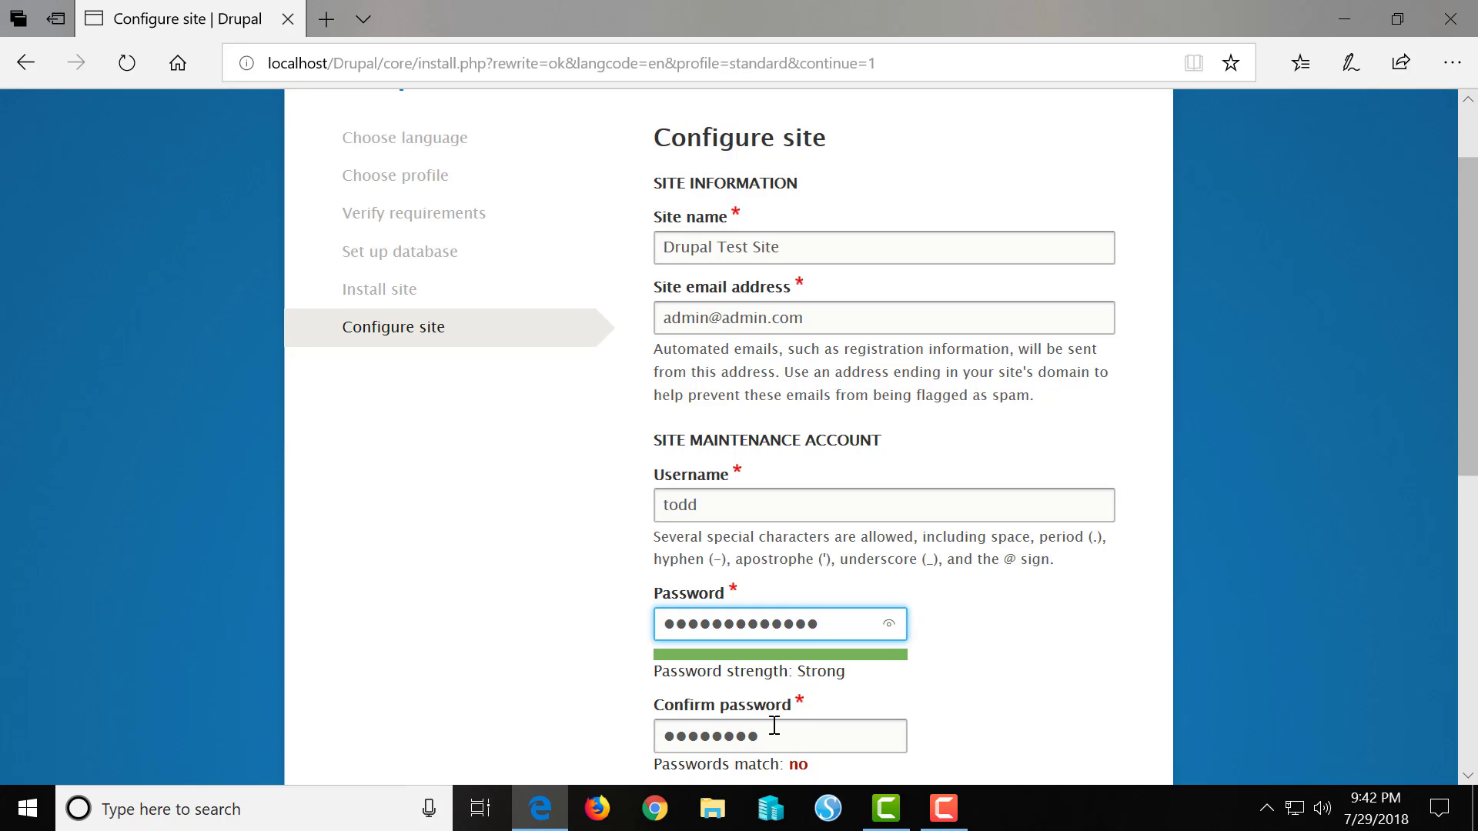
pyautogui.doubleClick(749, 733)
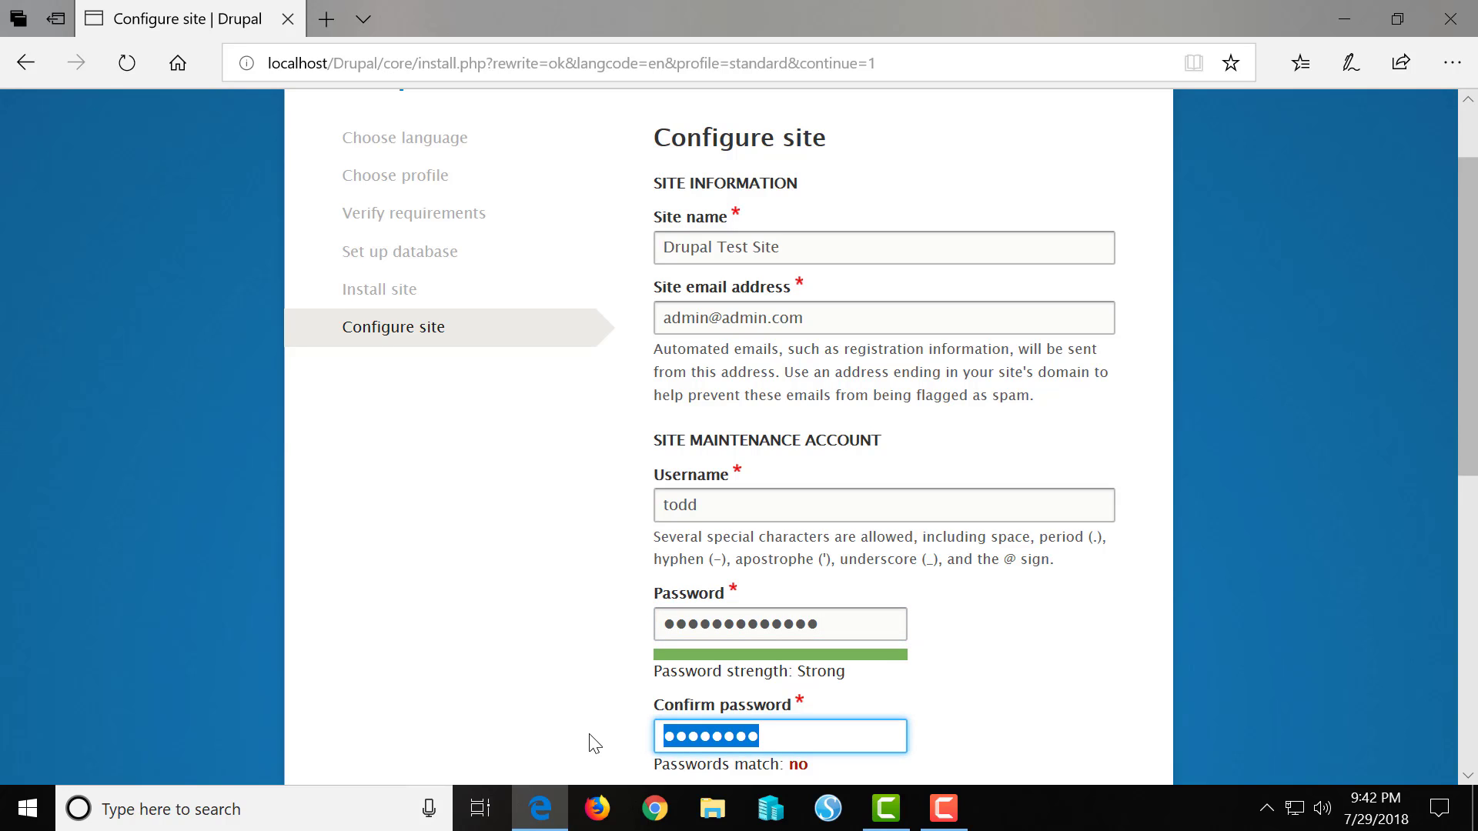
pyautogui.write('*******')
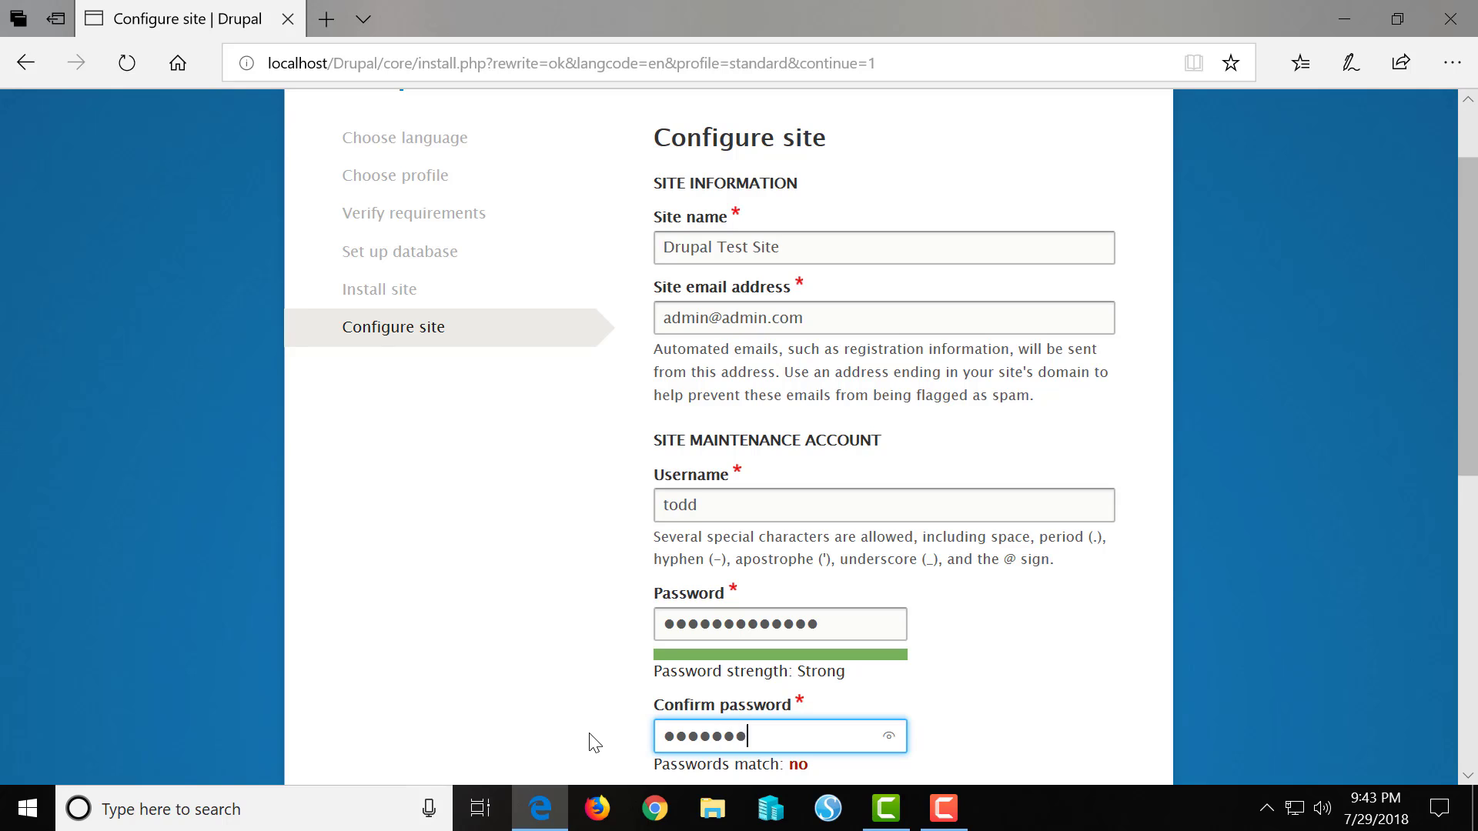
pyautogui.write('******')
# Step: Set the site's default country to United States in the regional settings
pyautogui.scroll(-3, 874, 676)
pyautogui.scroll(-1, 874, 678)
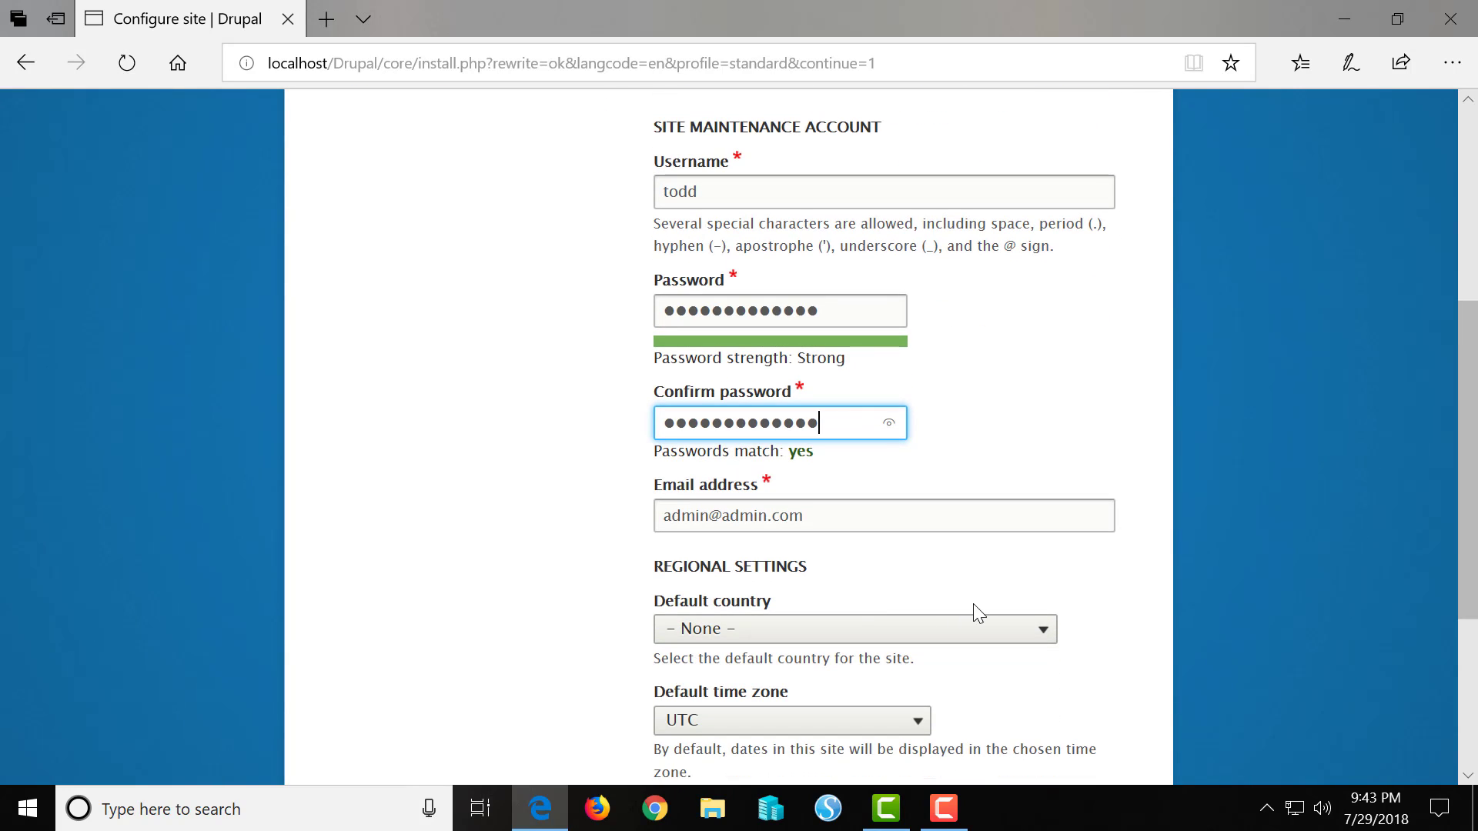
pyautogui.click(1043, 630)
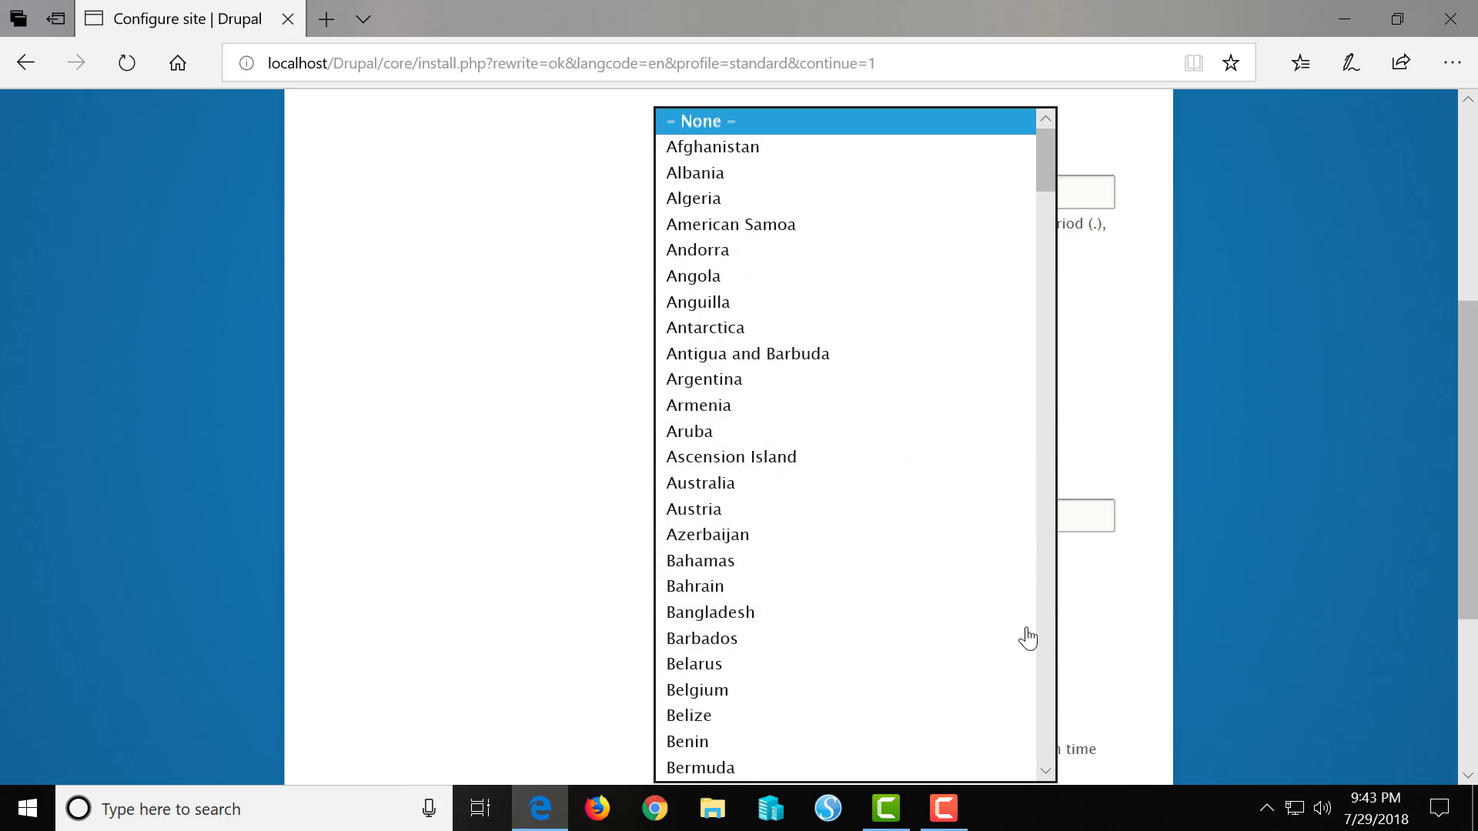
pyautogui.scroll(-15, 933, 508)
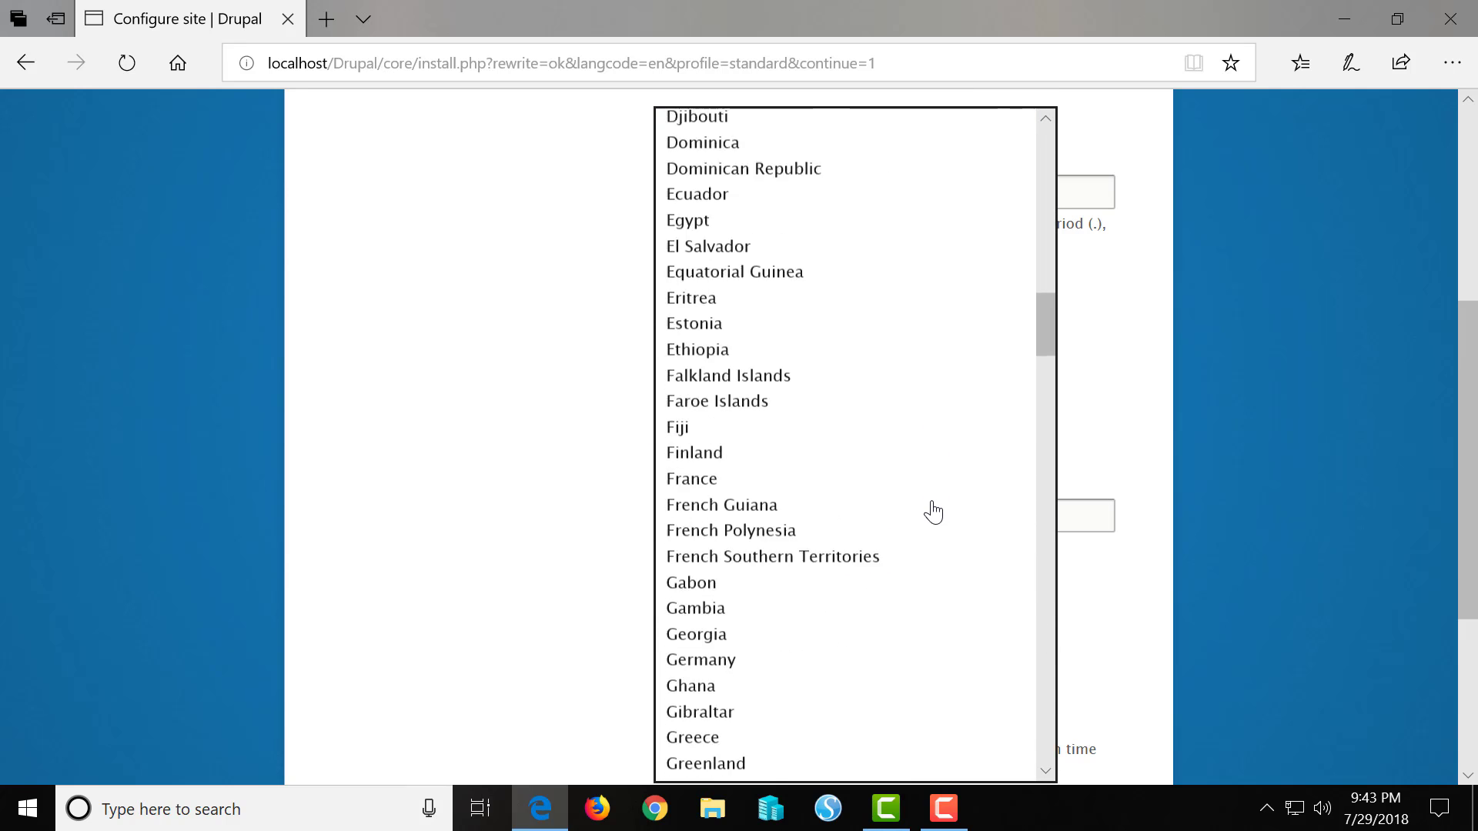
pyautogui.scroll(-20, 933, 511)
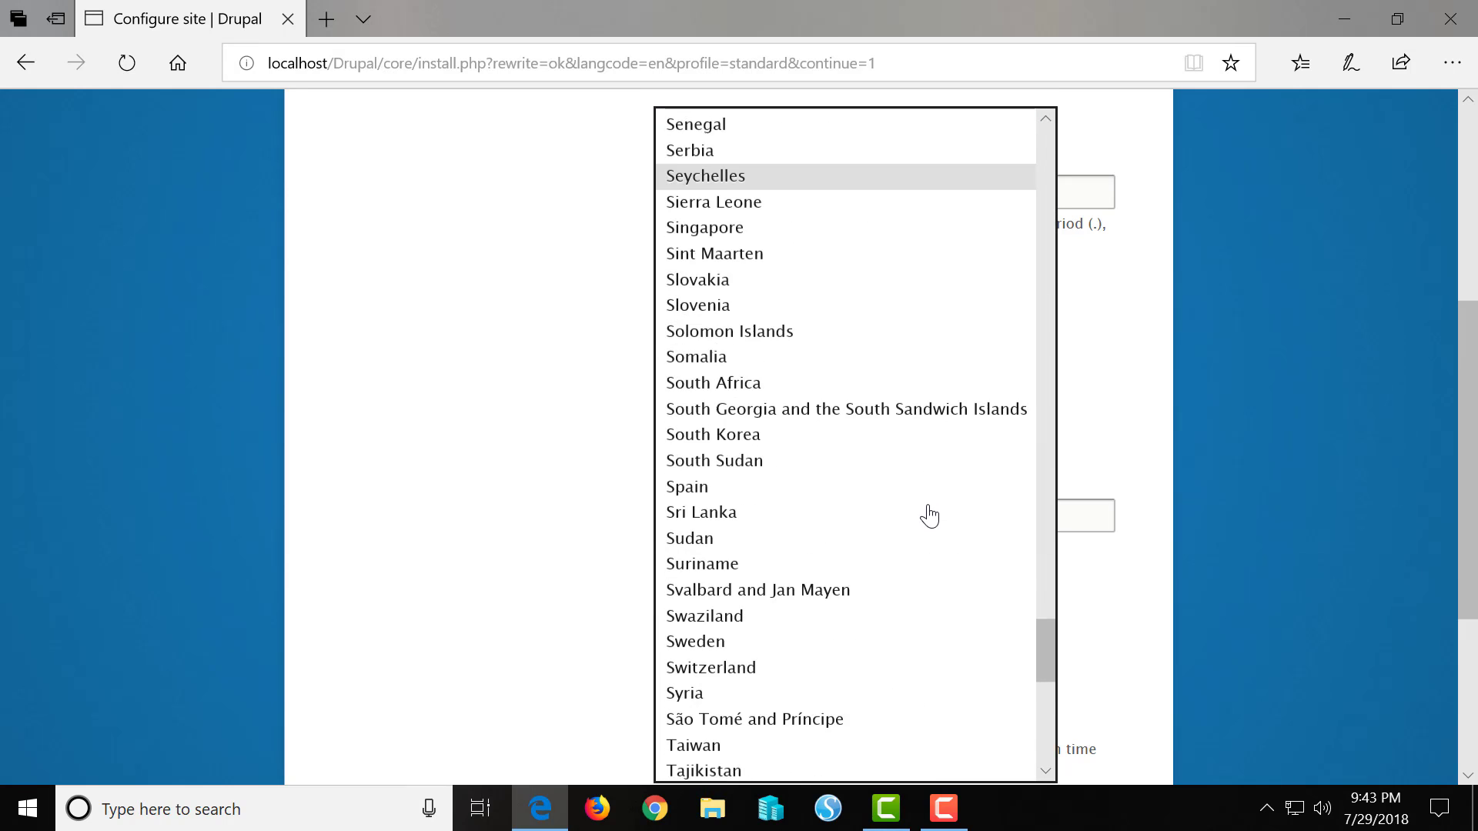
pyautogui.scroll(-8, 929, 516)
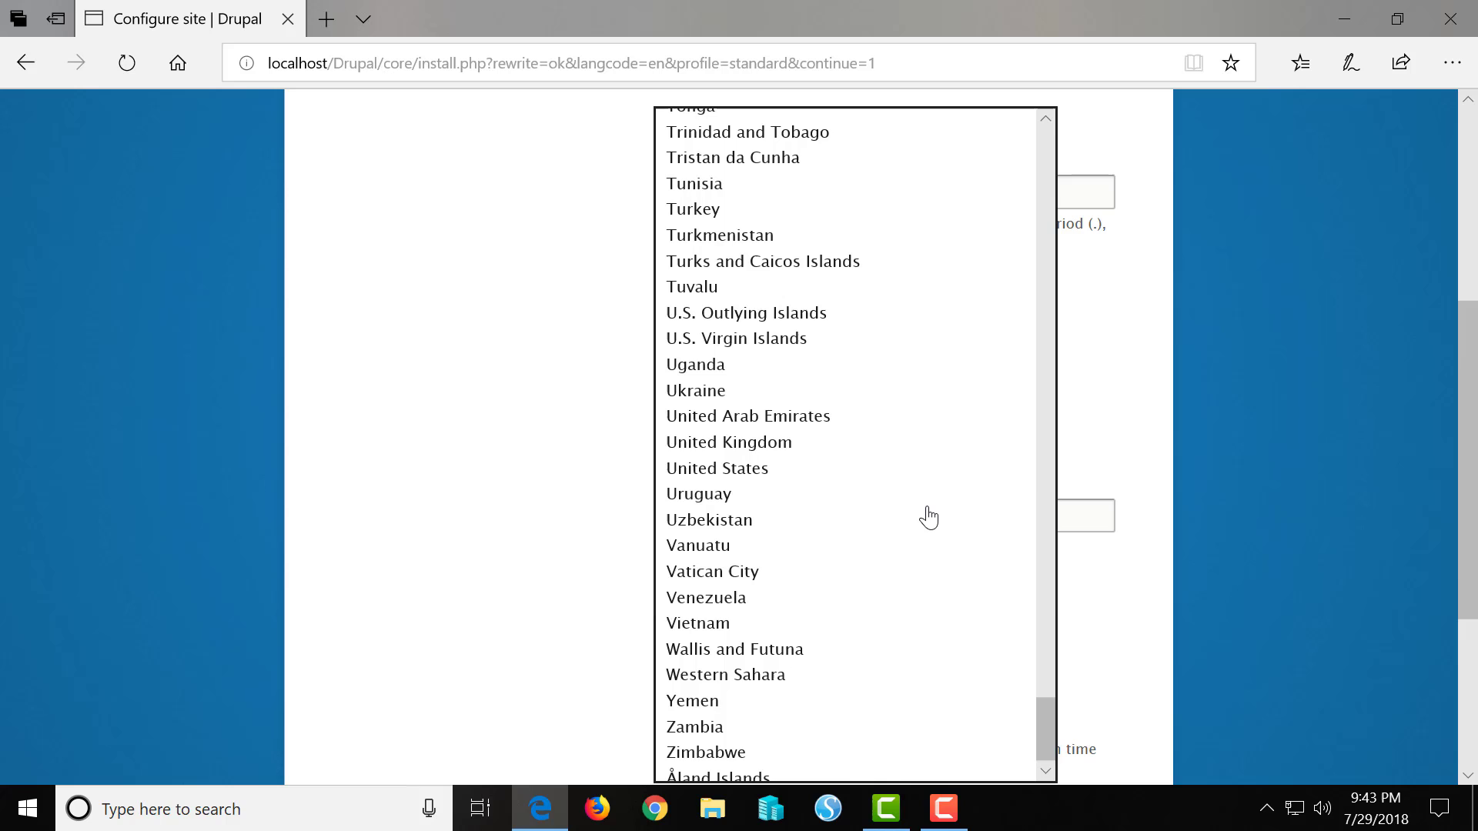
pyautogui.click(916, 467)
# Step: Set the site's default time zone to New York and submit the site configuration
pyautogui.scroll(-4, 918, 468)
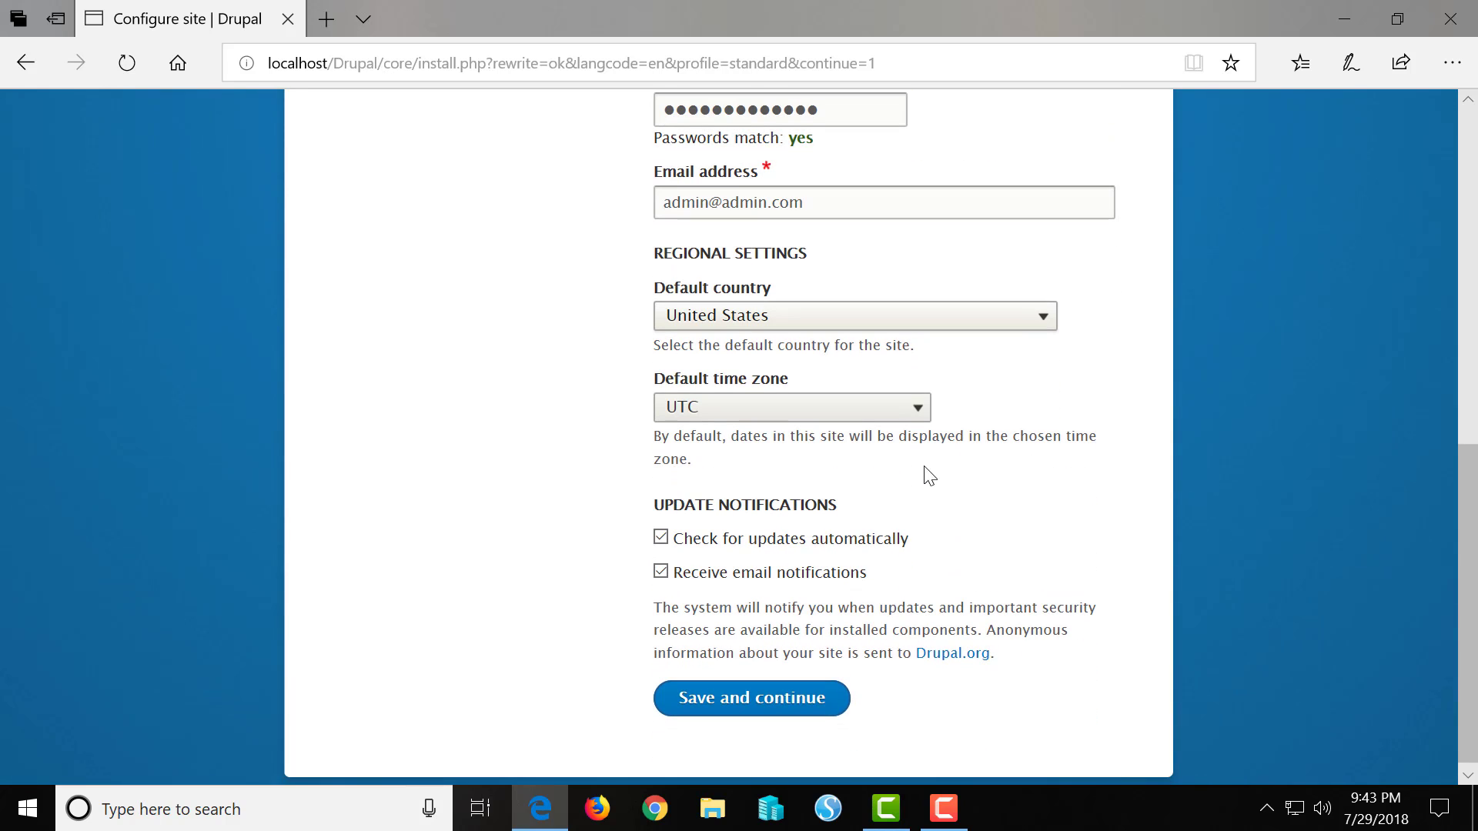
pyautogui.click(916, 417)
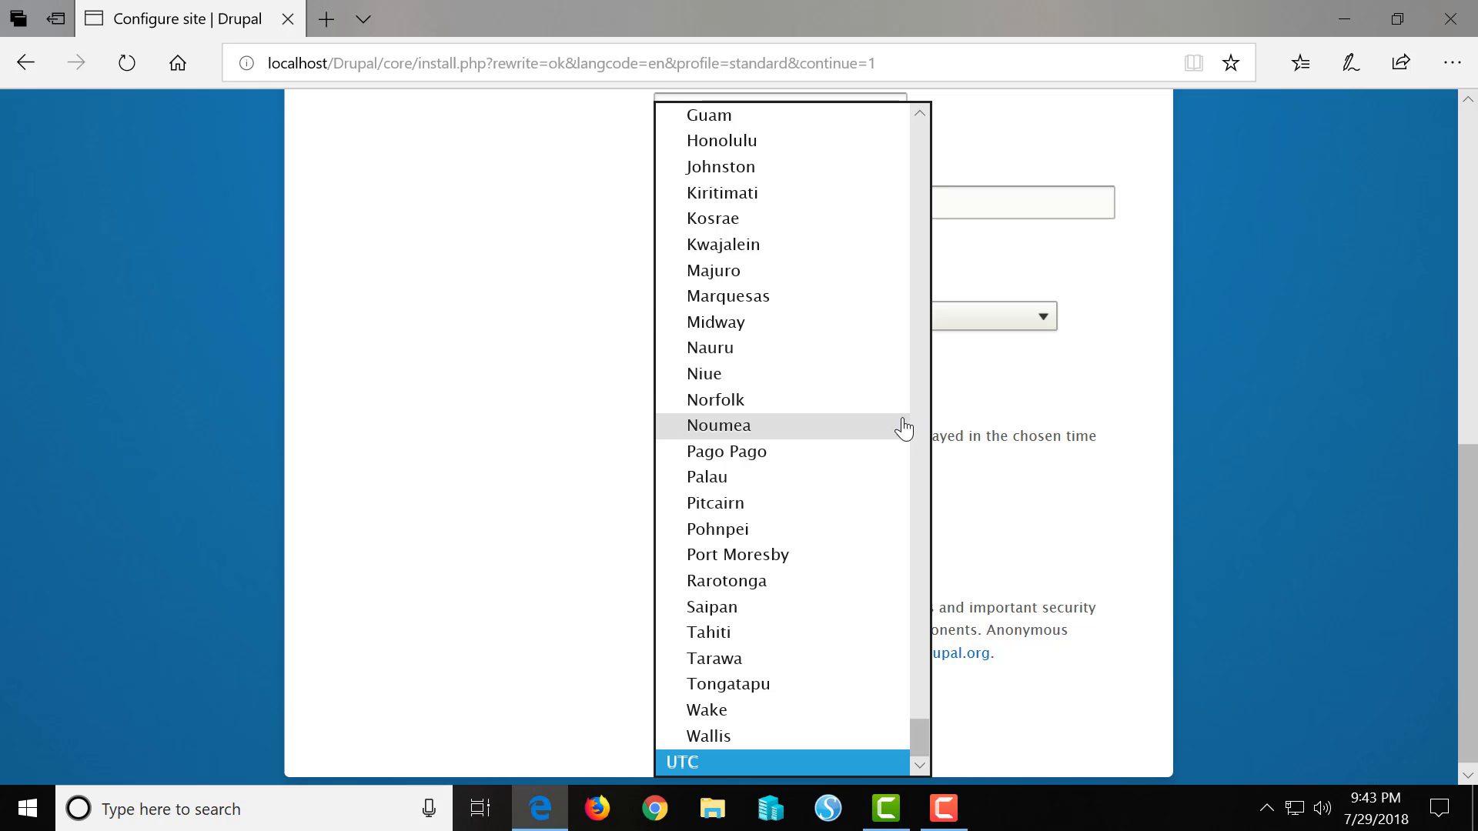
pyautogui.scroll(10, 894, 435)
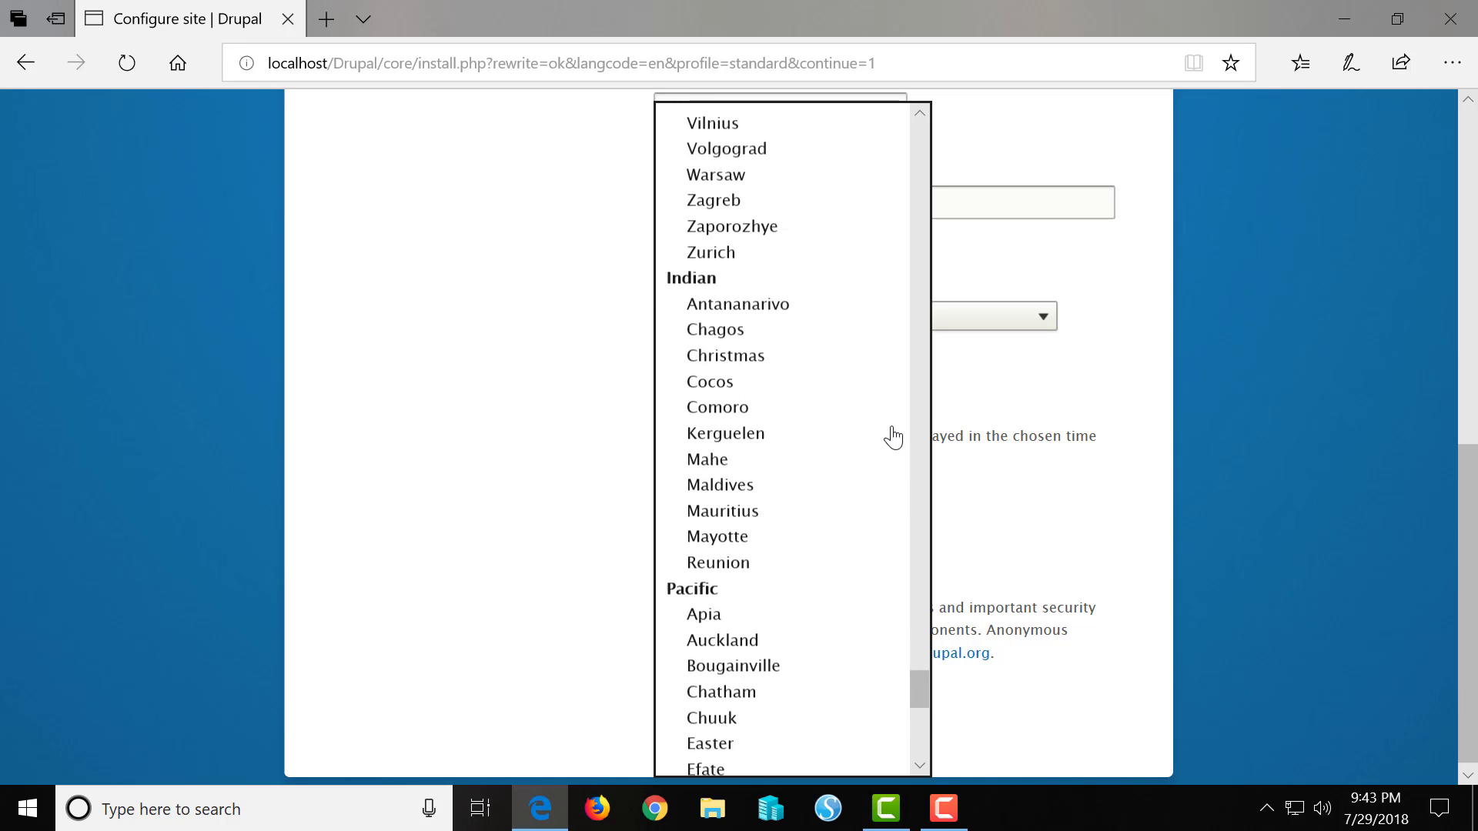
pyautogui.scroll(4, 893, 437)
pyautogui.scroll(20, 893, 438)
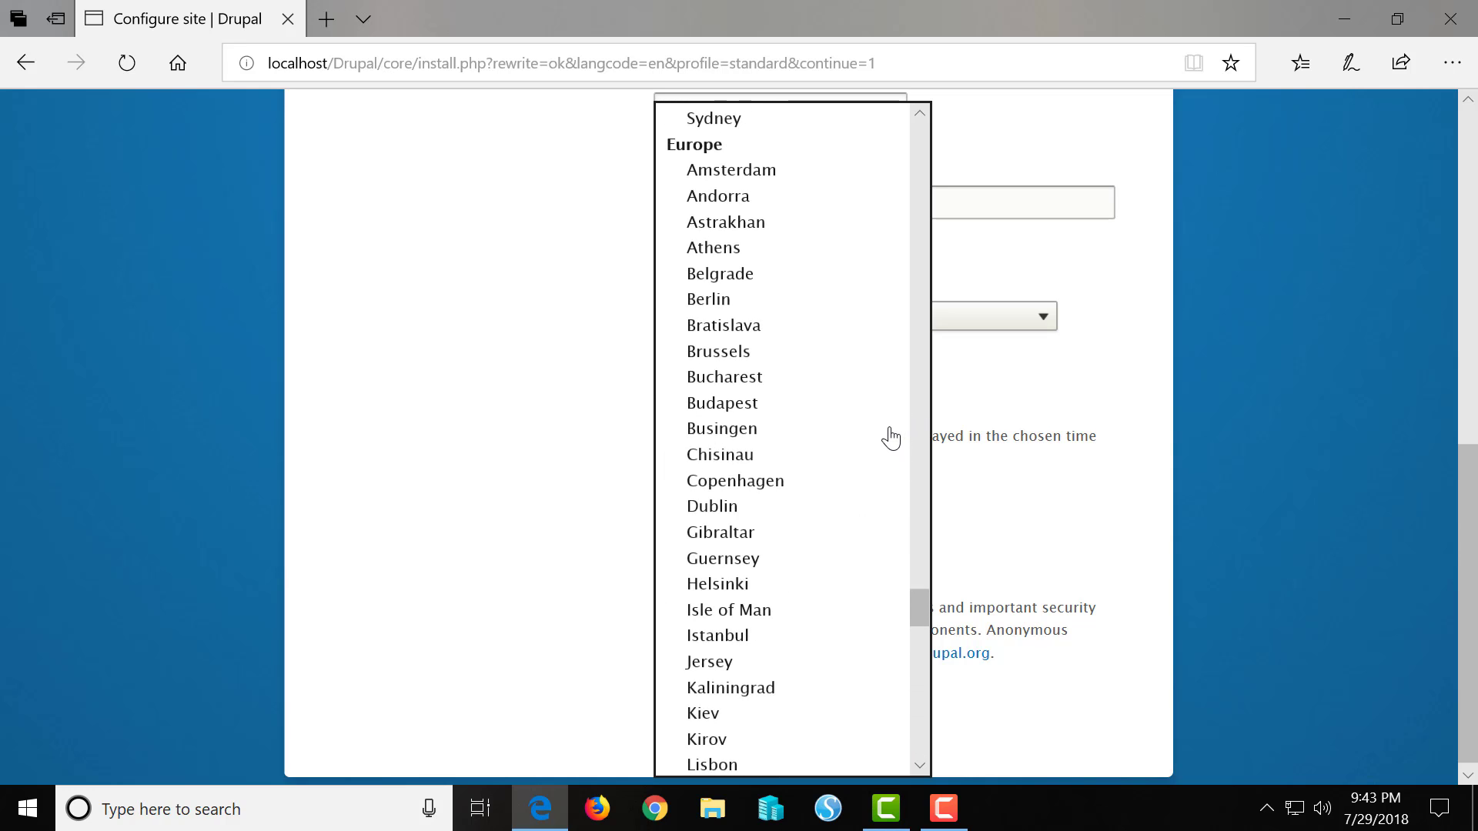
pyautogui.scroll(7, 890, 437)
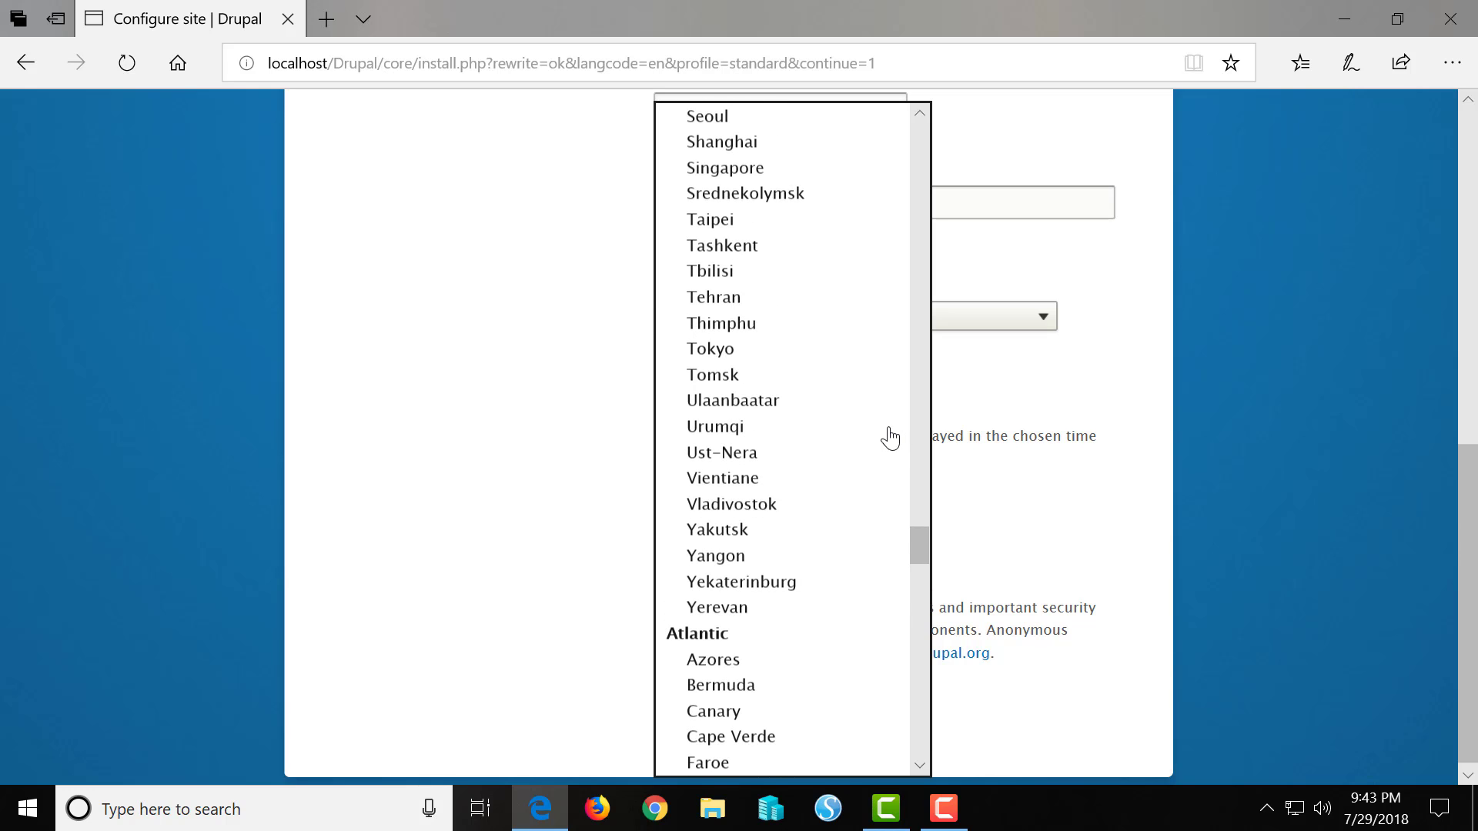
pyautogui.scroll(-20, 890, 437)
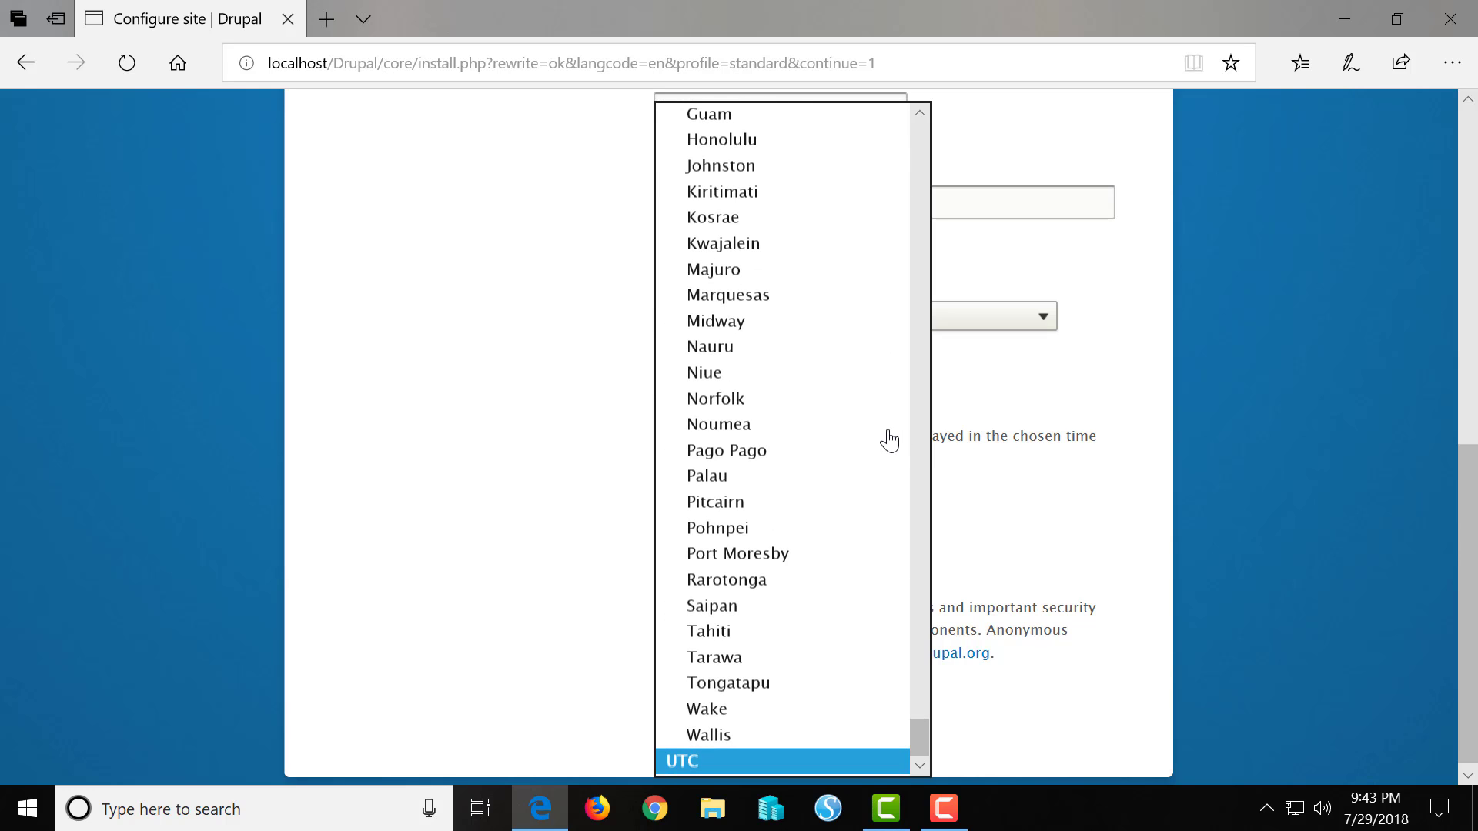
pyautogui.scroll(20, 780, 544)
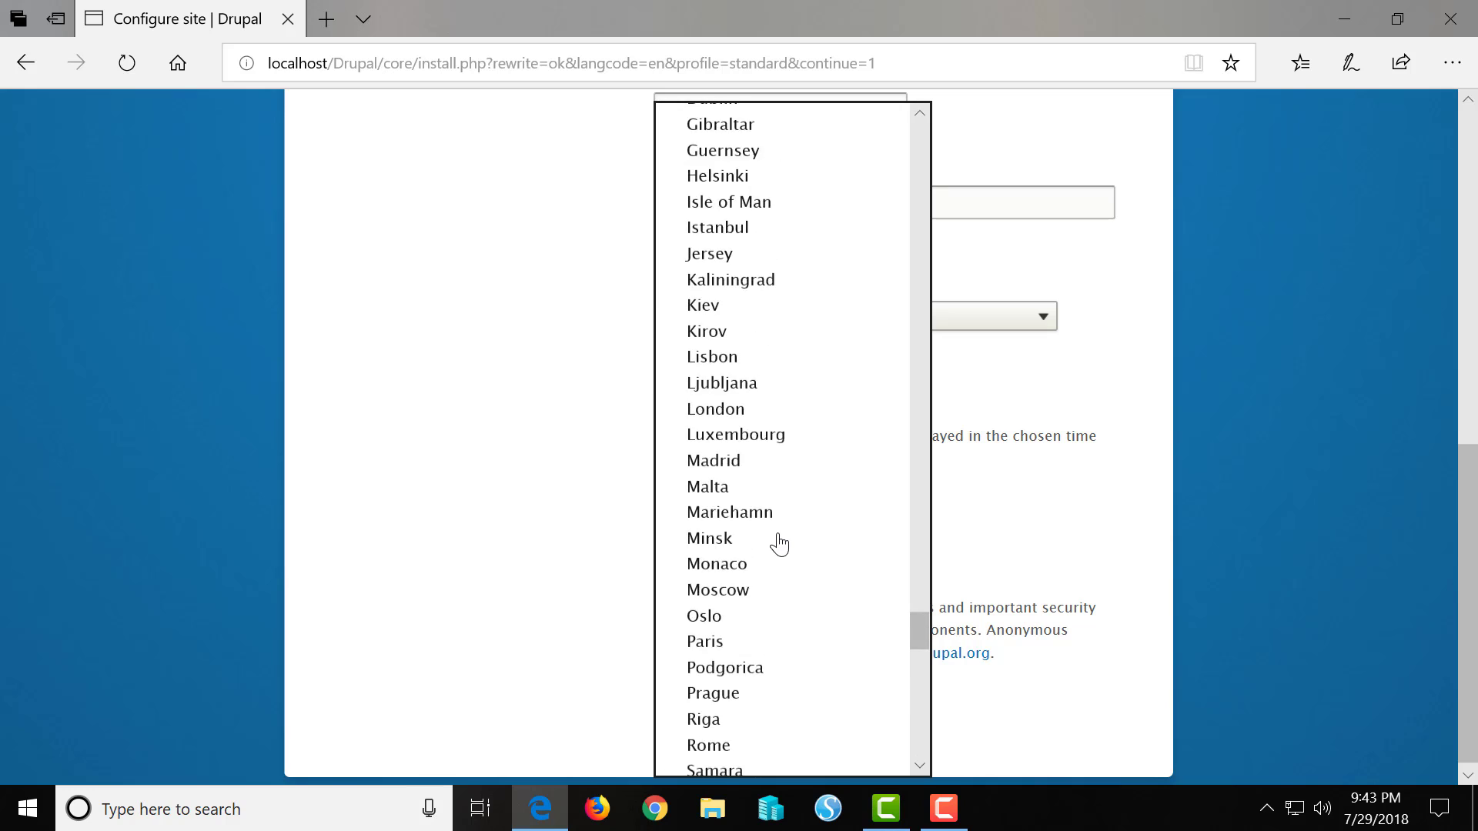
pyautogui.scroll(20, 779, 544)
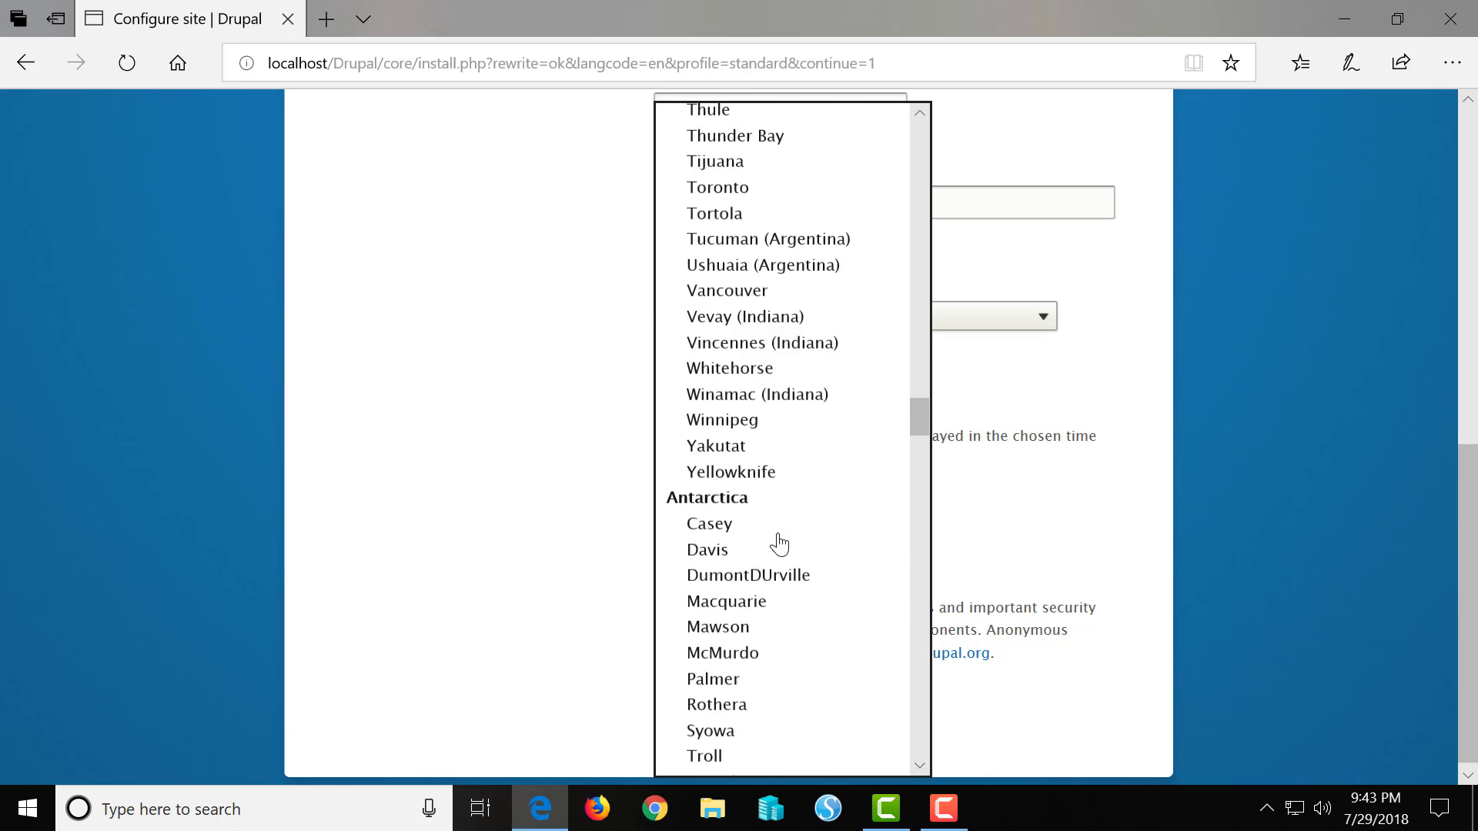
pyautogui.scroll(15, 780, 544)
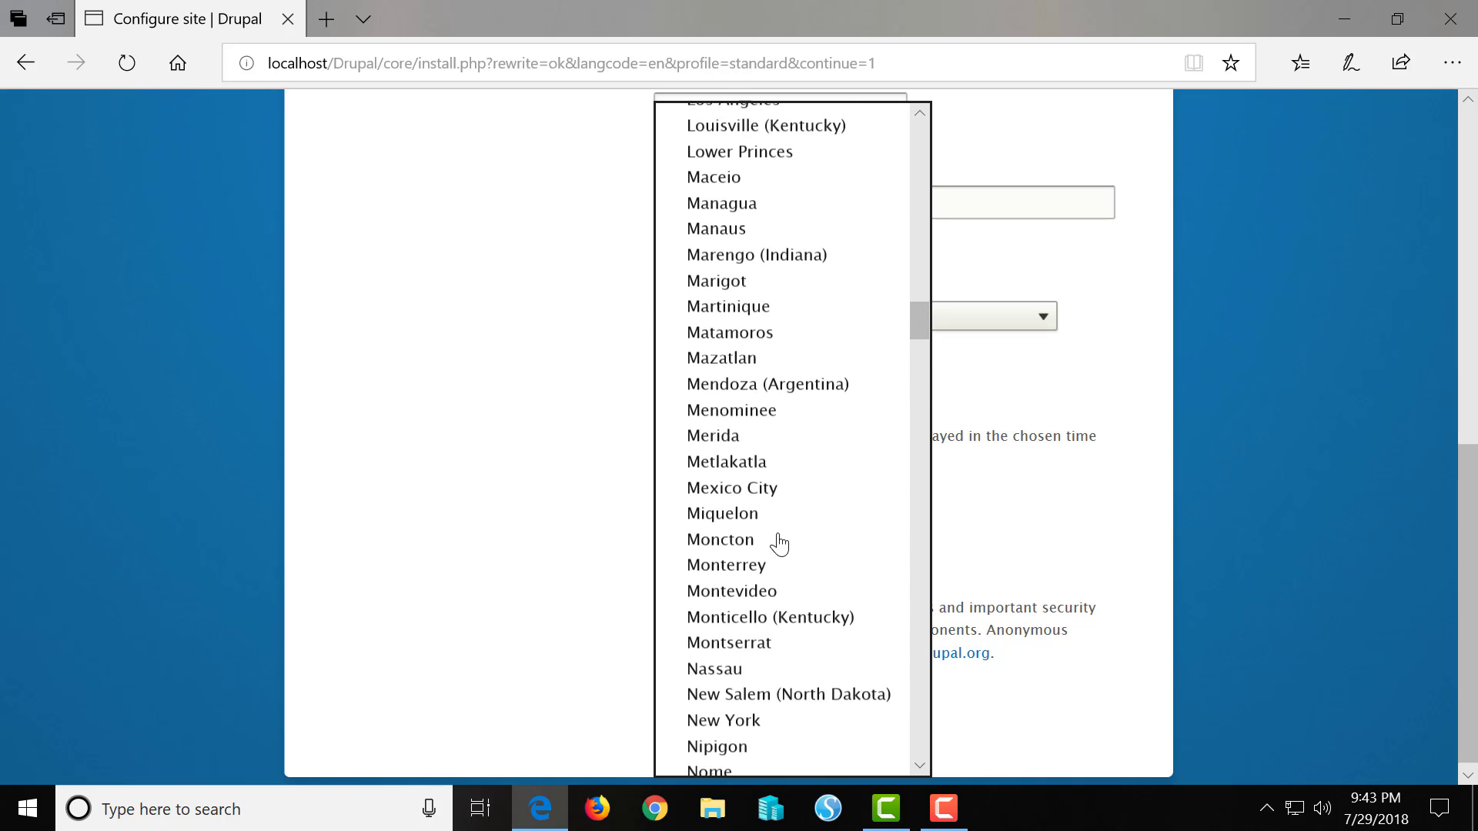
pyautogui.scroll(1, 780, 544)
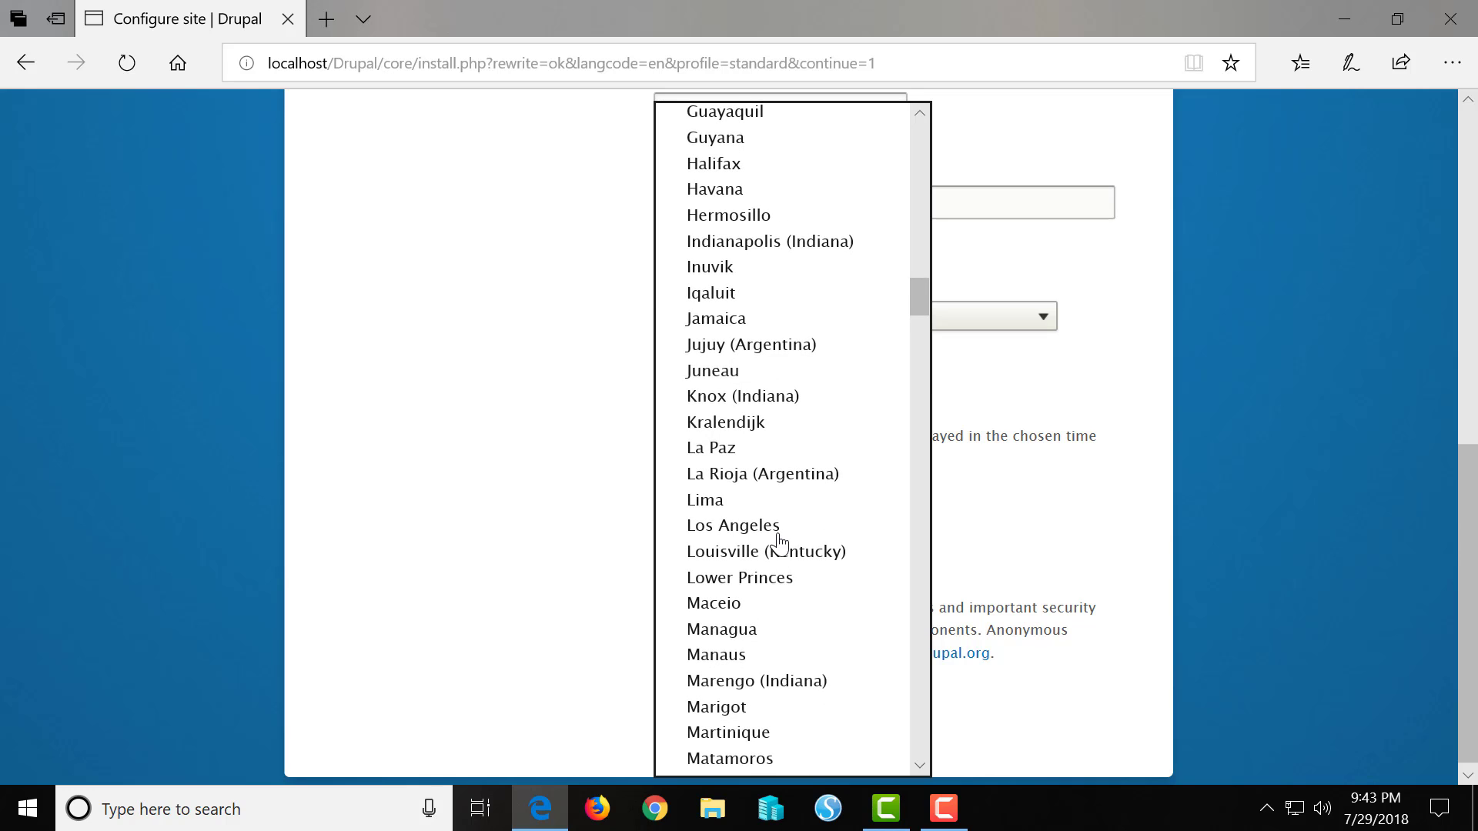
pyautogui.scroll(-10, 779, 544)
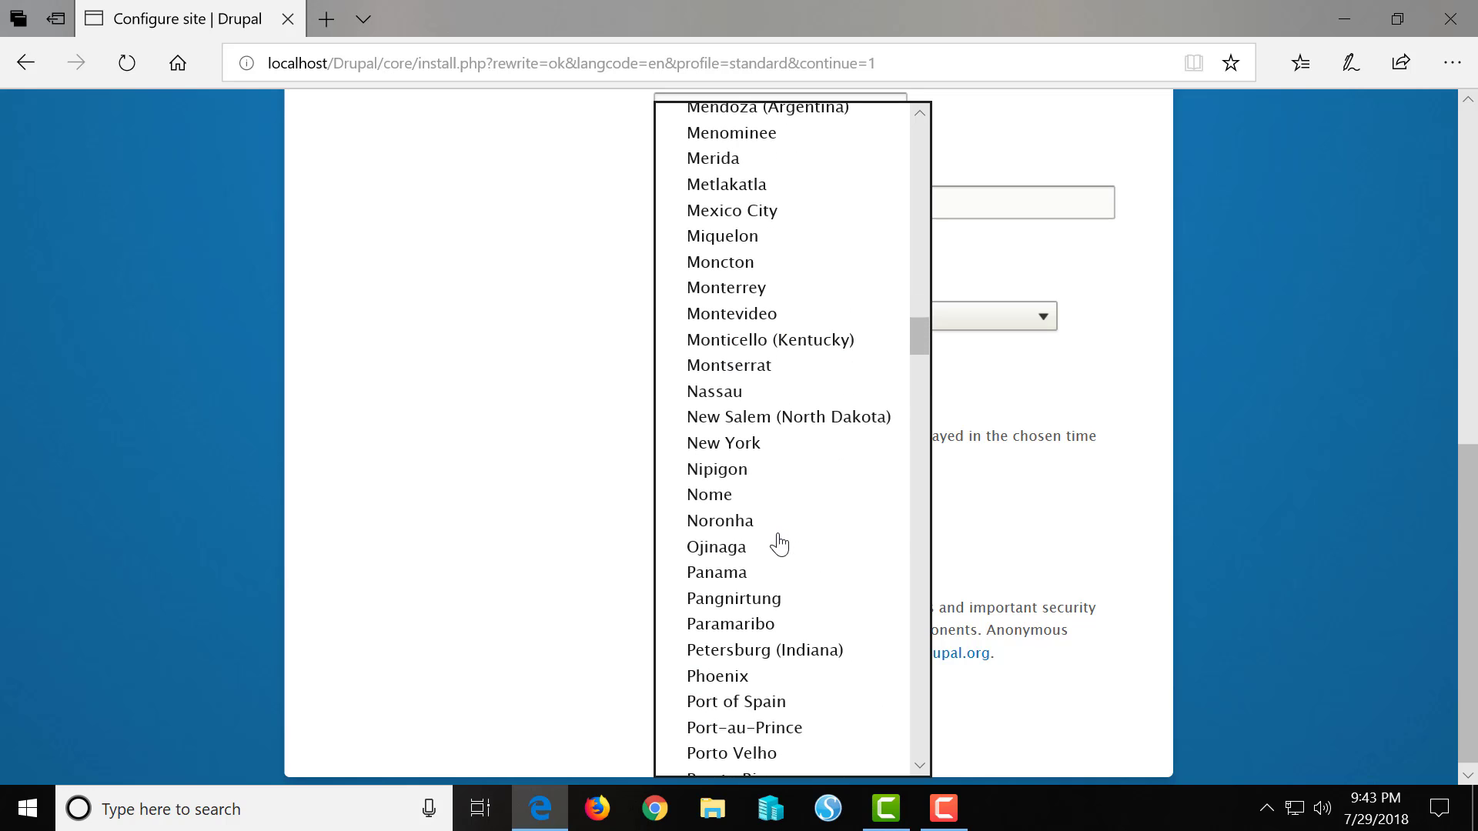
pyautogui.click(768, 453)
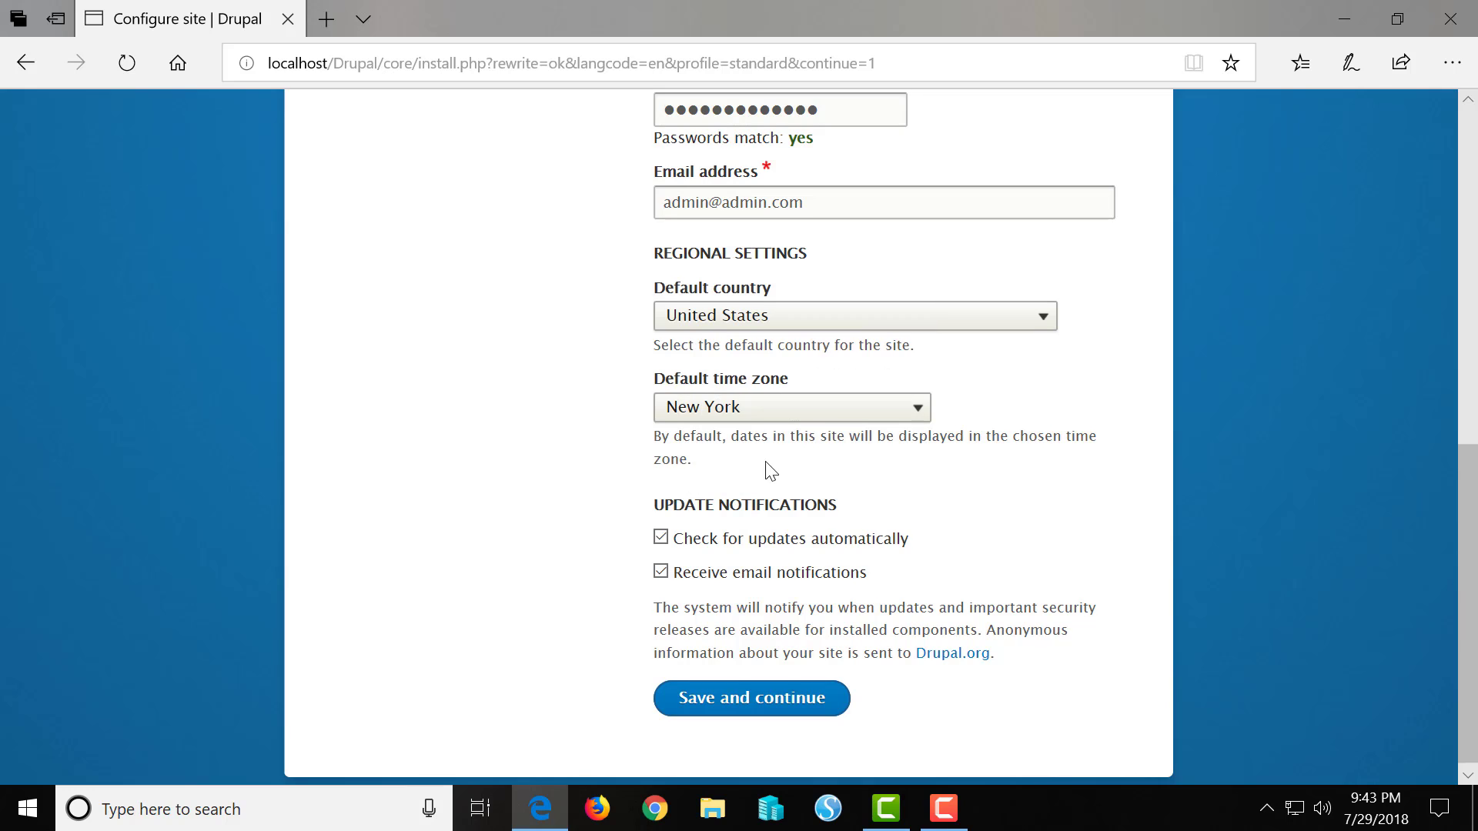
pyautogui.scroll(-1, 766, 463)
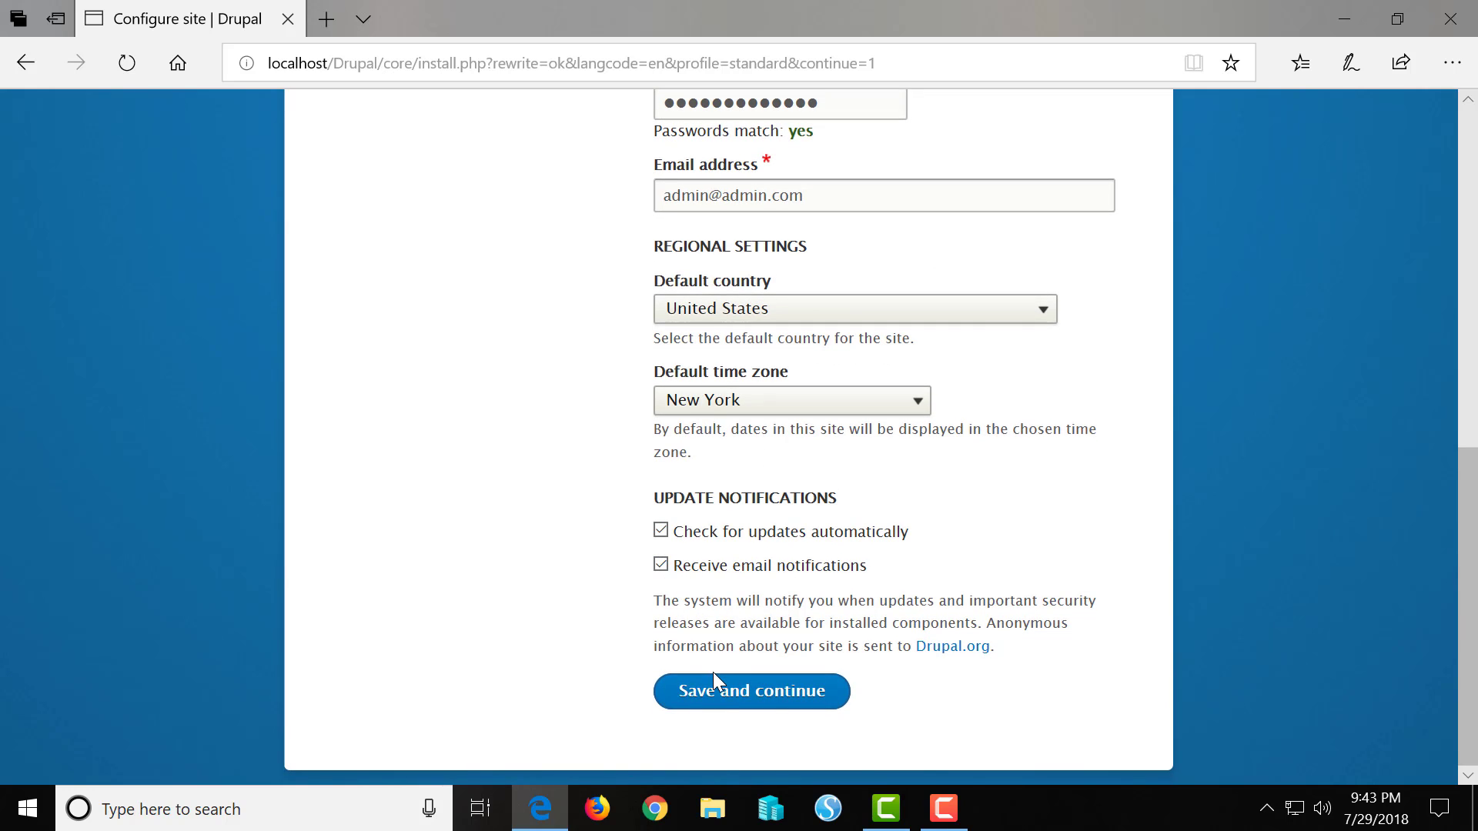
pyautogui.click(715, 695)
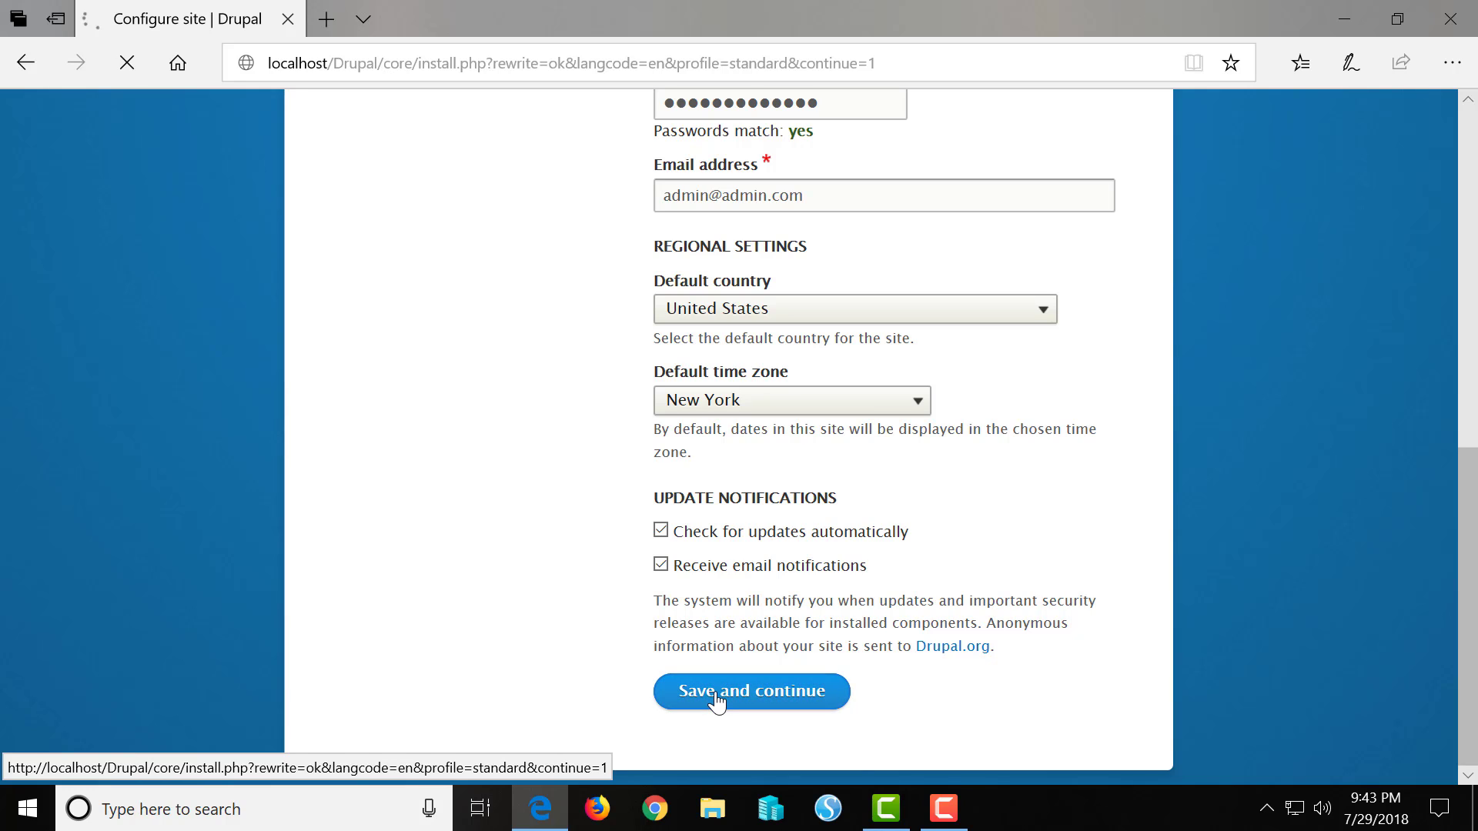